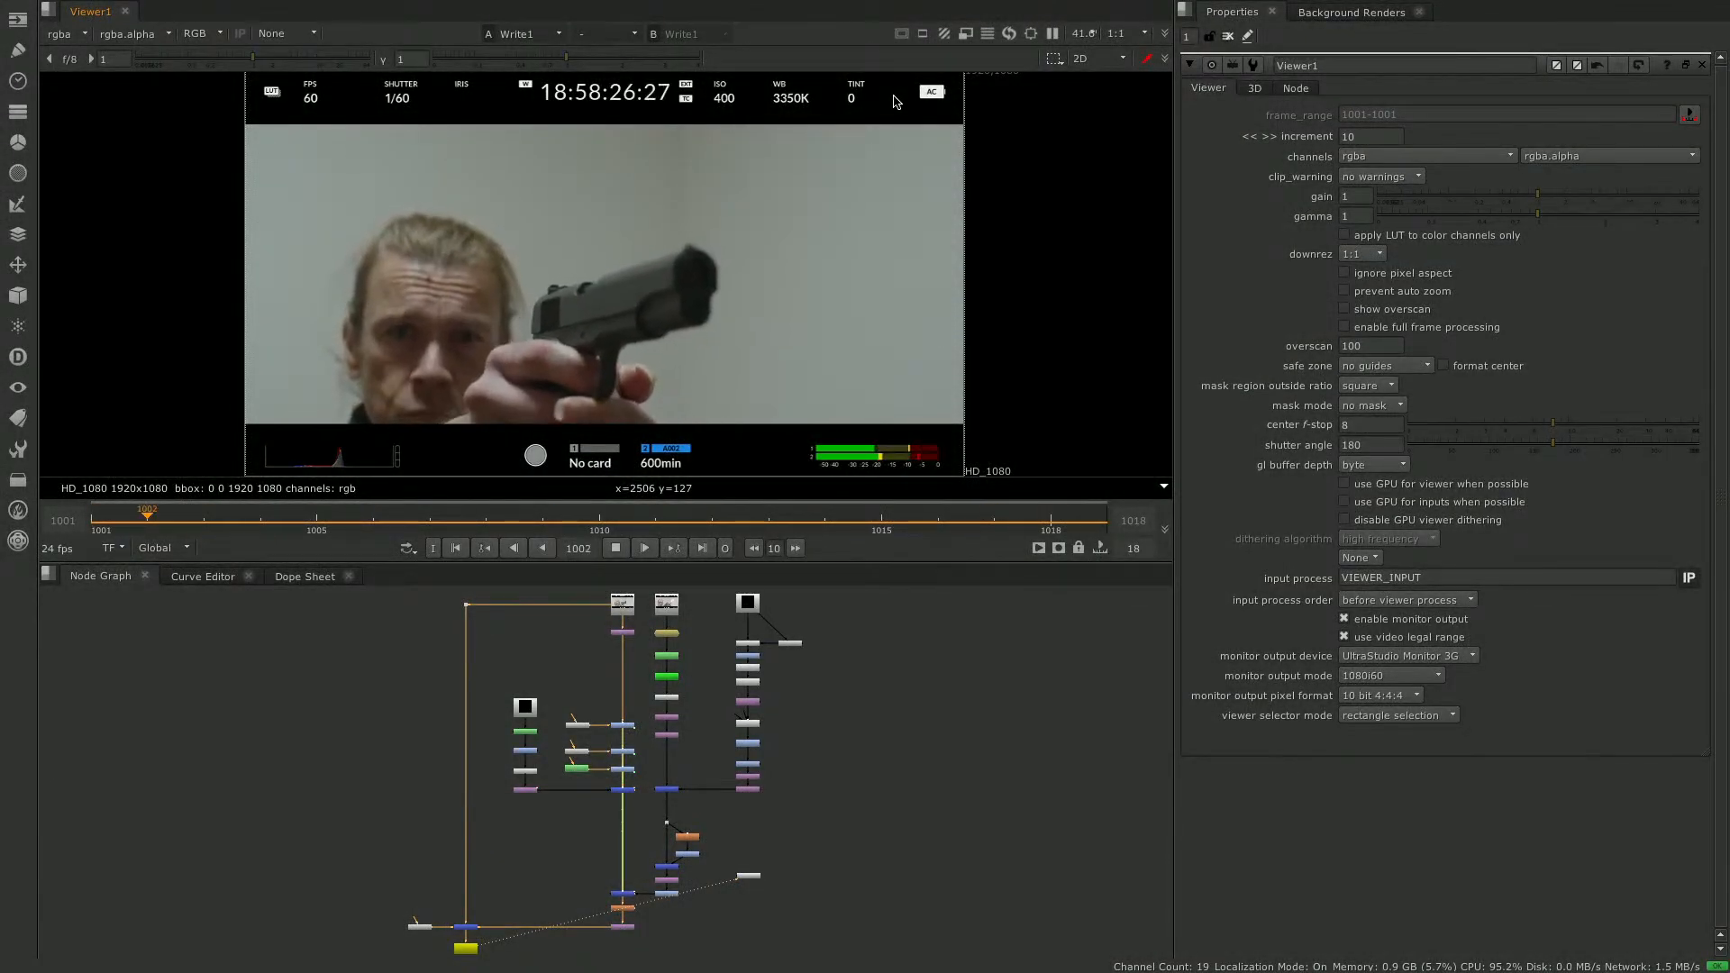
View the original Read1 plate, open its properties, and play its footage through.
click(617, 548)
click(624, 607)
key(1)
double_click(622, 606)
click(615, 549)
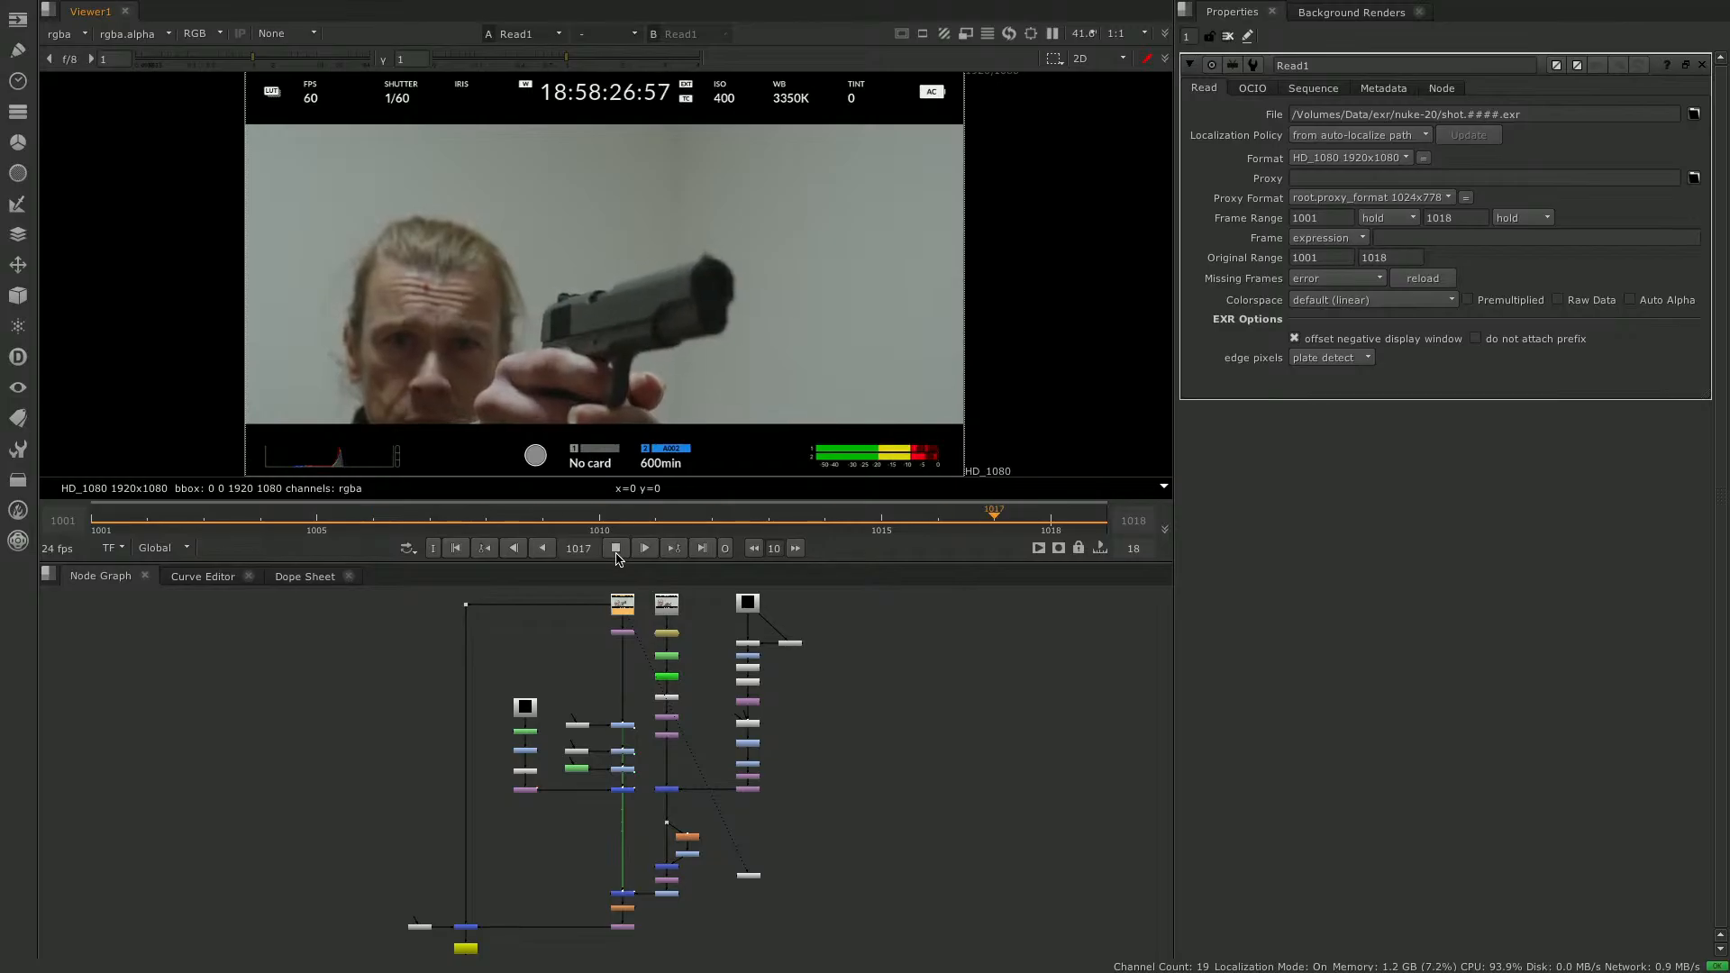
click(617, 550)
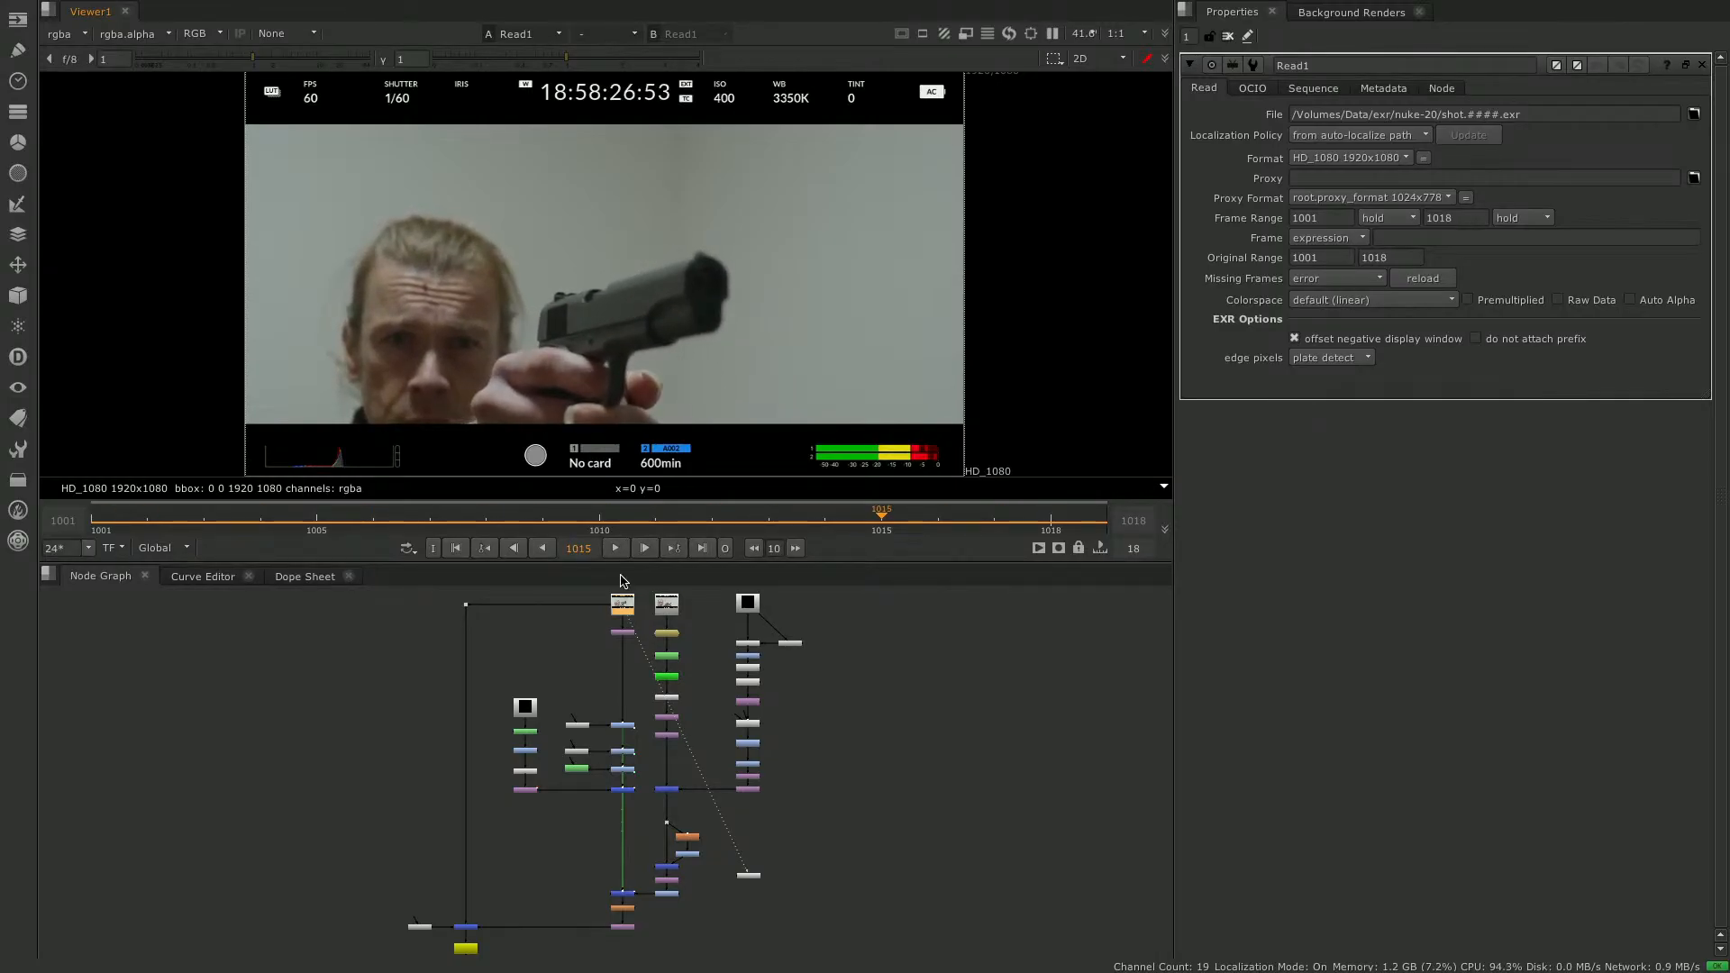
View the Read2 lighter footage, play it, and examine the flame at frames 1010 and 1011.
click(672, 609)
key(1)
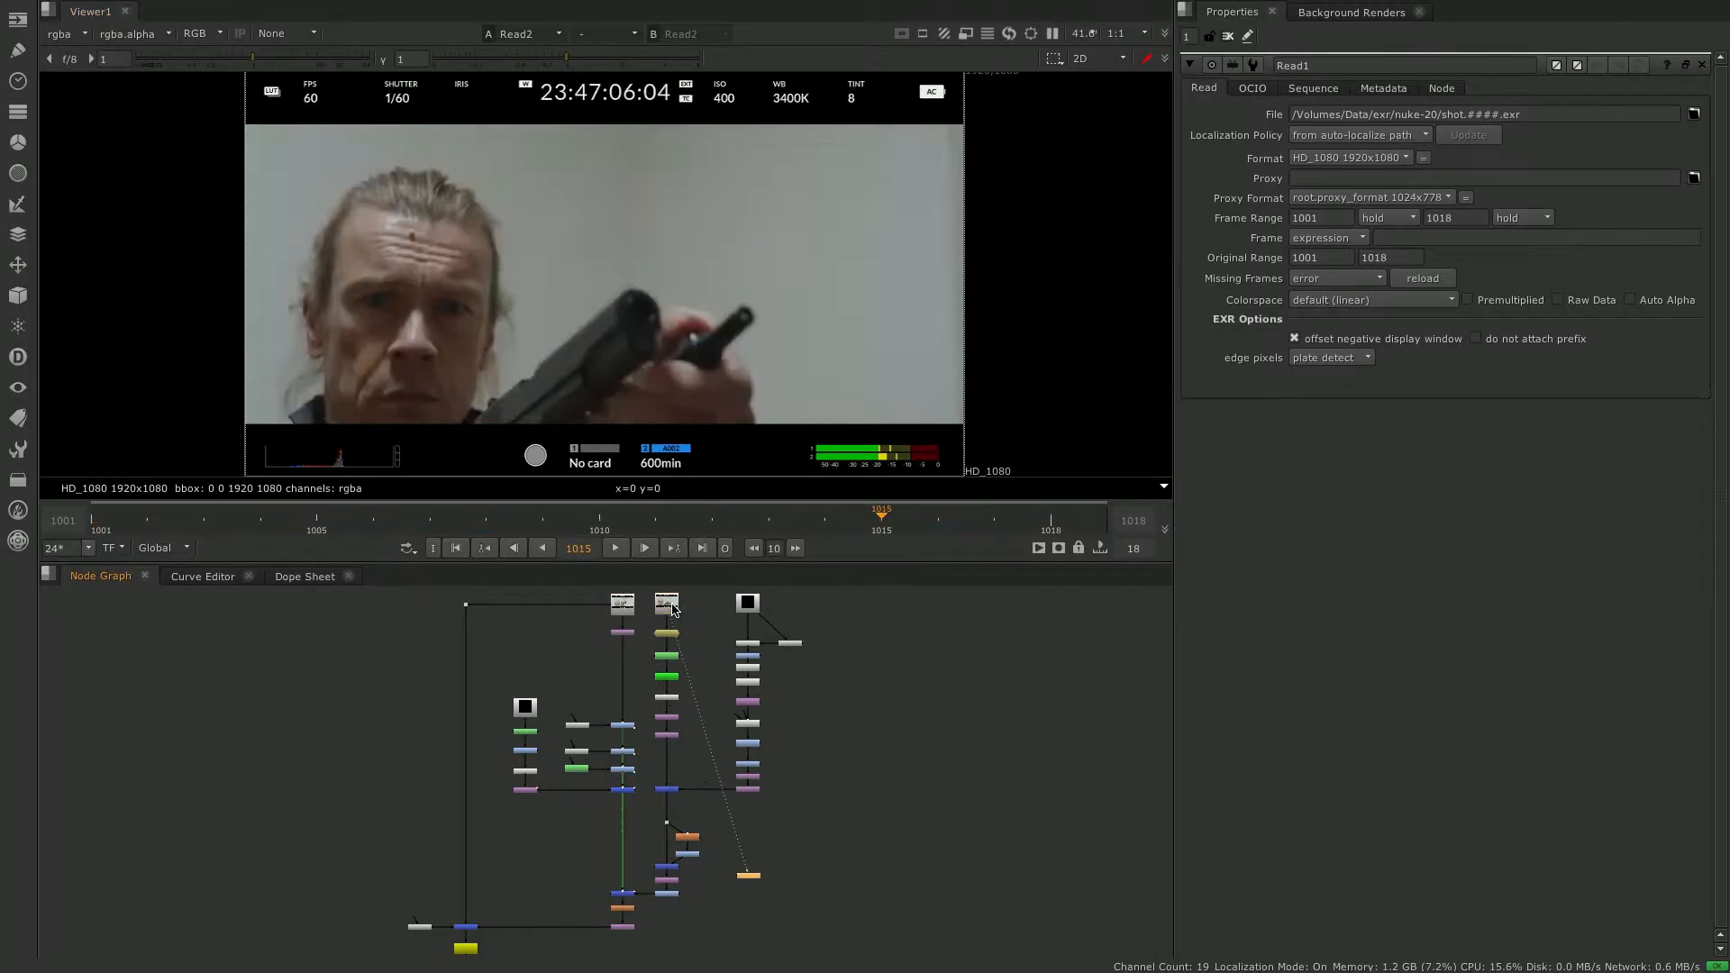
click(617, 549)
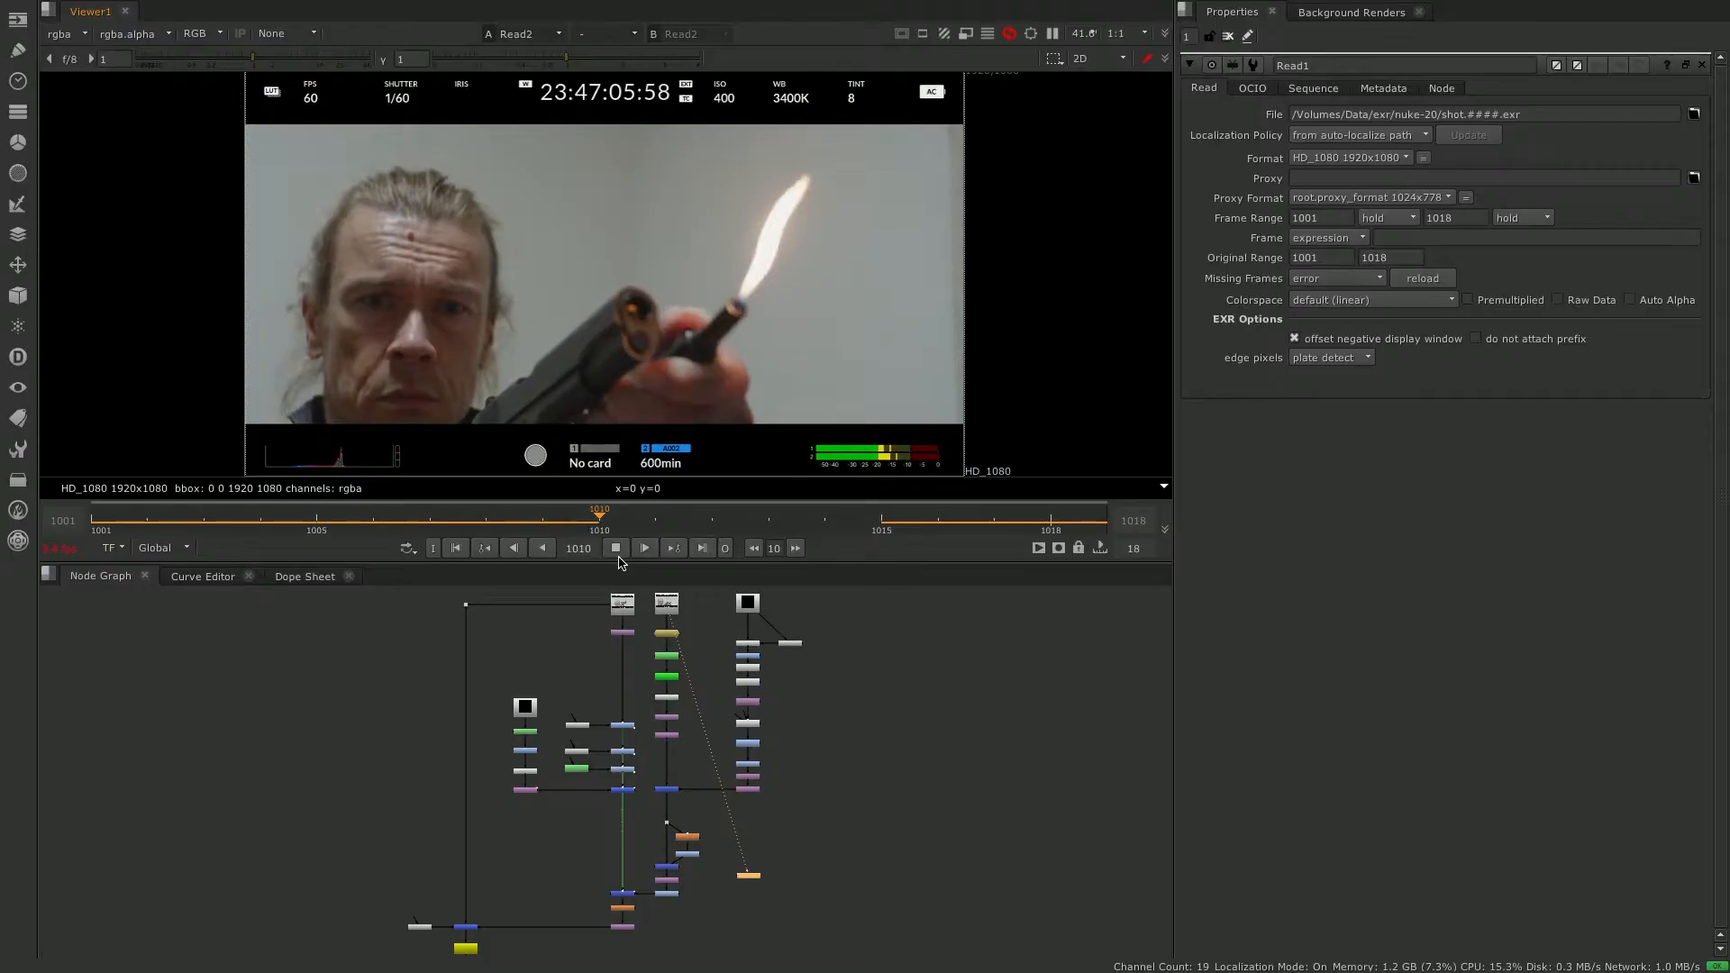
click(616, 548)
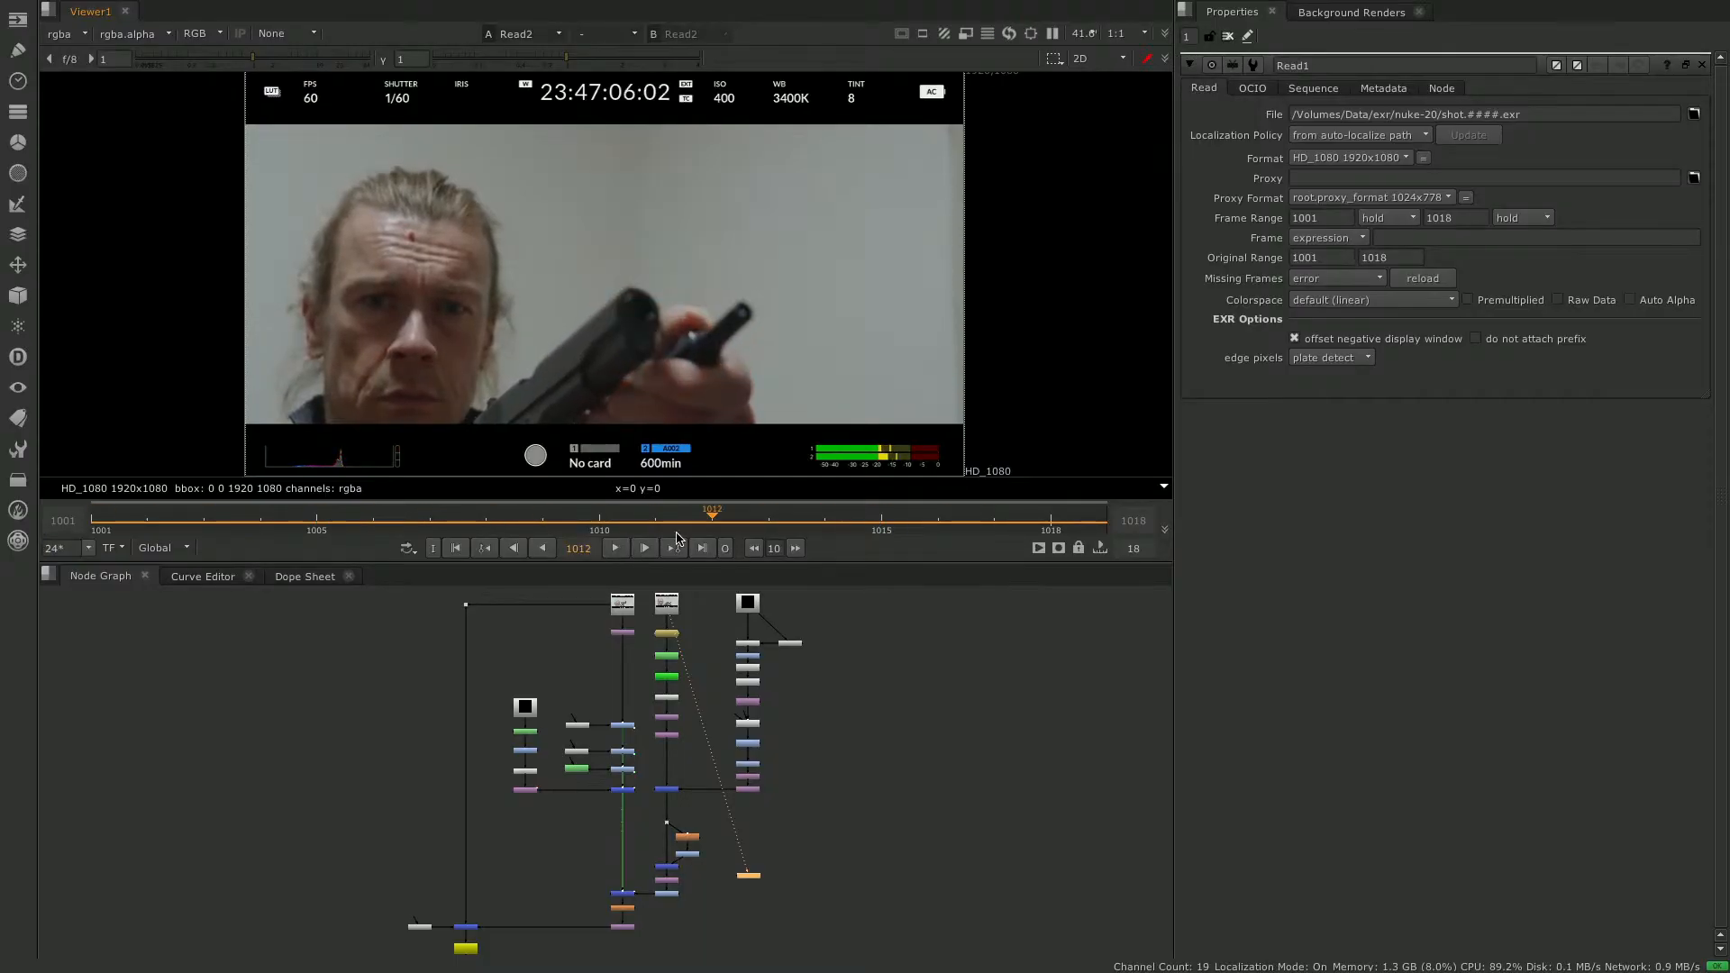
drag(712, 521, 616, 528)
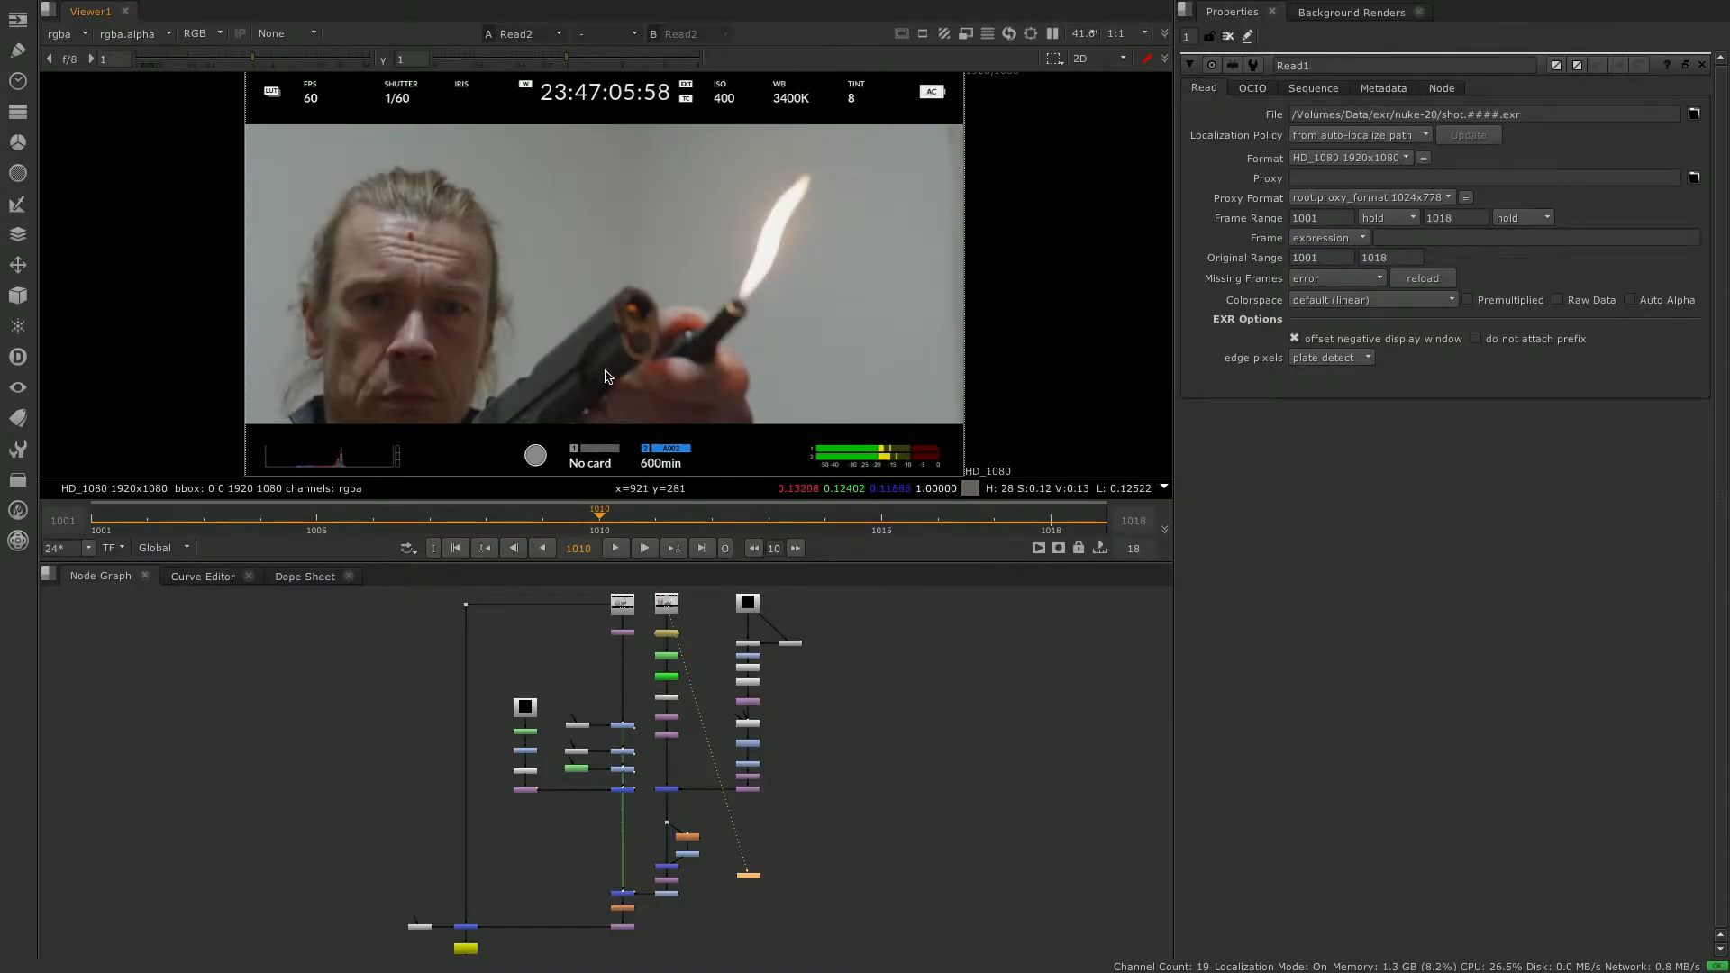
drag(601, 528, 655, 523)
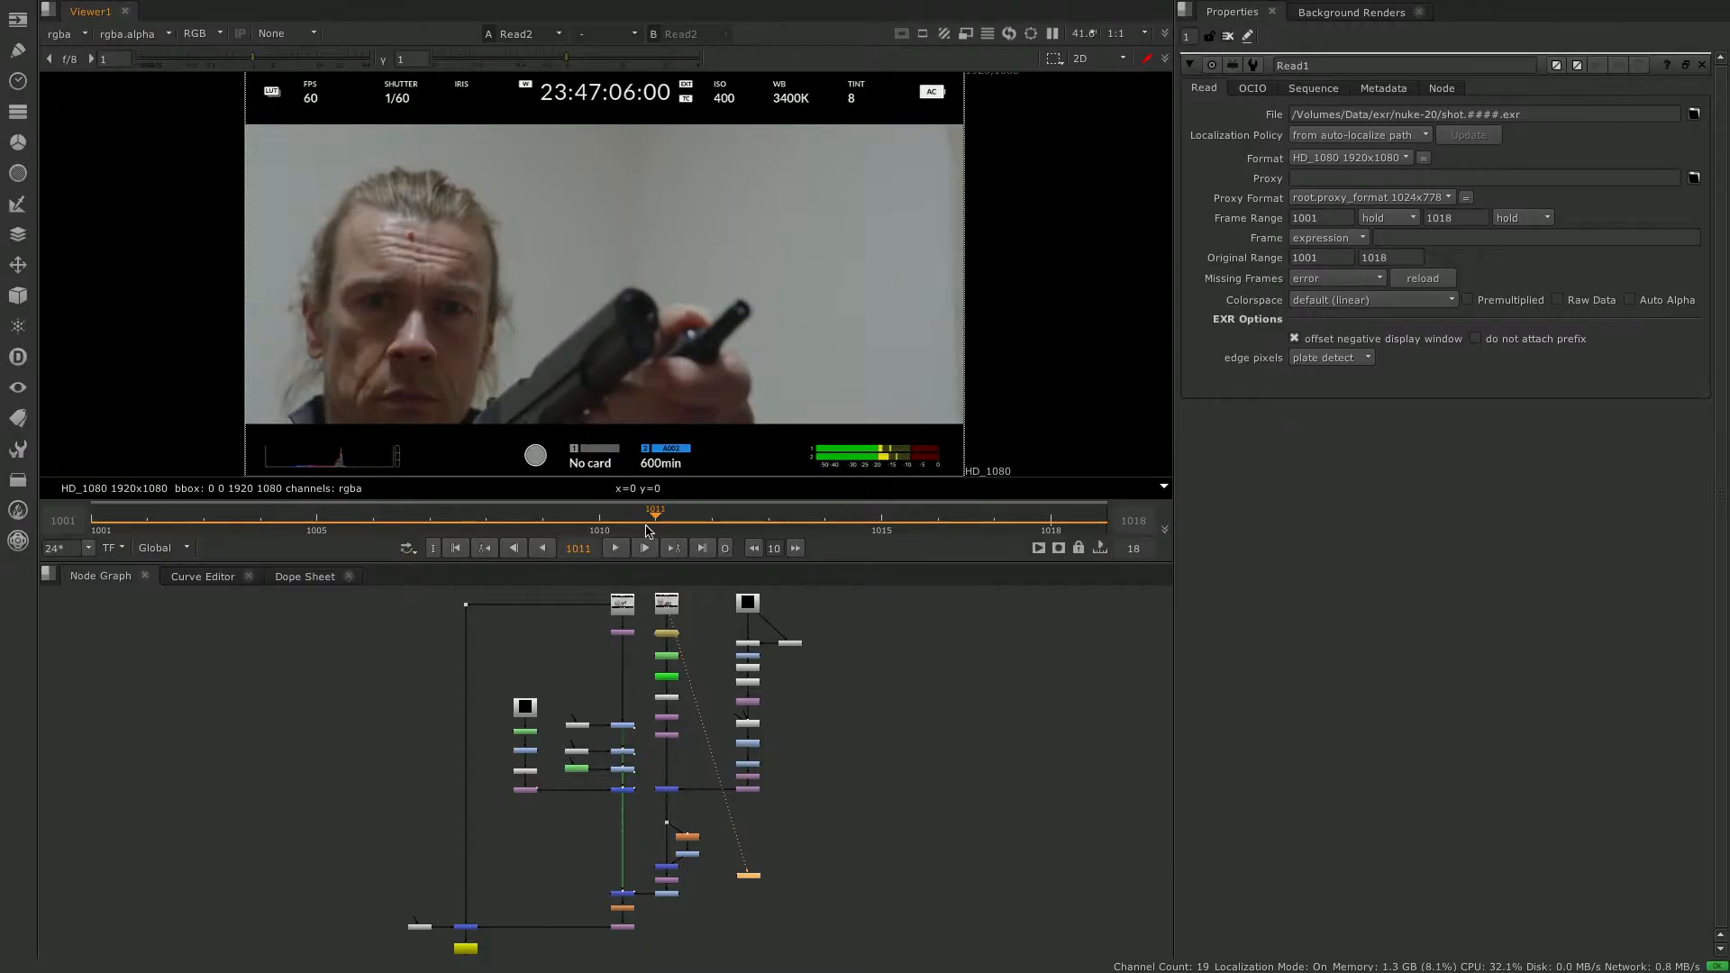
mouse_move(655, 521)
mouse_down()
mouse_move(603, 518)
mouse_move(657, 520)
mouse_up()
scroll(847, 637, down, 1)
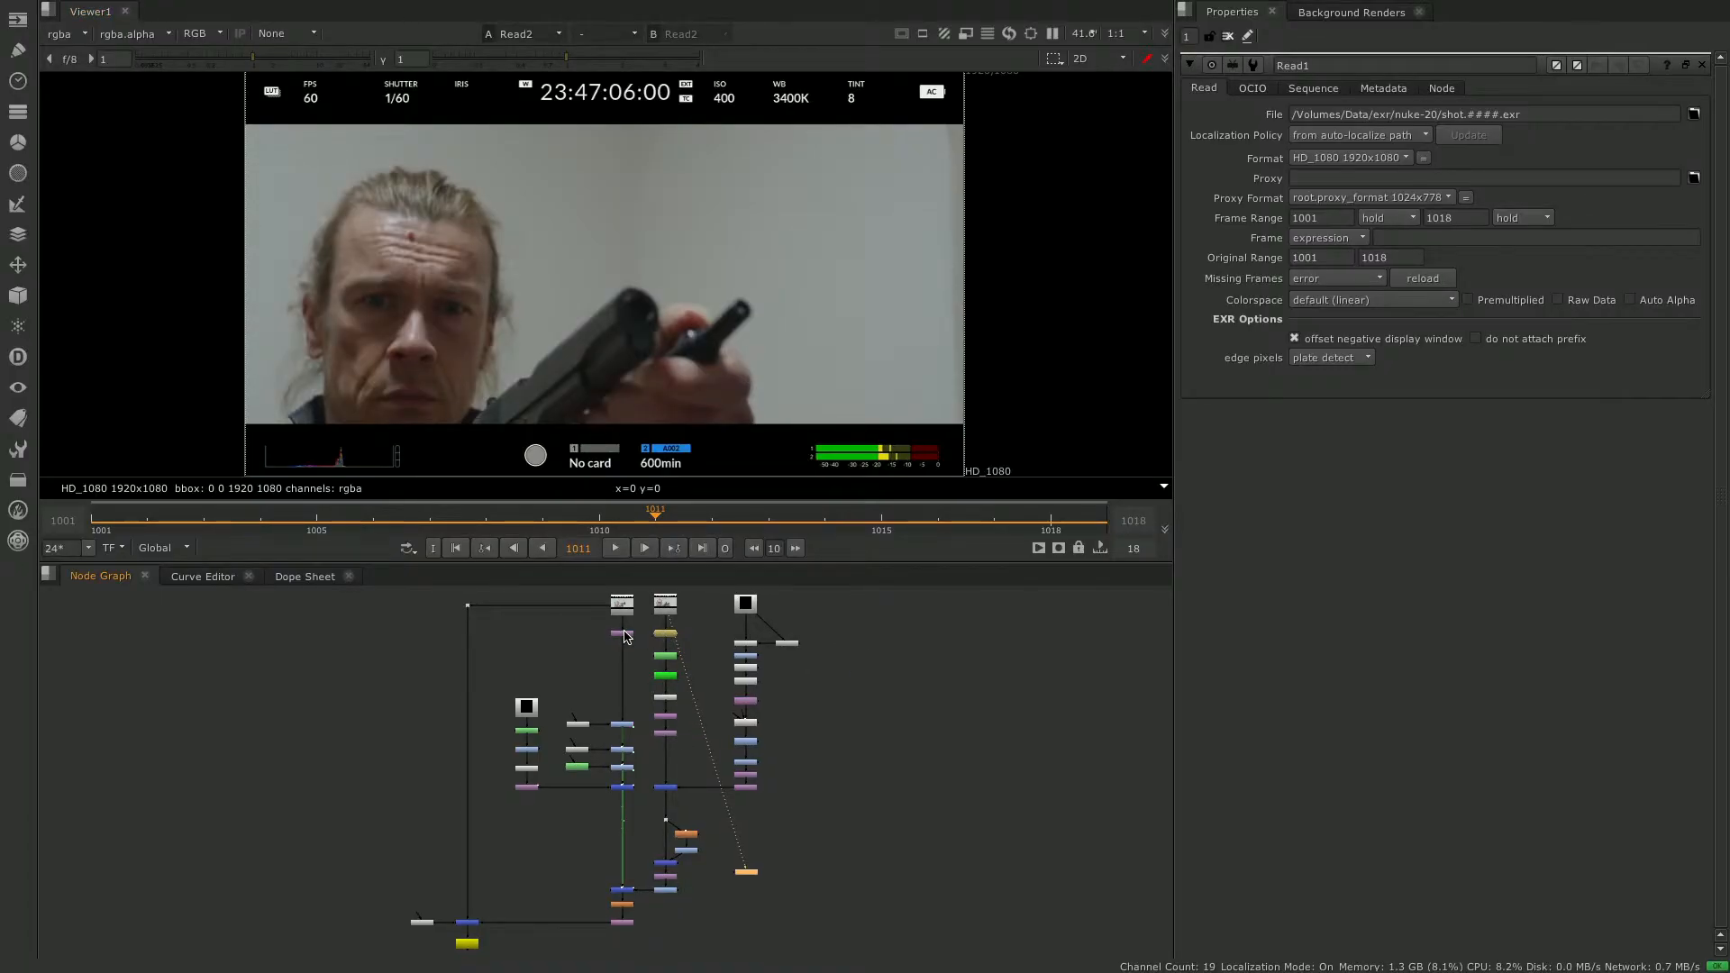
Compare the combined flame and explosion at Merge7 with the flame branch alone at Reformat3.
click(669, 791)
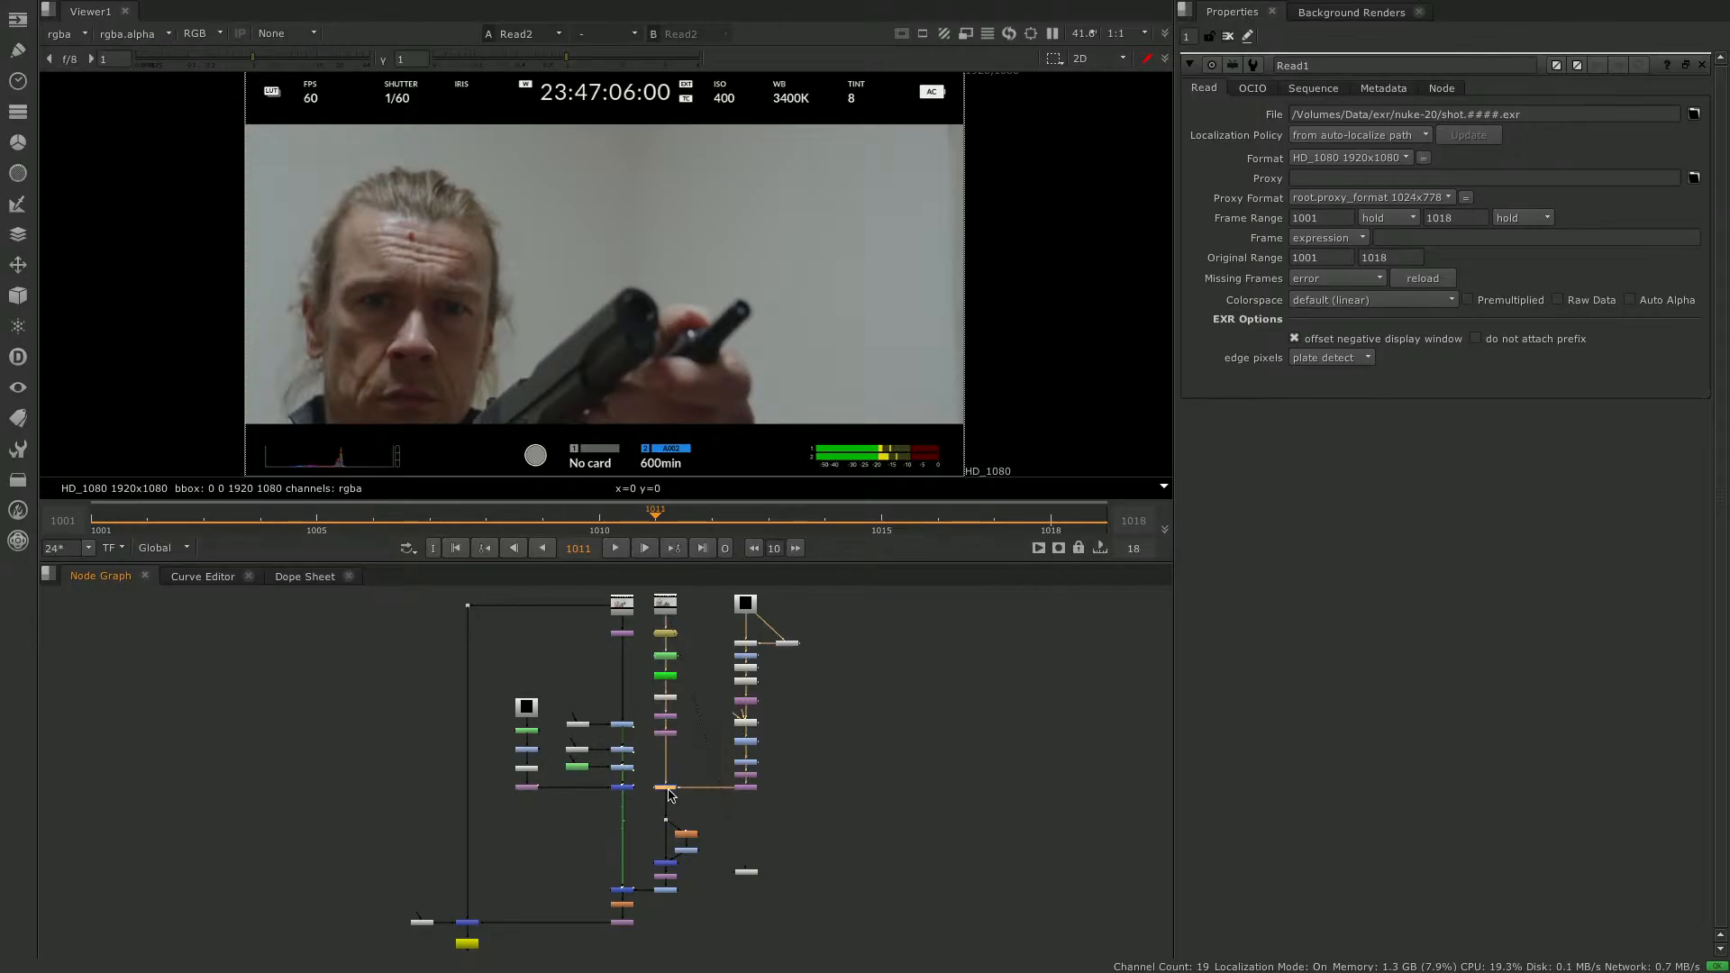
key(1)
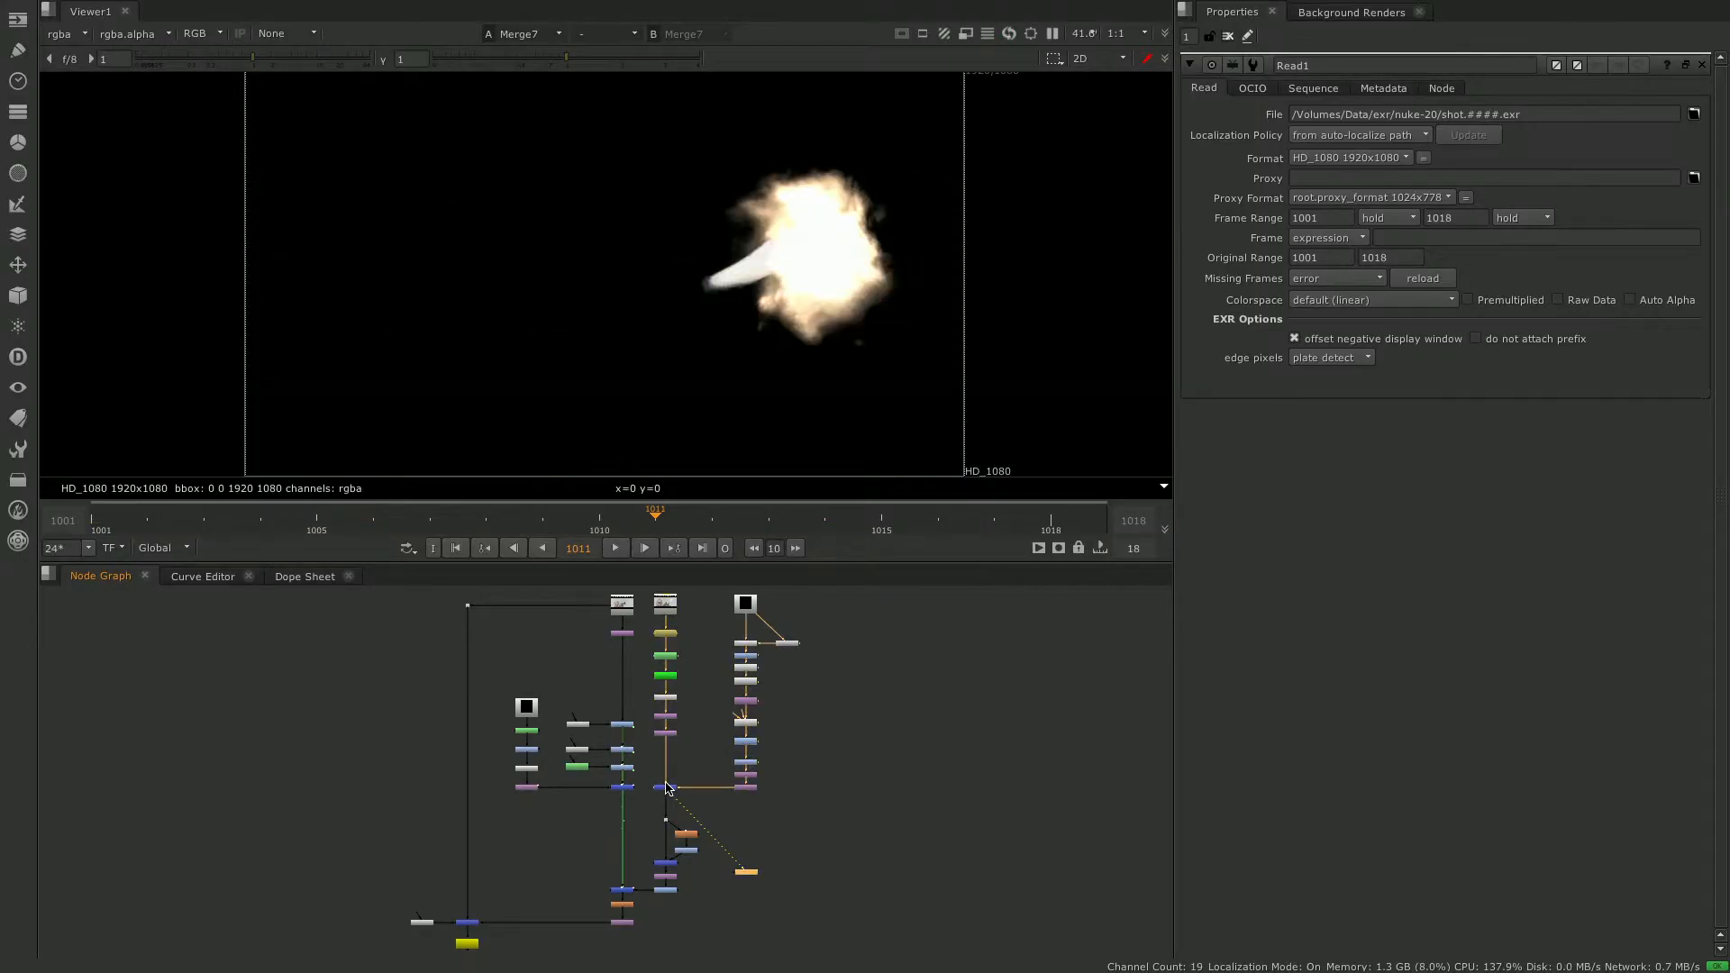
click(666, 734)
key(1)
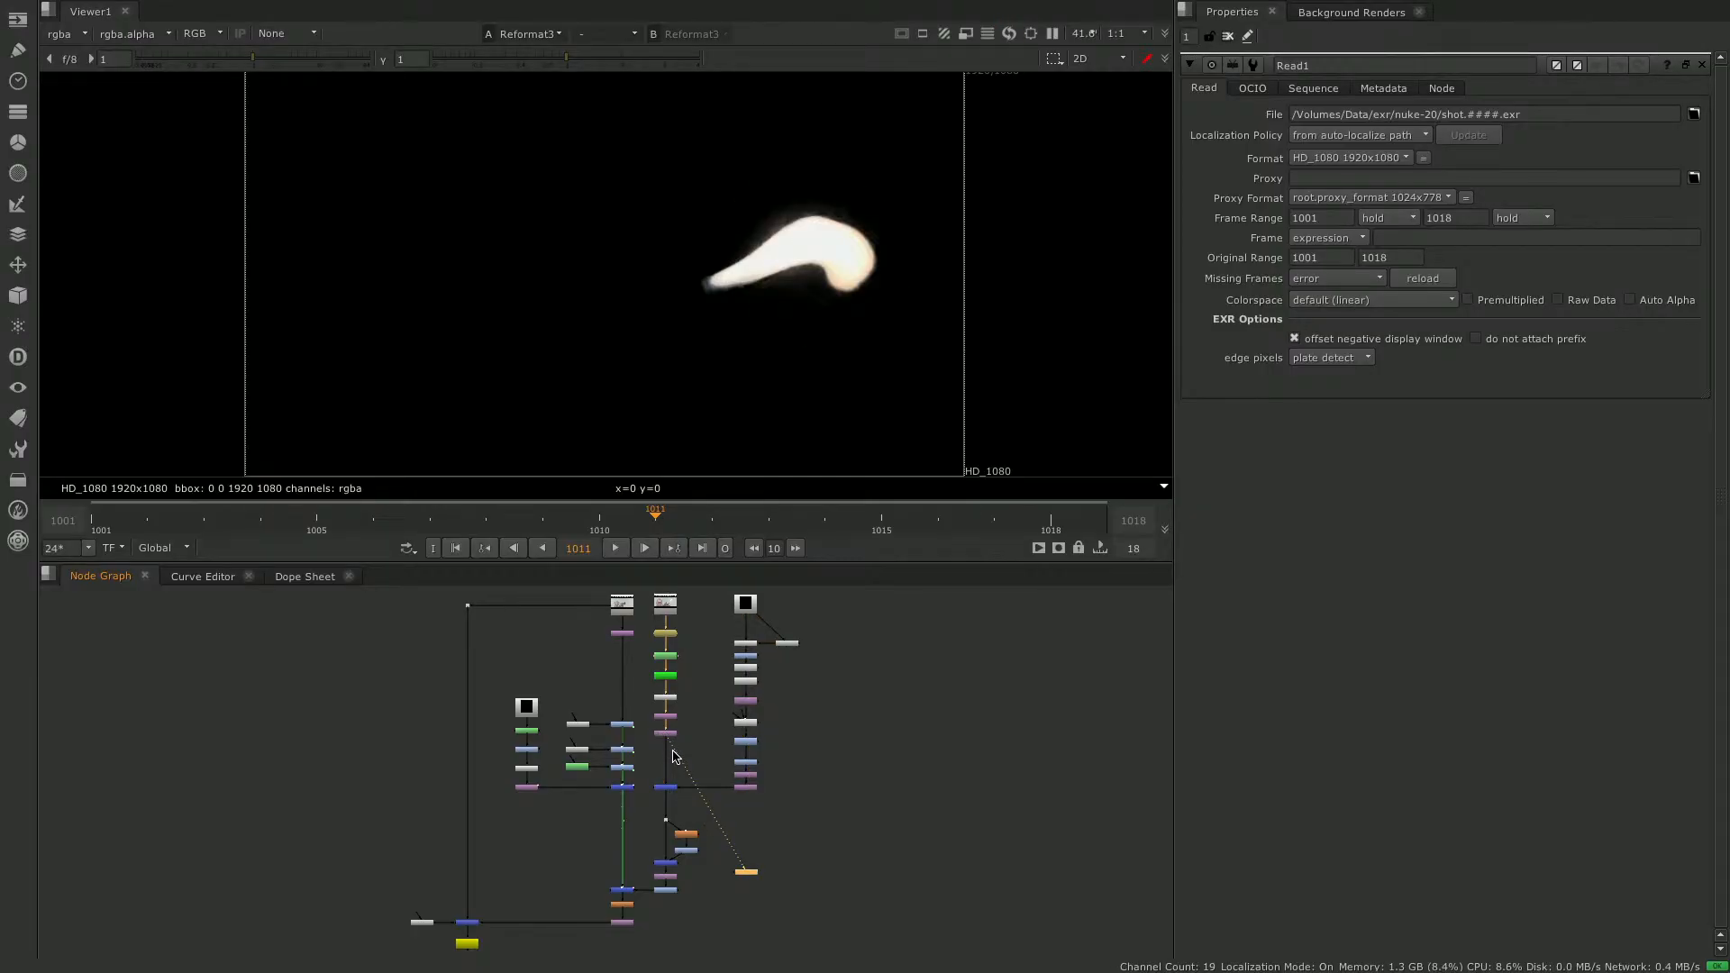
click(672, 788)
Toggle the three masked light adjustments on the plate branch, then view the Merge1 composite at frame 1007.
click(625, 891)
click(625, 726)
key(d)
click(625, 751)
key(d)
click(625, 769)
key(d)
key(d)
click(623, 891)
key(1)
drag(654, 523, 442, 525)
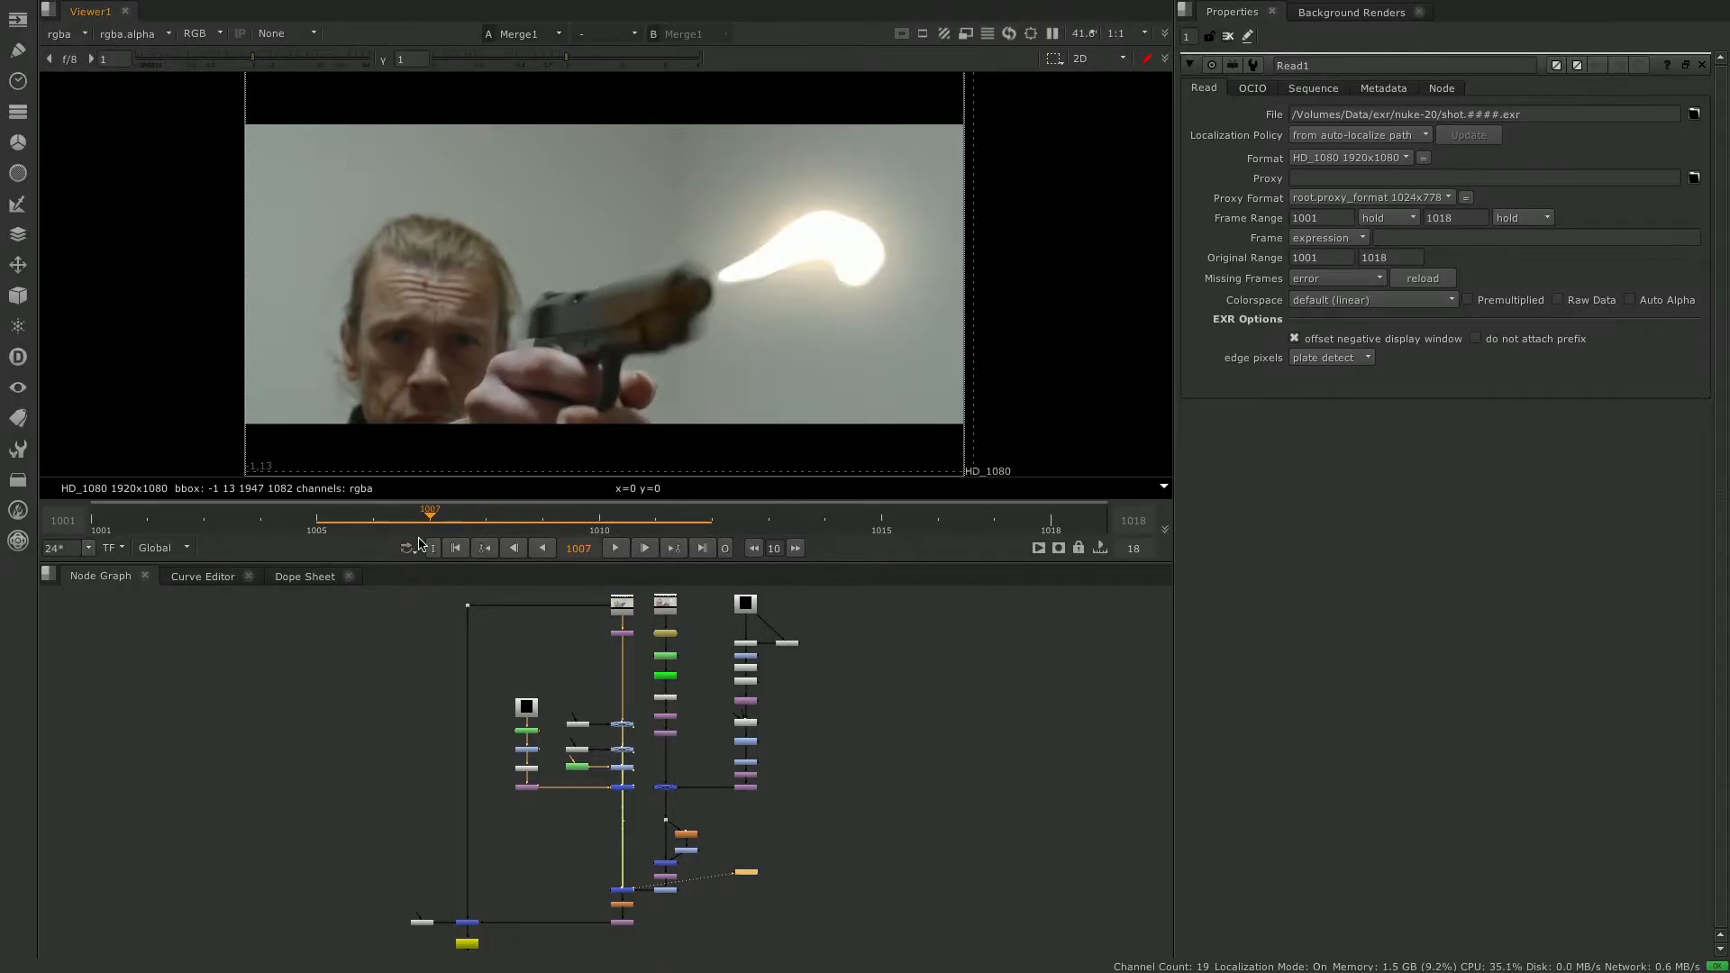
Toggle the shell casing merge and the gun's light adjustment to compare the composite at frame 1007.
click(626, 788)
key(d)
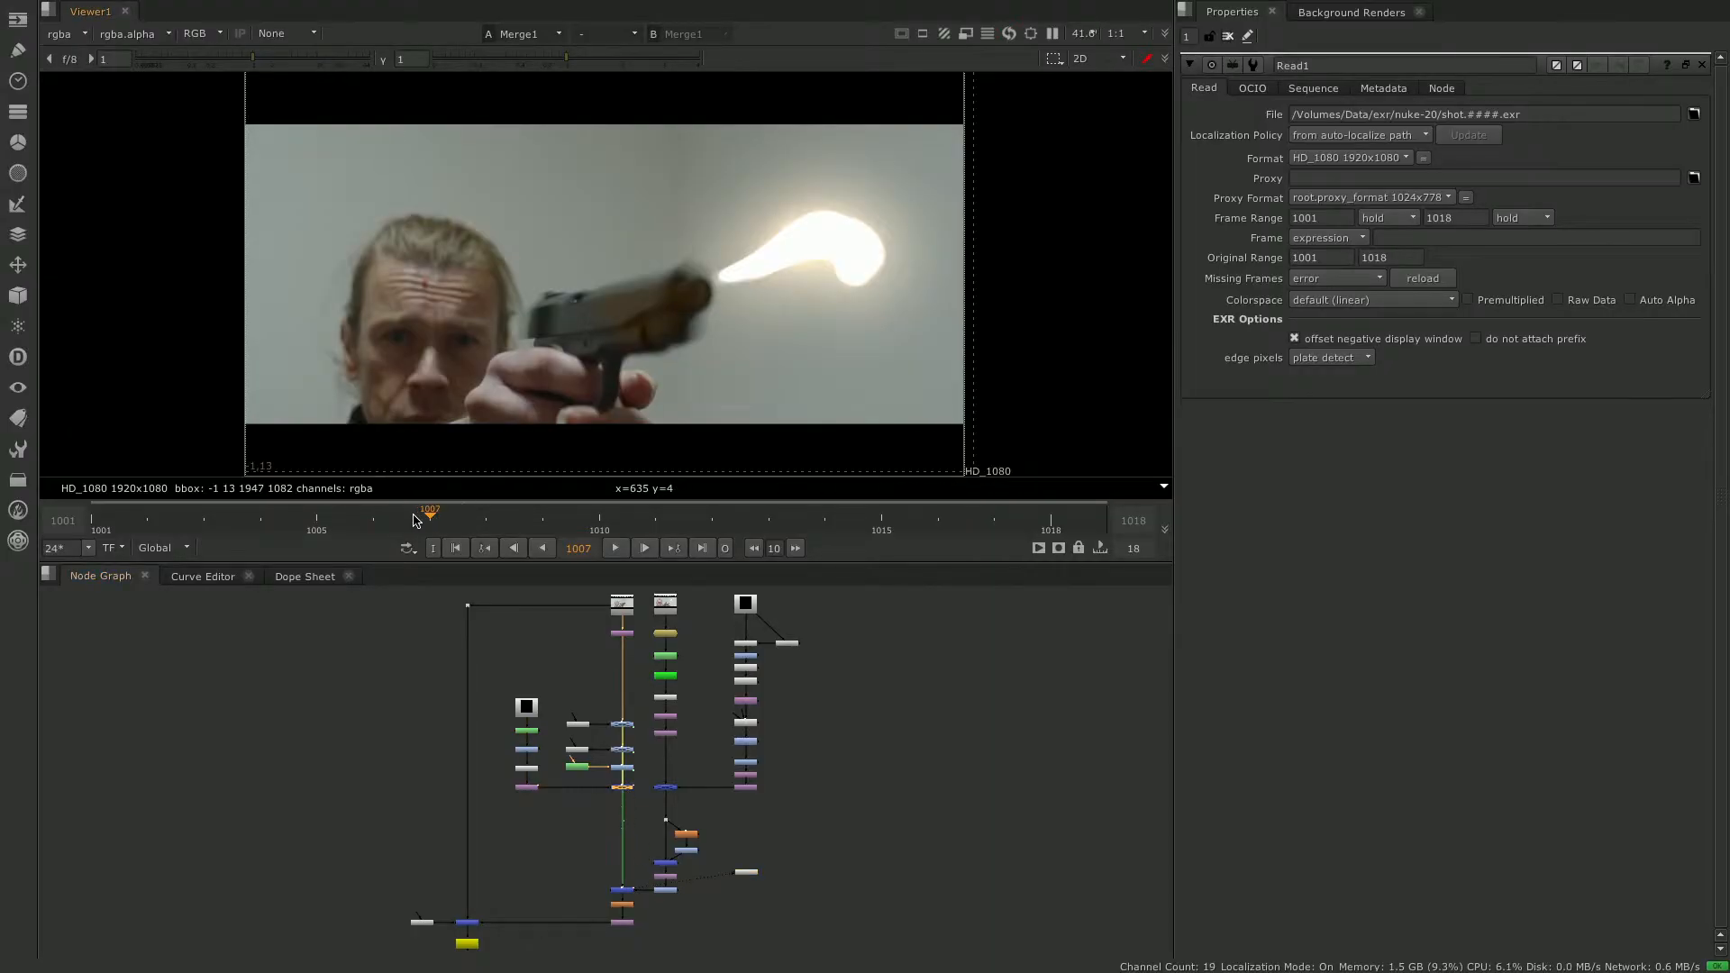
mouse_move(412, 516)
mouse_down()
mouse_move(364, 511)
mouse_move(599, 519)
mouse_move(311, 528)
mouse_move(418, 541)
mouse_move(494, 519)
mouse_move(375, 513)
mouse_move(487, 515)
mouse_move(413, 533)
mouse_up()
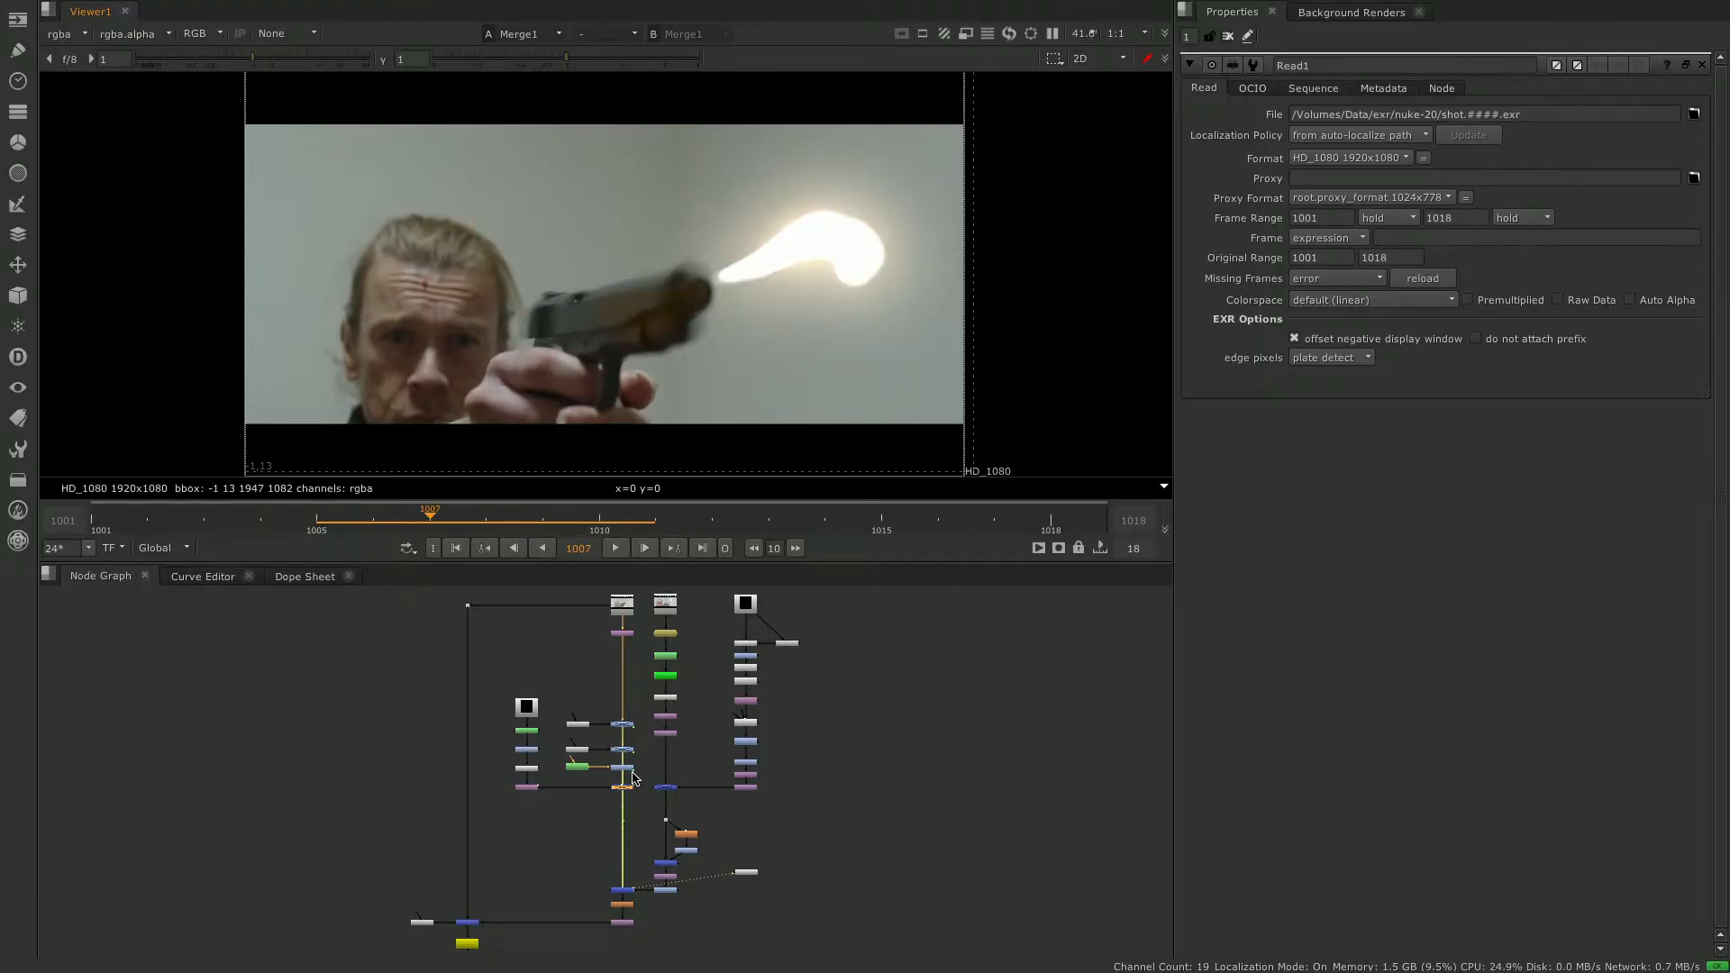
click(625, 770)
key(d)
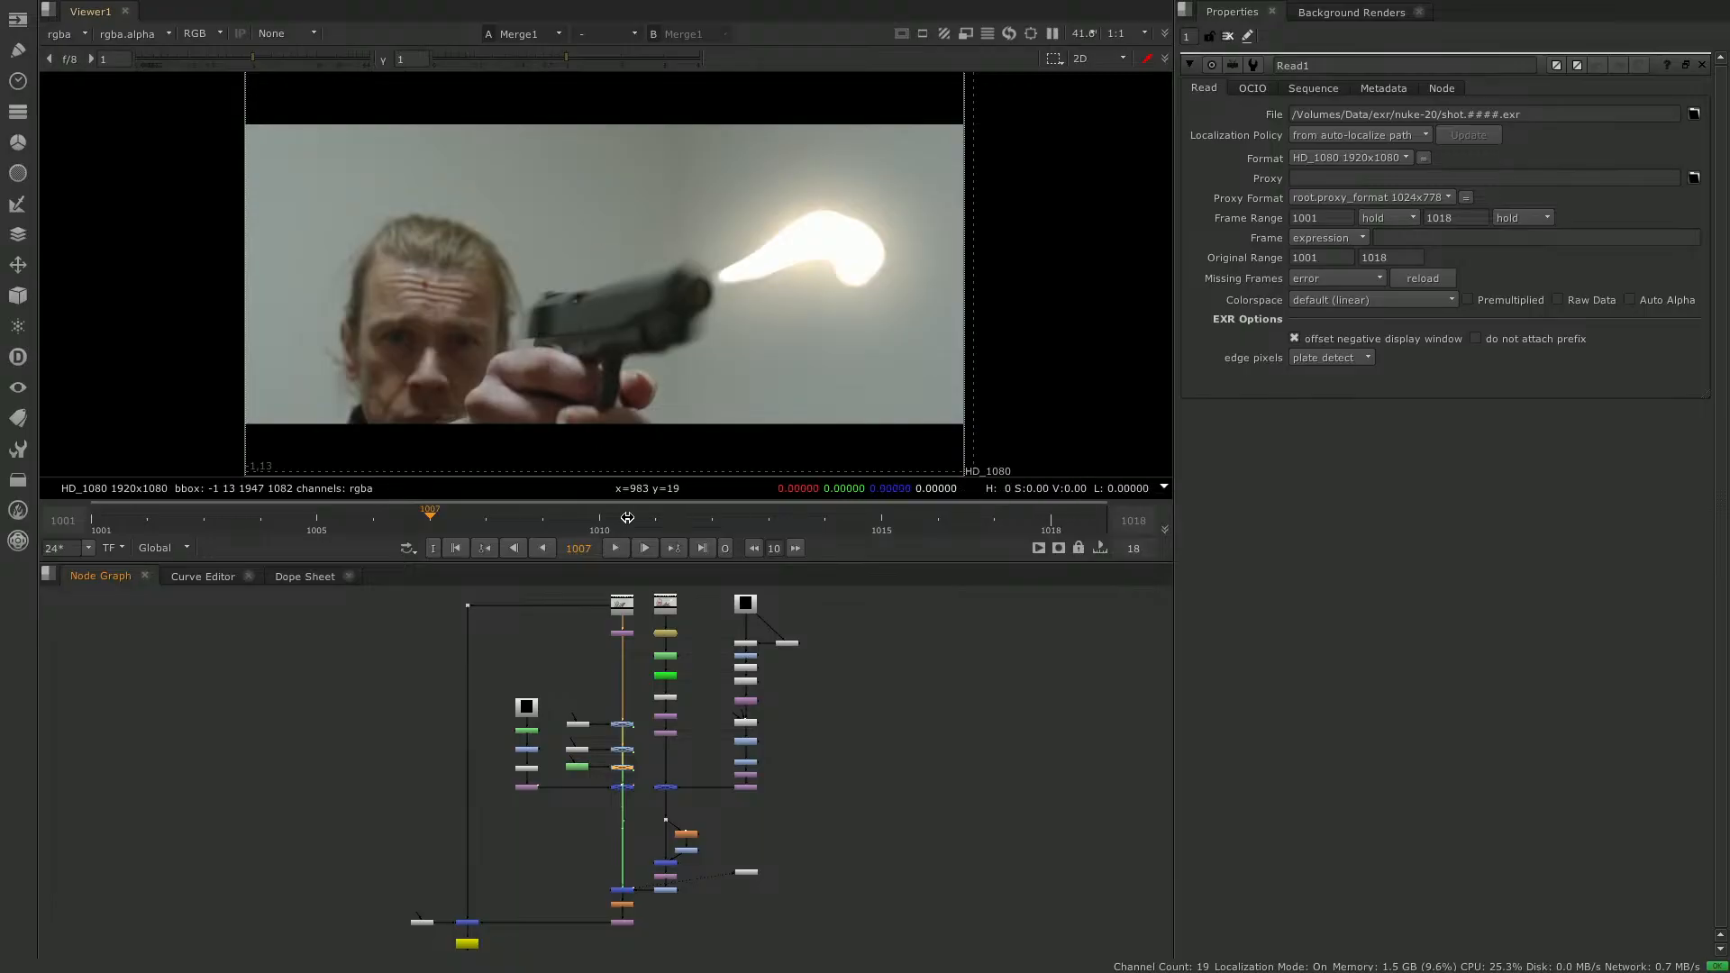
Toggle the hand's light adjustment and inspect the Radial2 face mask and Radial3 hand mask.
click(629, 724)
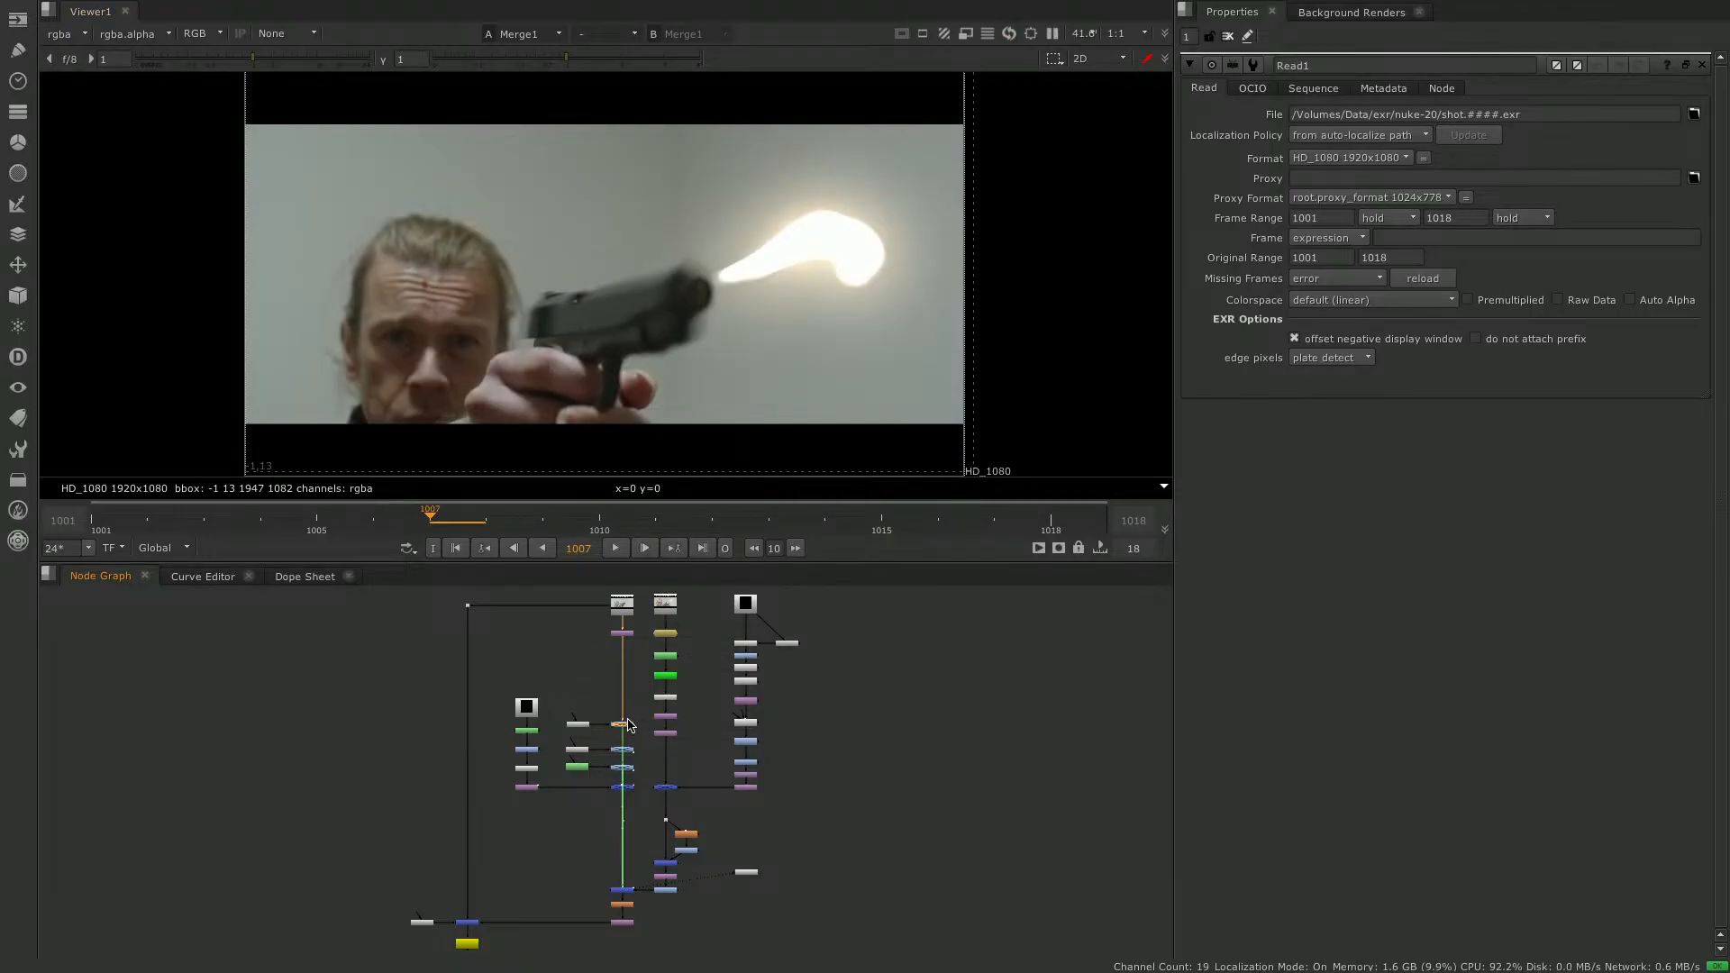
double_click(579, 725)
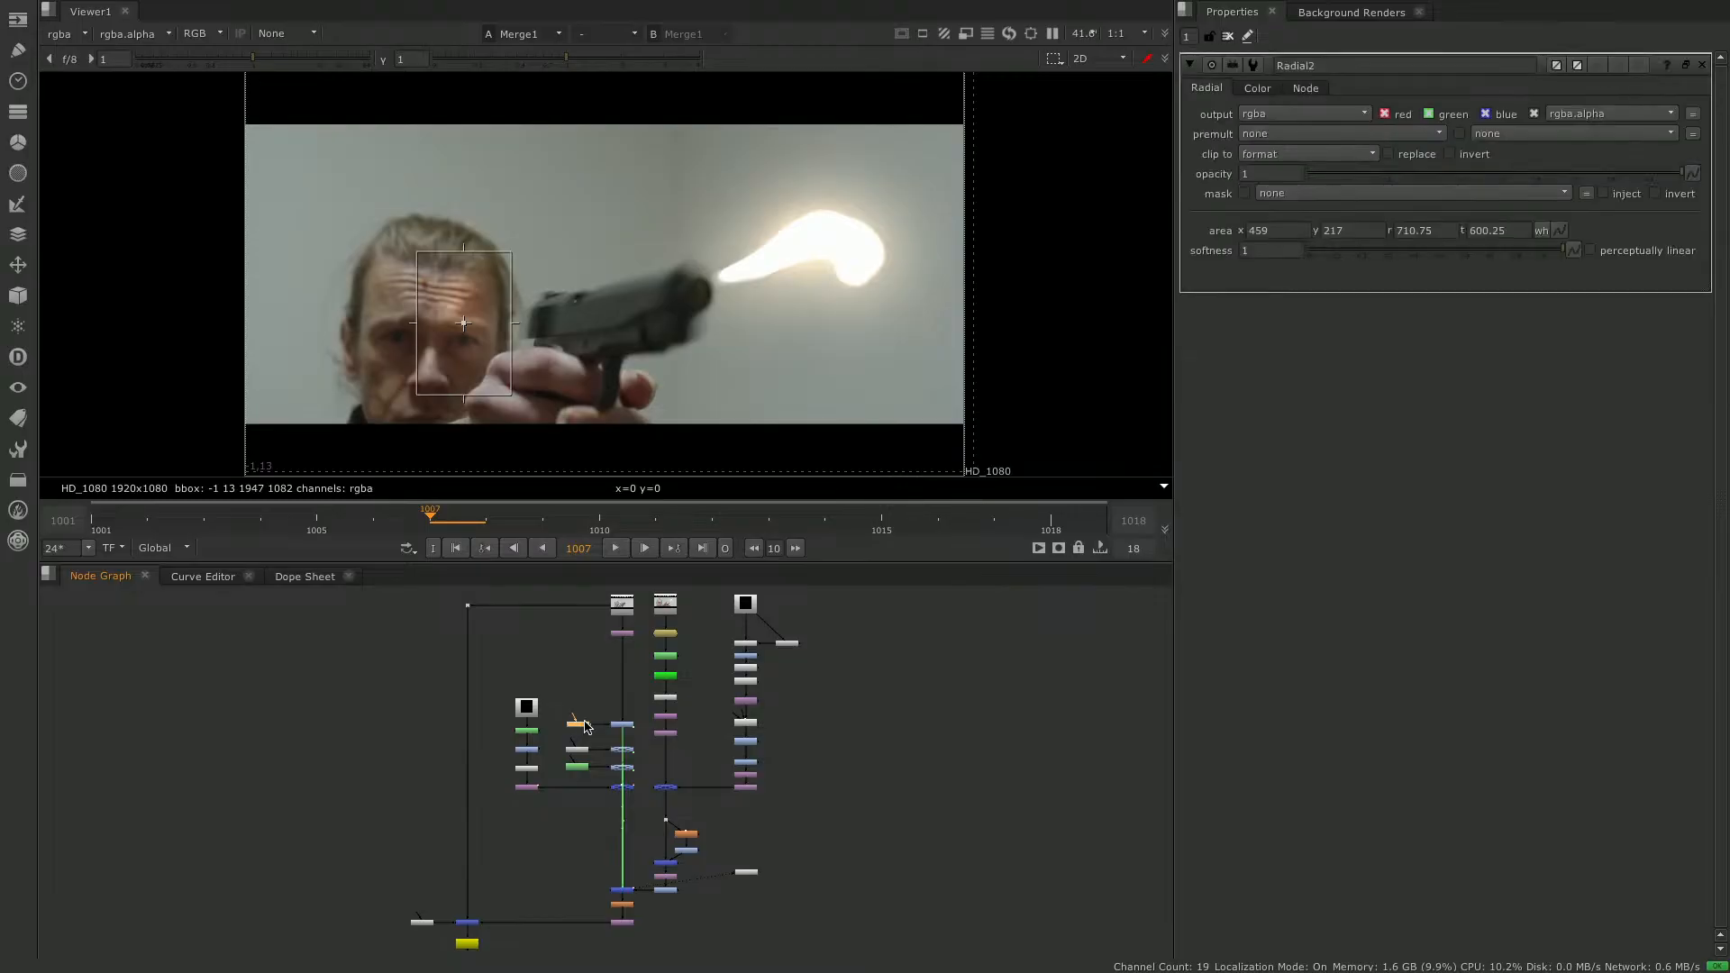
click(625, 753)
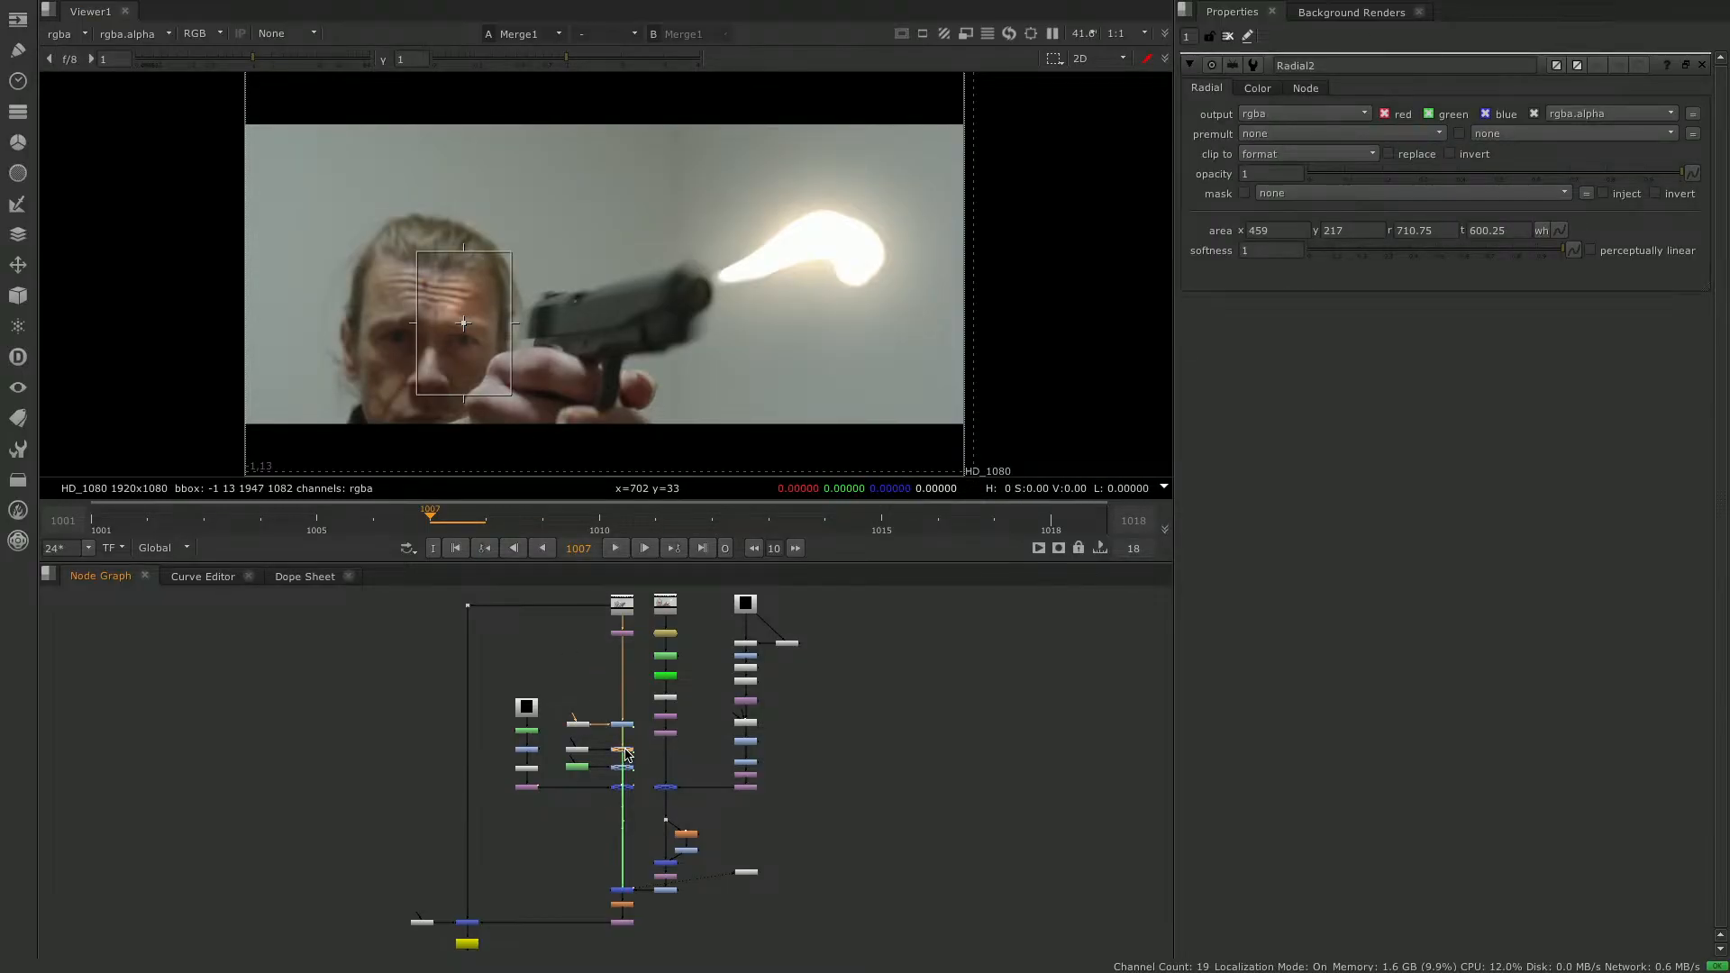
key(d)
key(d)
key(d)
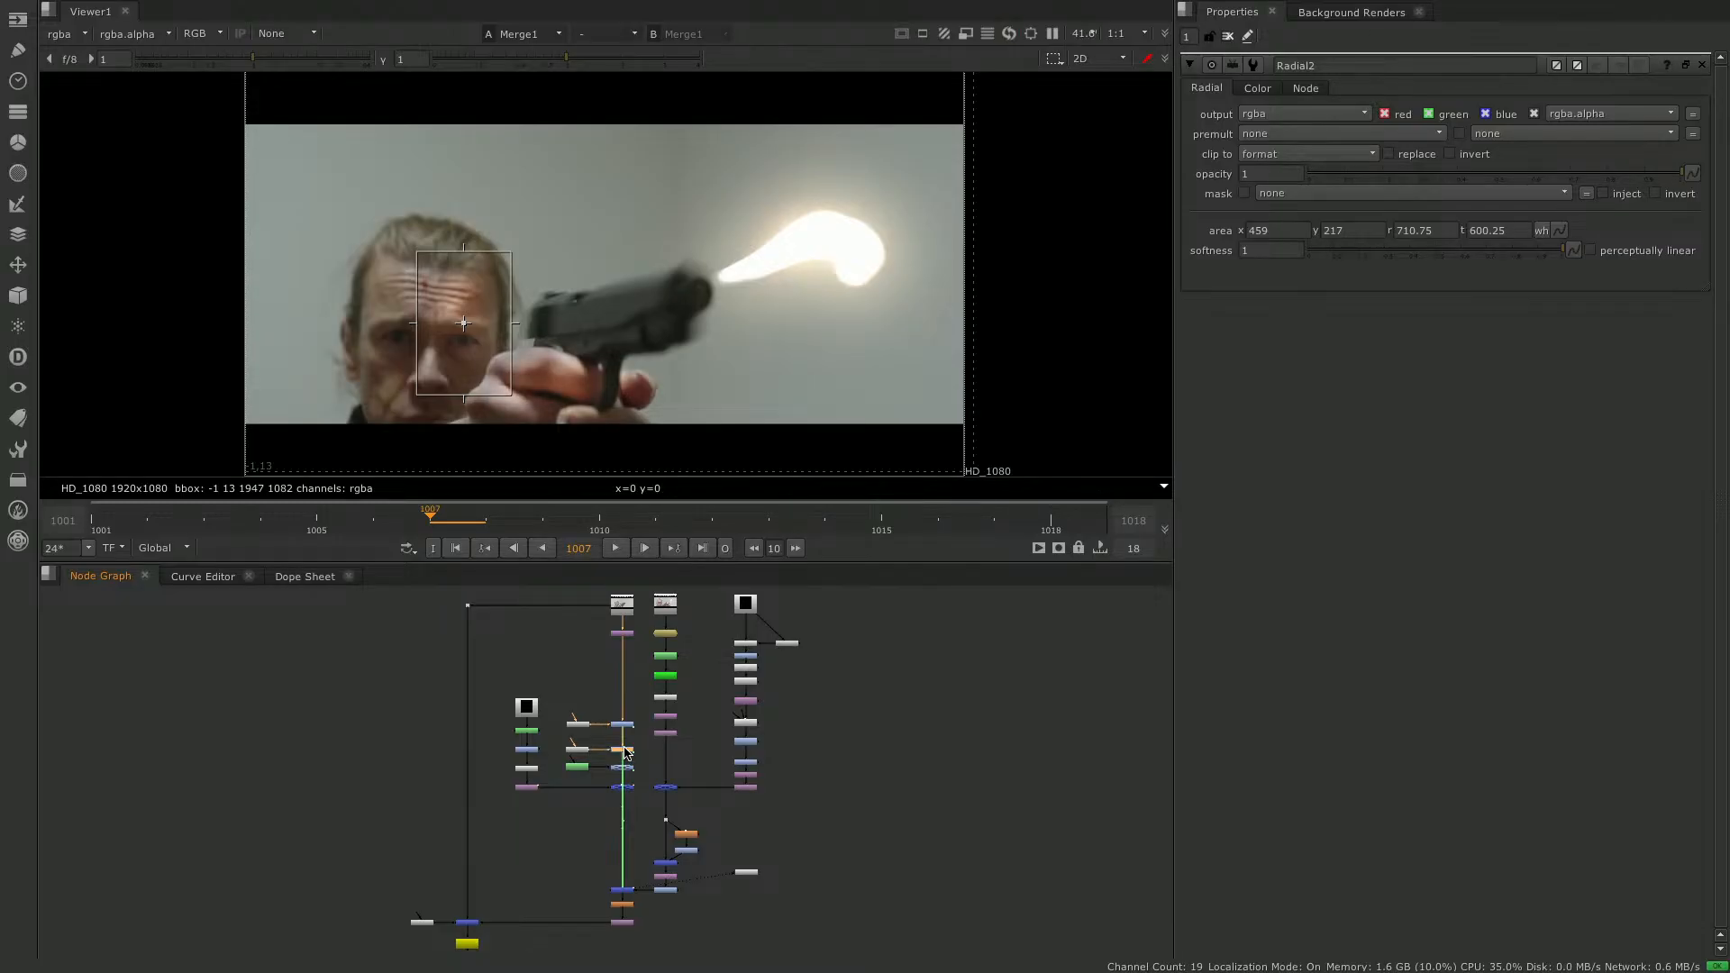
click(578, 751)
double_click(578, 751)
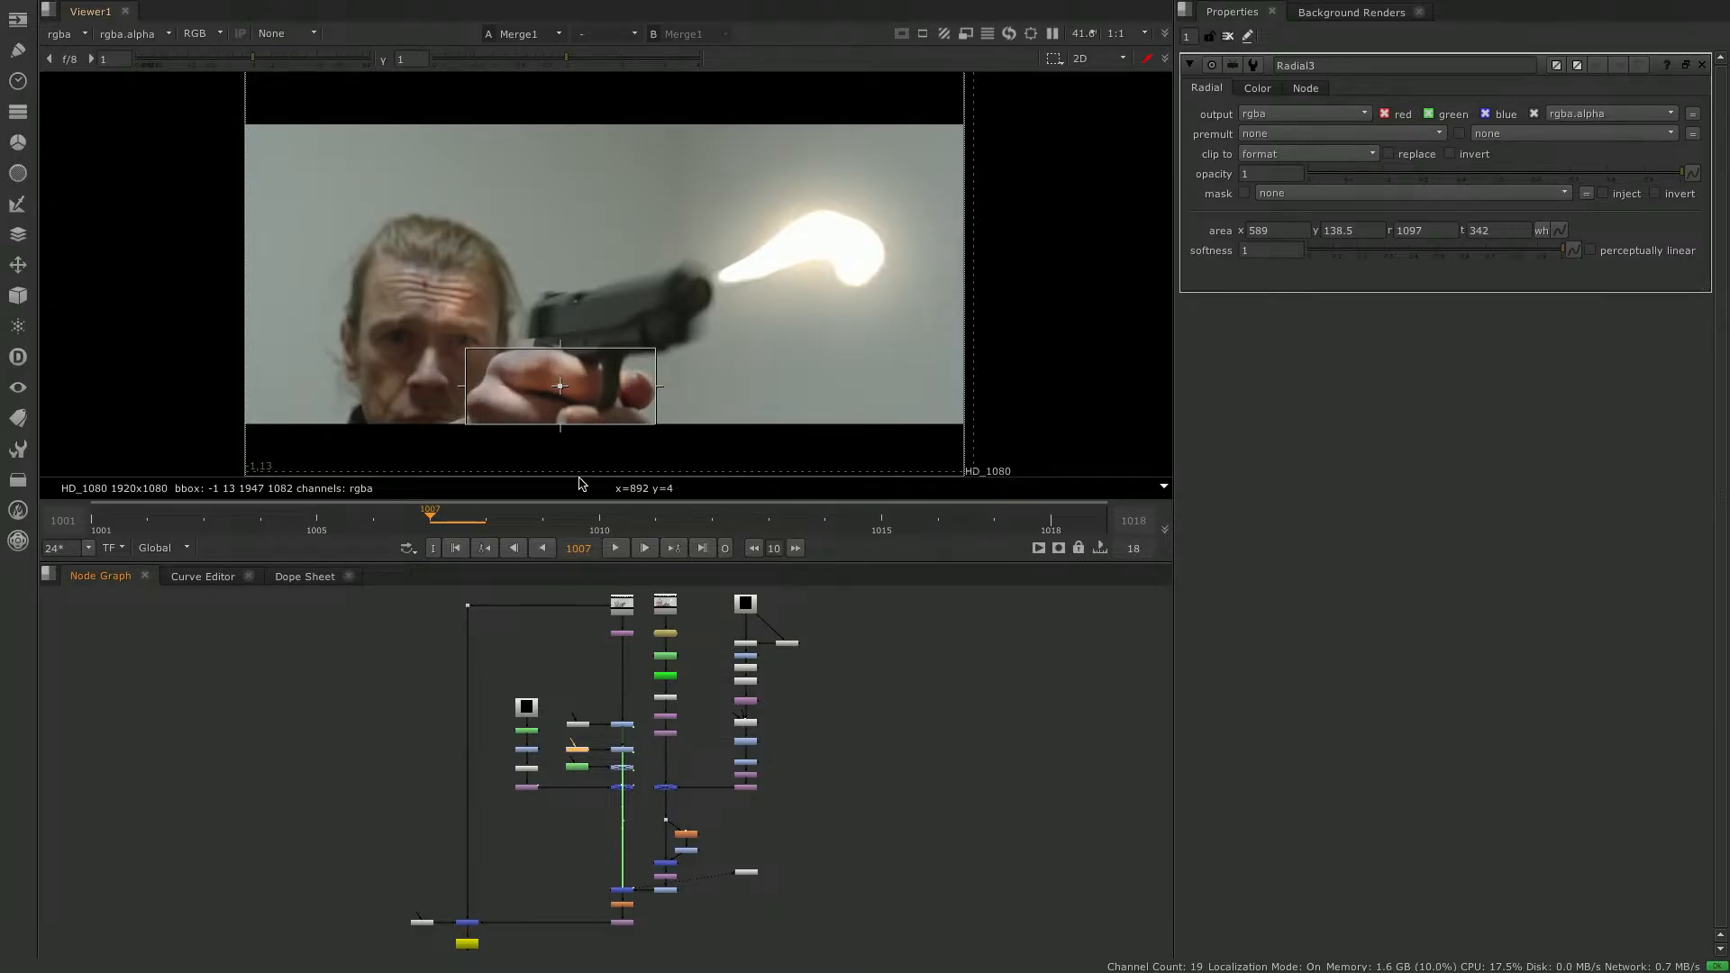
Go to frame 1008 and view the shell casing branch from Constant2 through RotoPaint1 to Transform2.
click(627, 772)
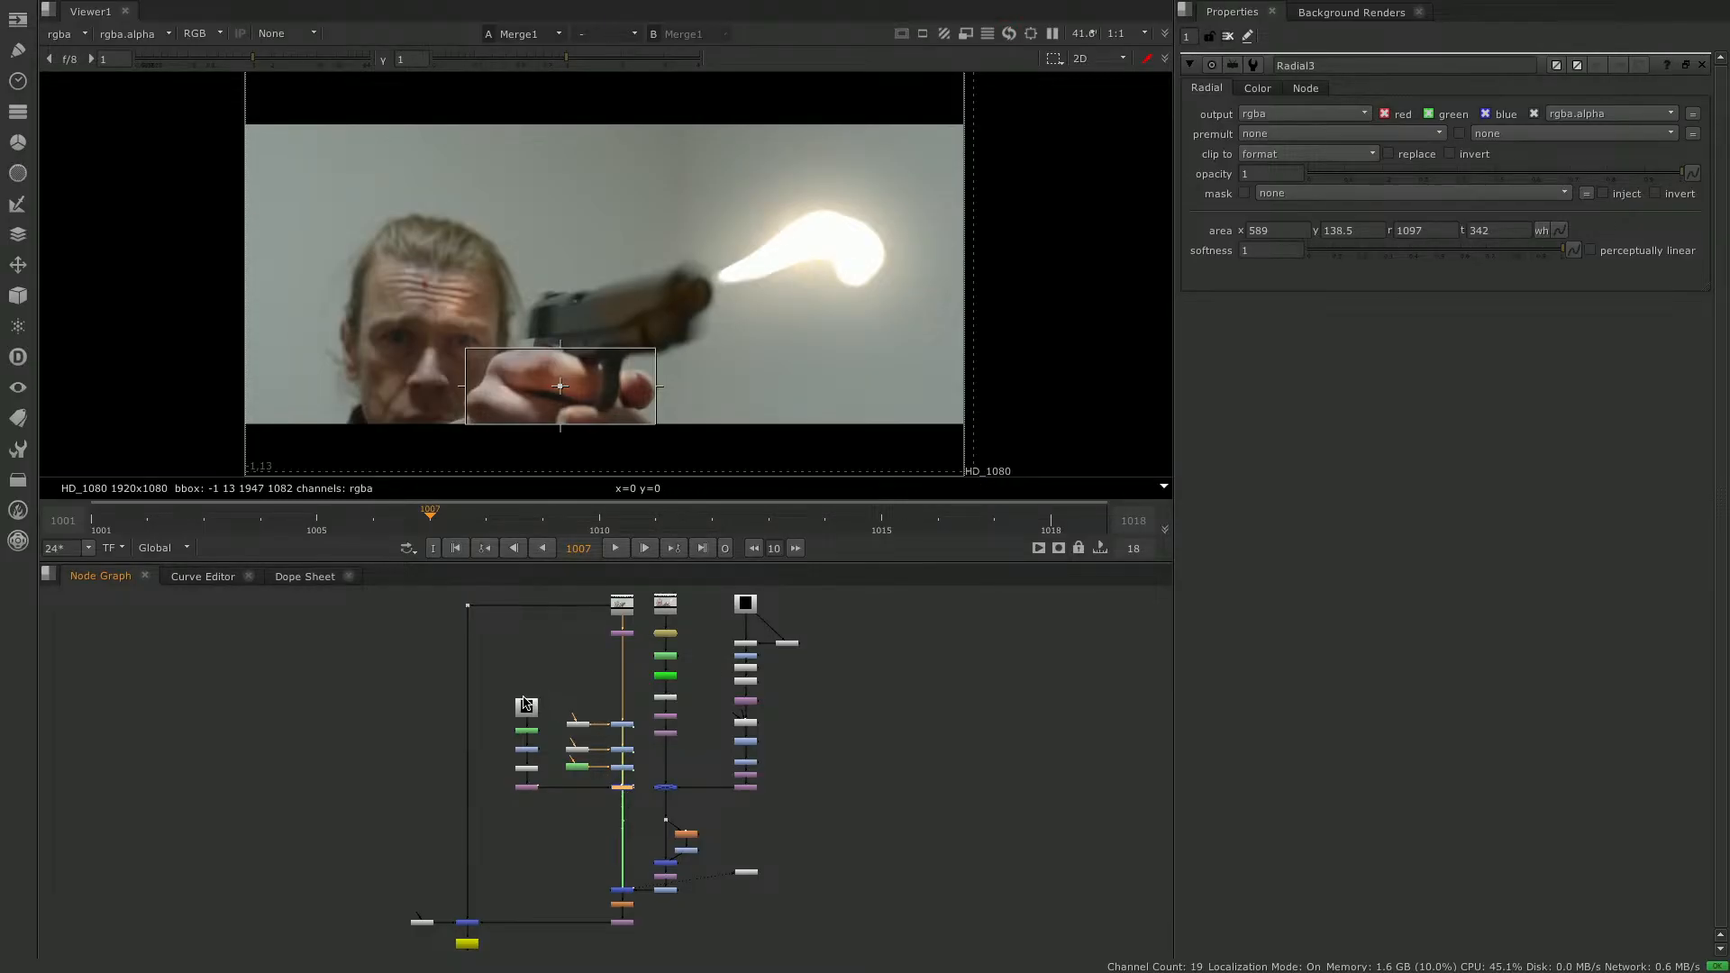
drag(438, 518, 483, 519)
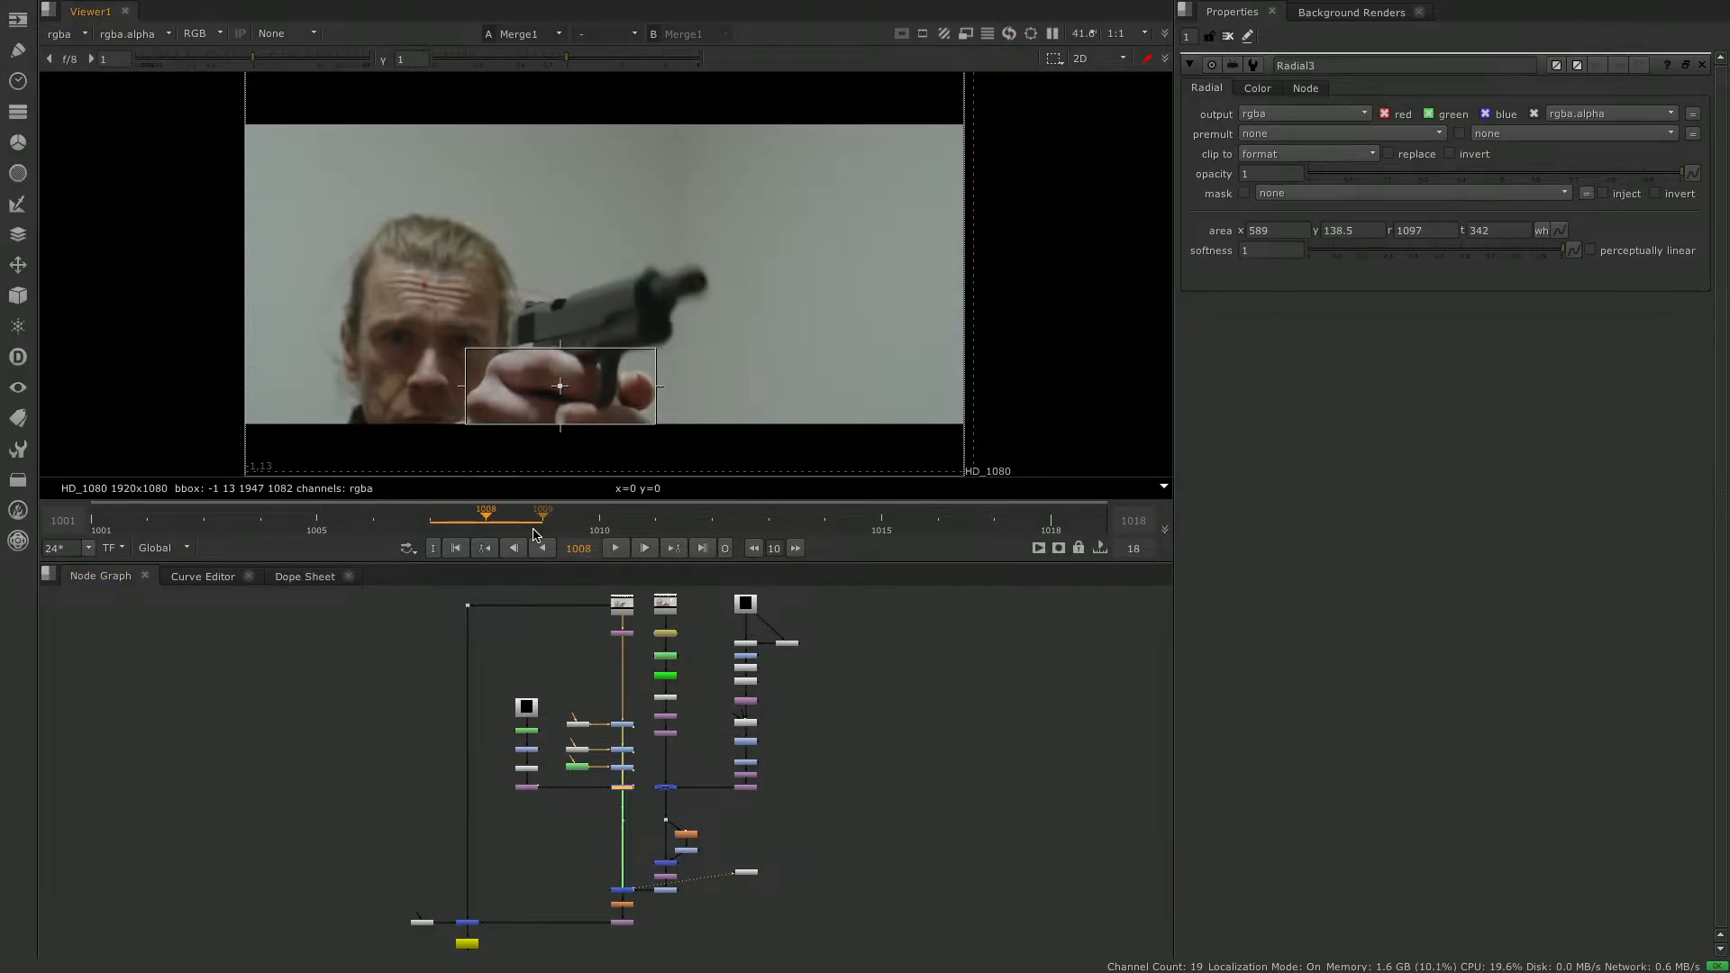
click(527, 708)
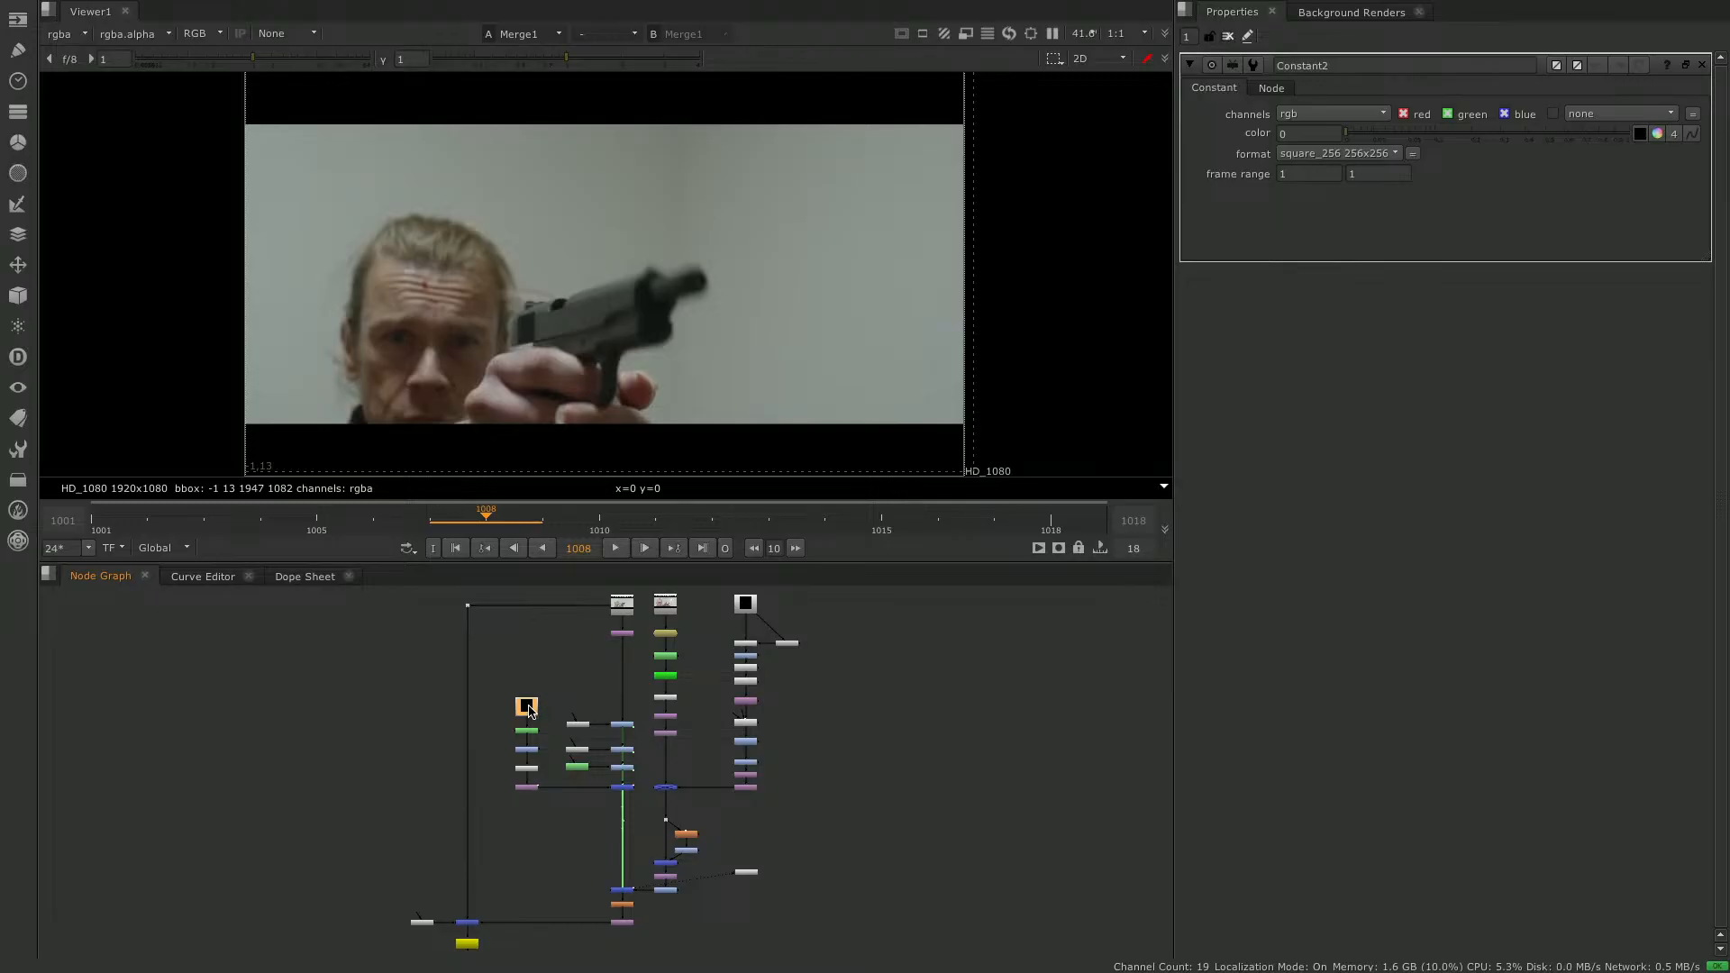
key(1)
click(527, 663)
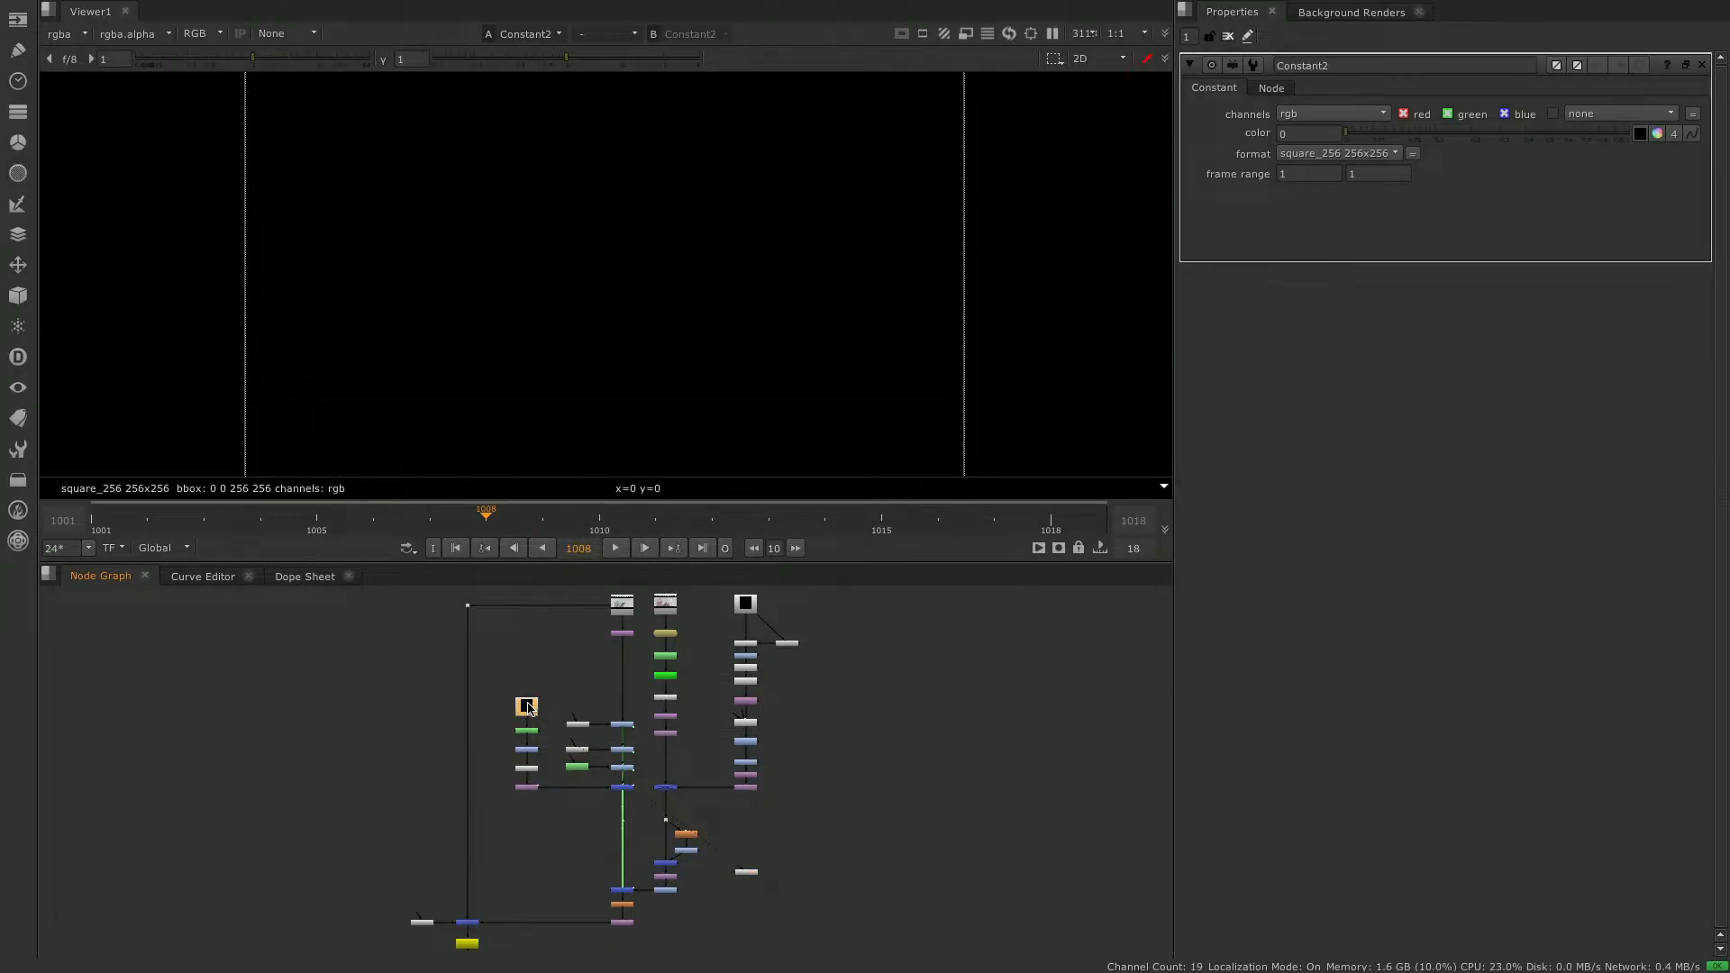
key(ctrl+1)
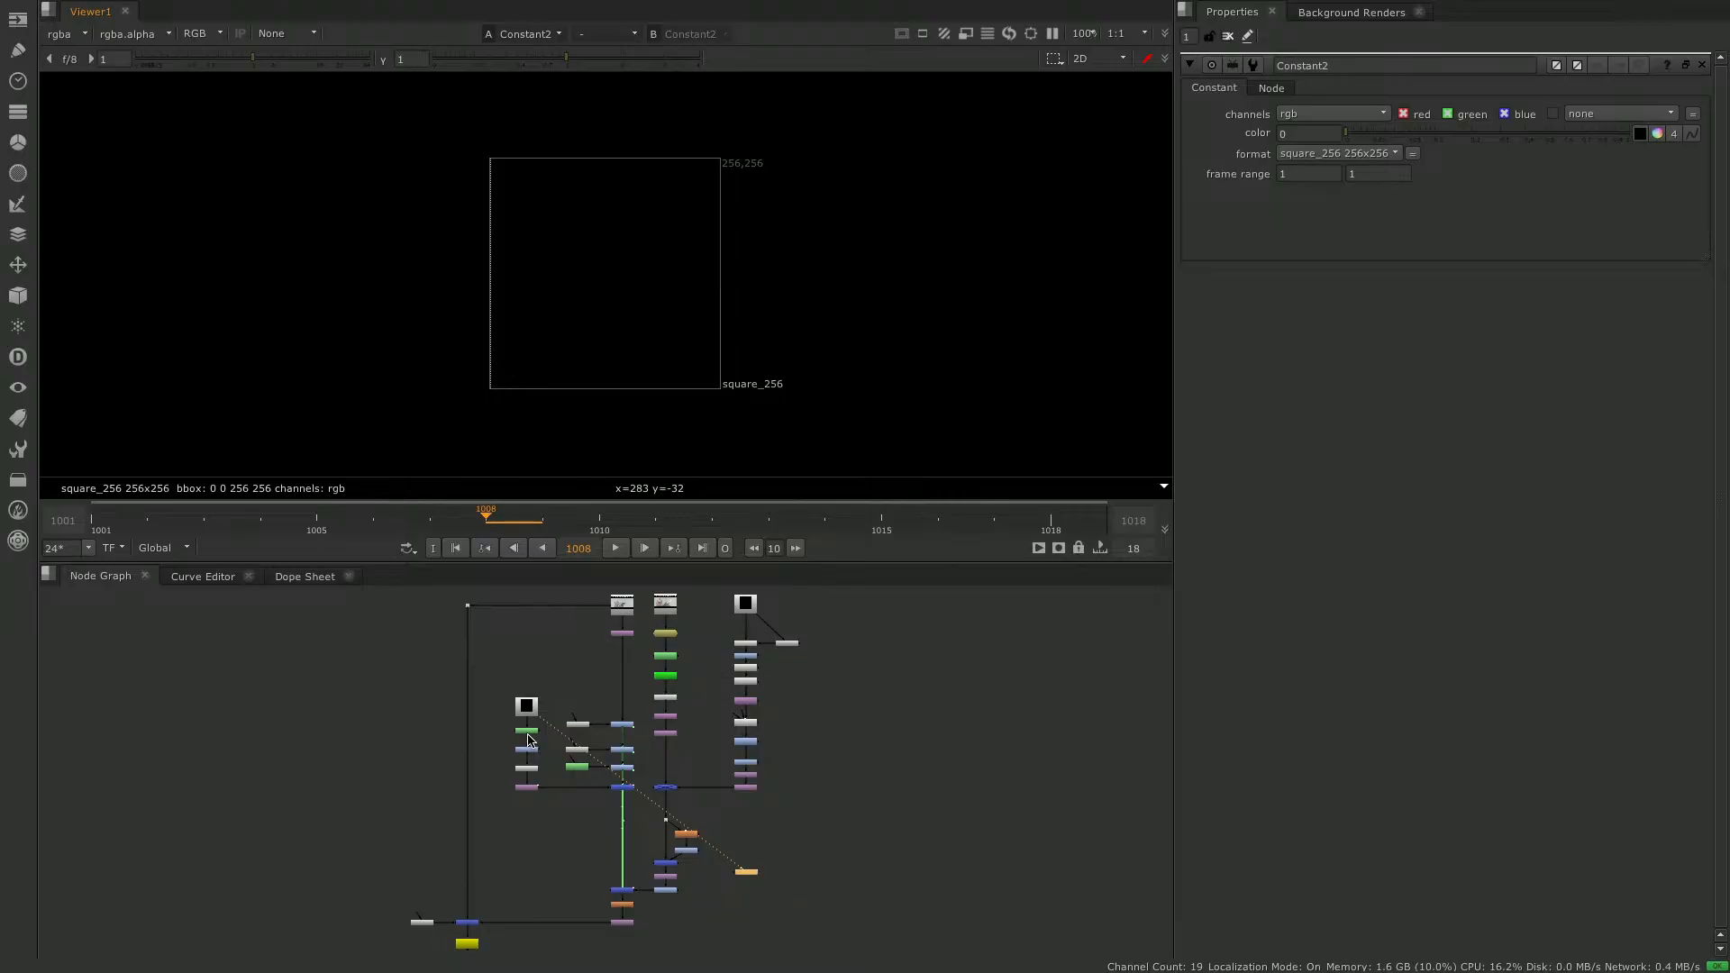
key(1)
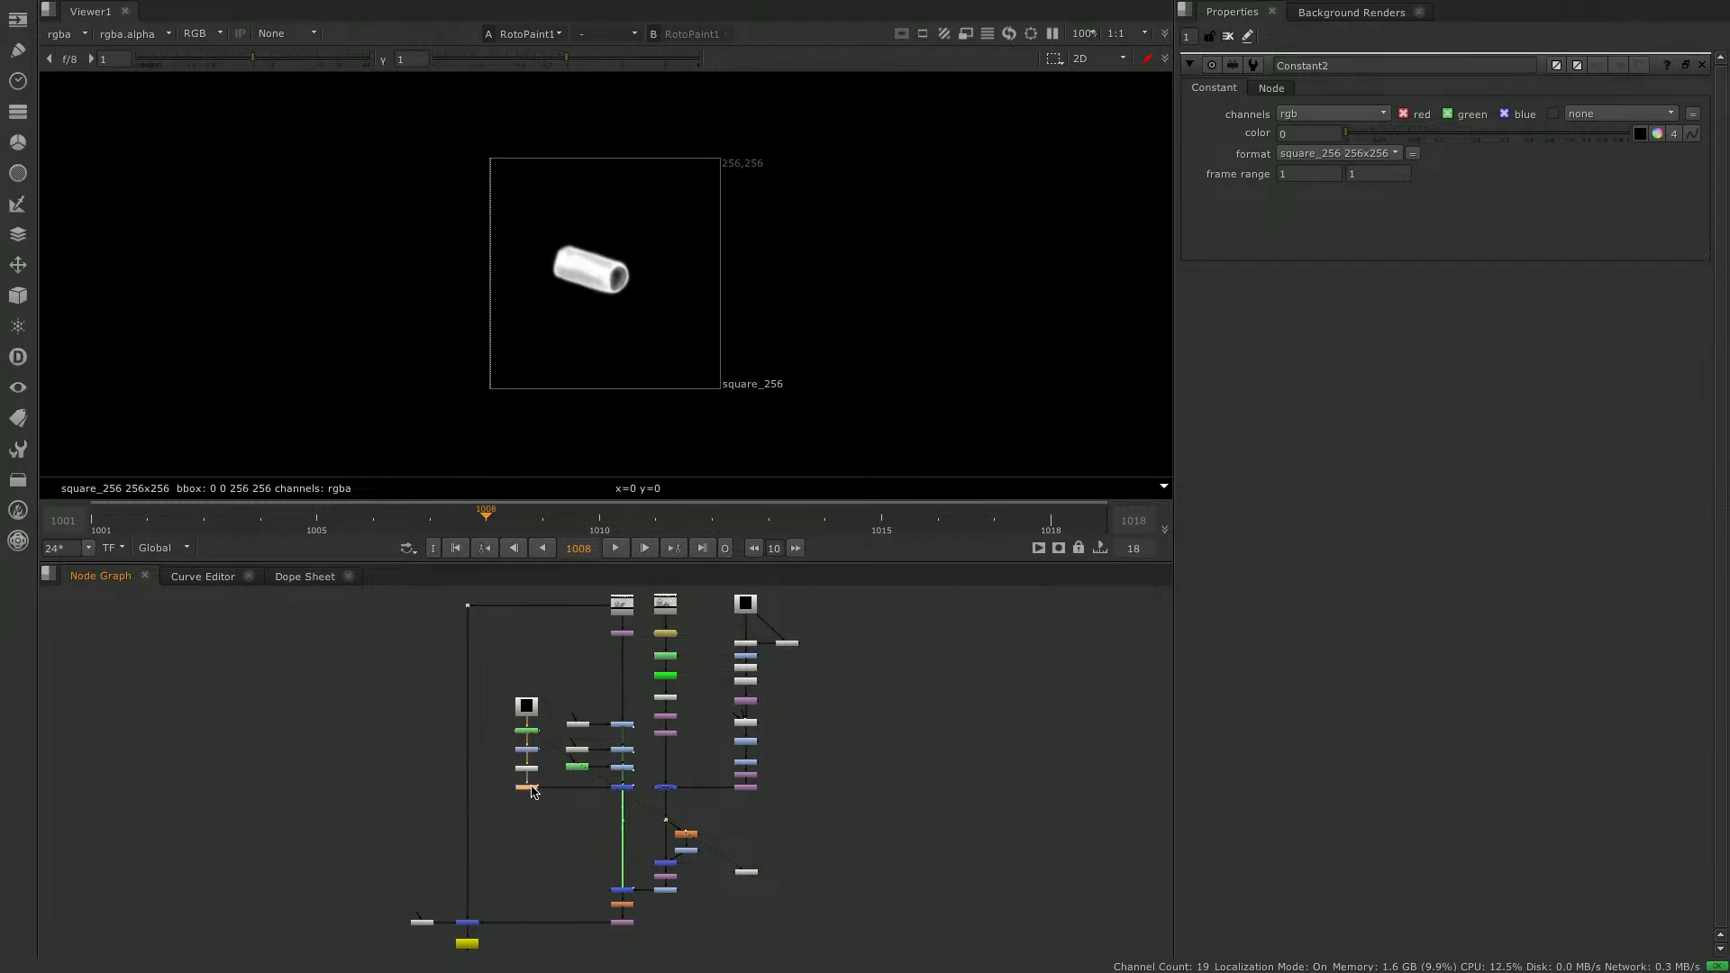
key(1)
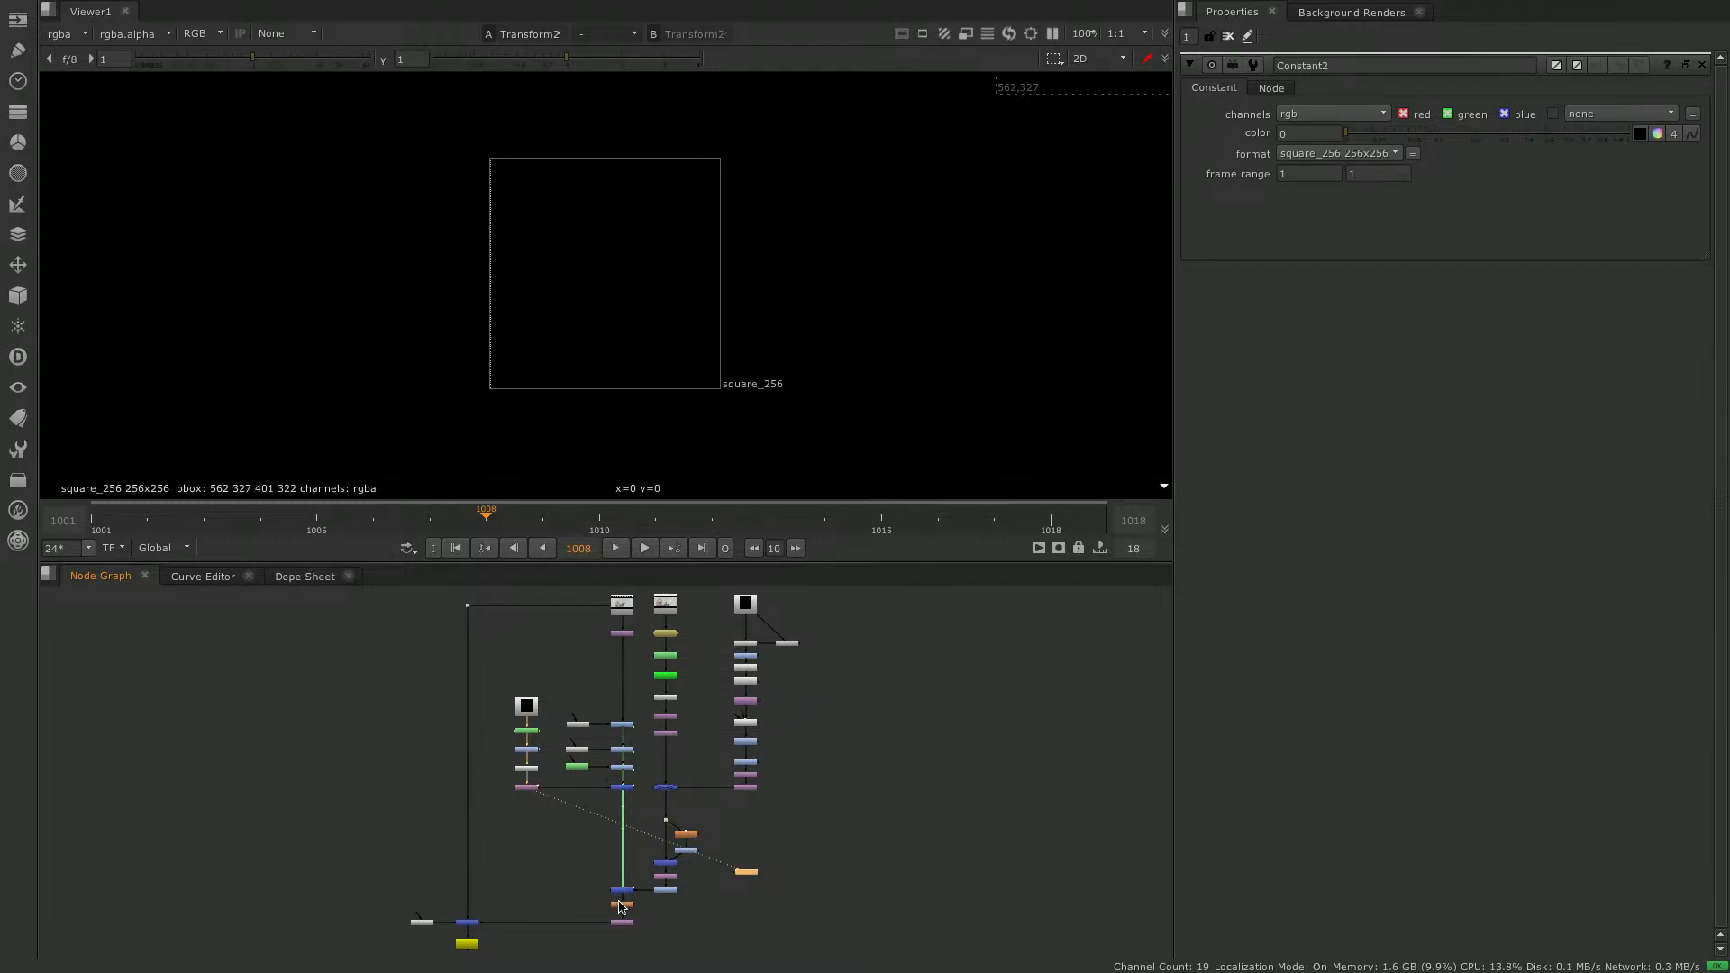
View the Write1 output fitted to the viewer, inspect Transform2's motion path and Write1's settings, and return to frame 1007.
click(467, 944)
key(1)
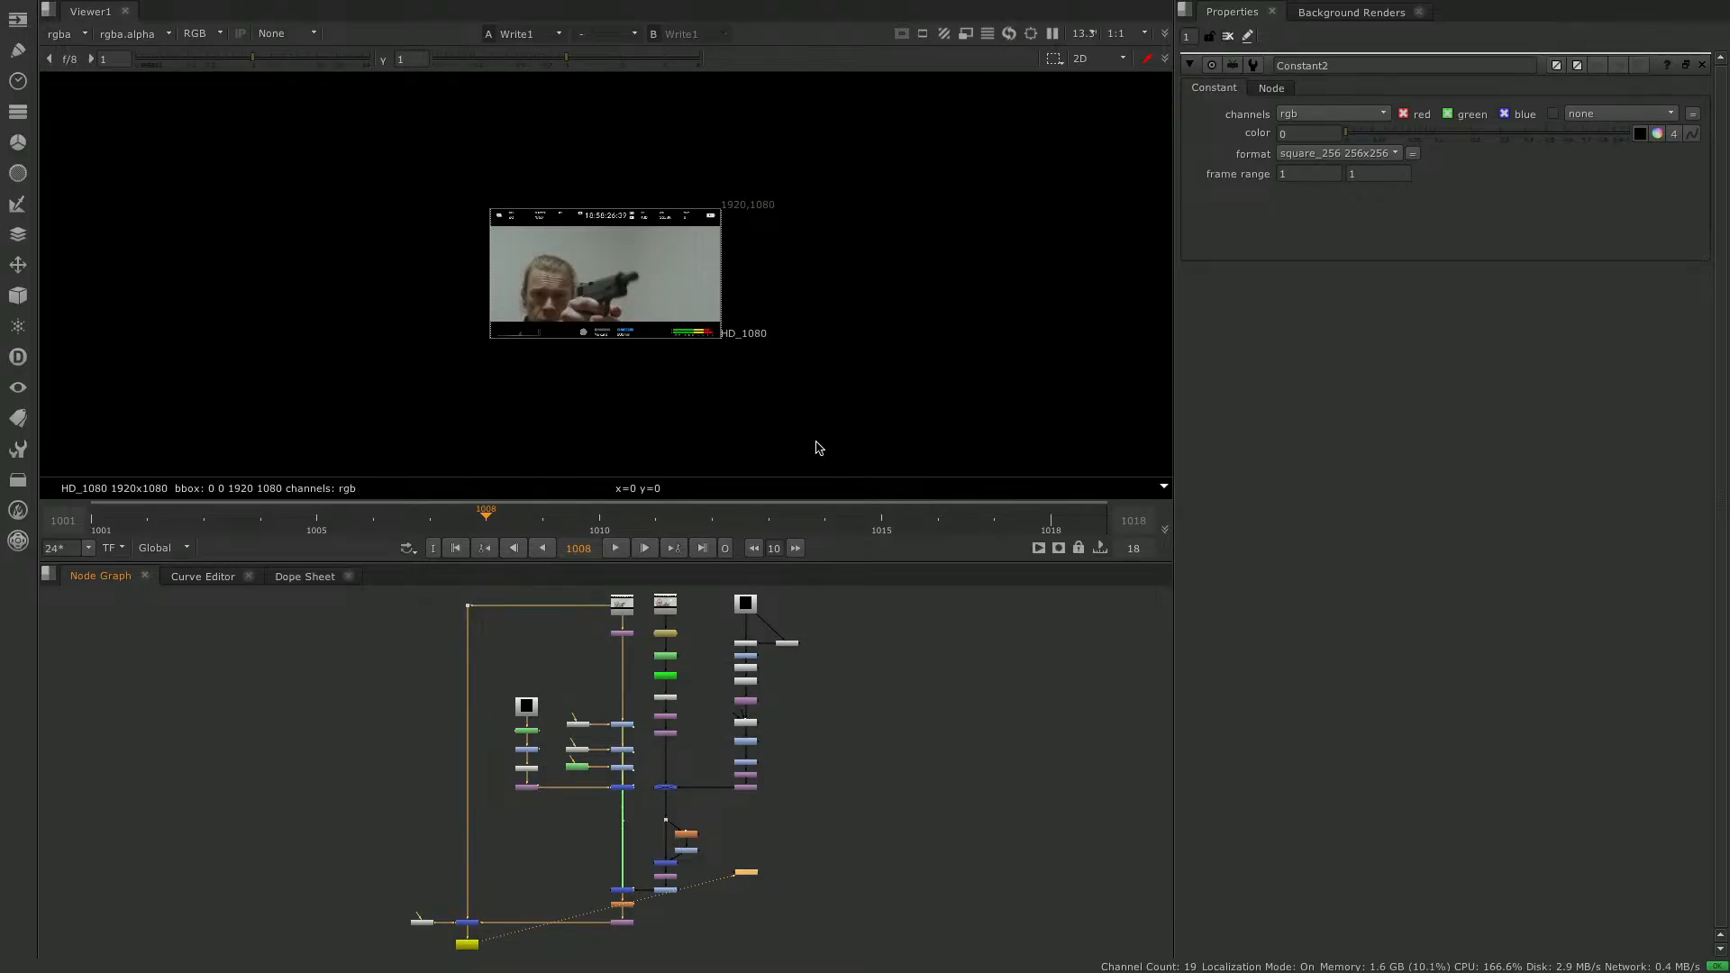
key(f)
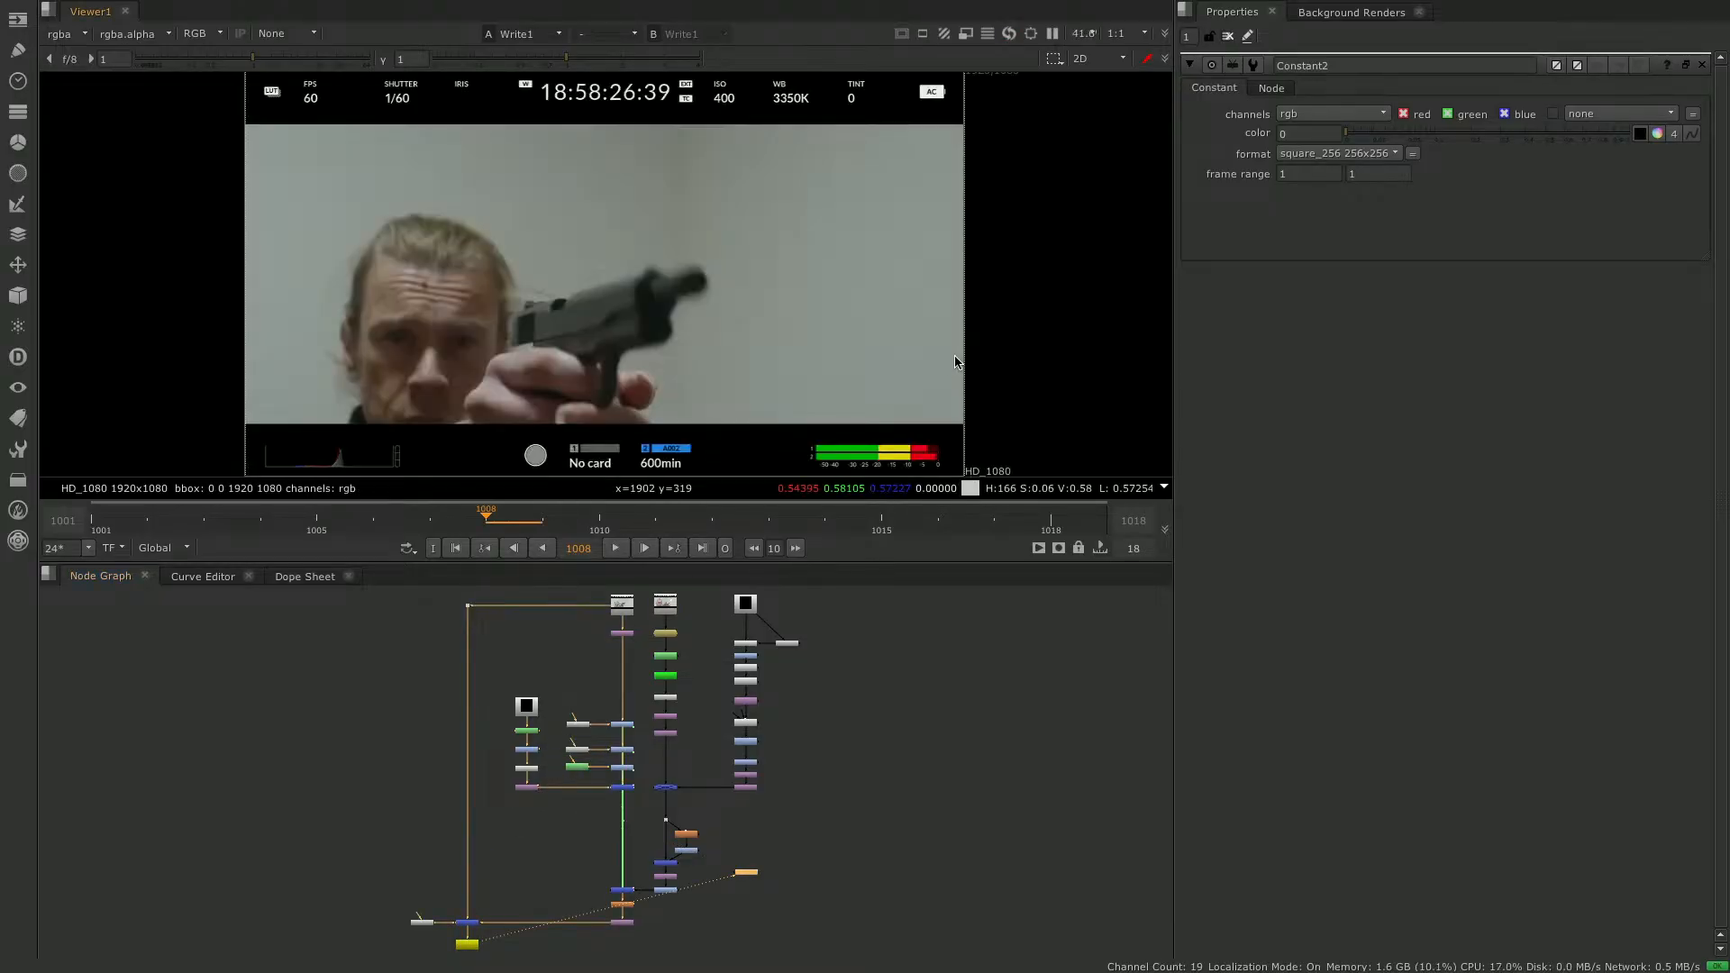
double_click(529, 789)
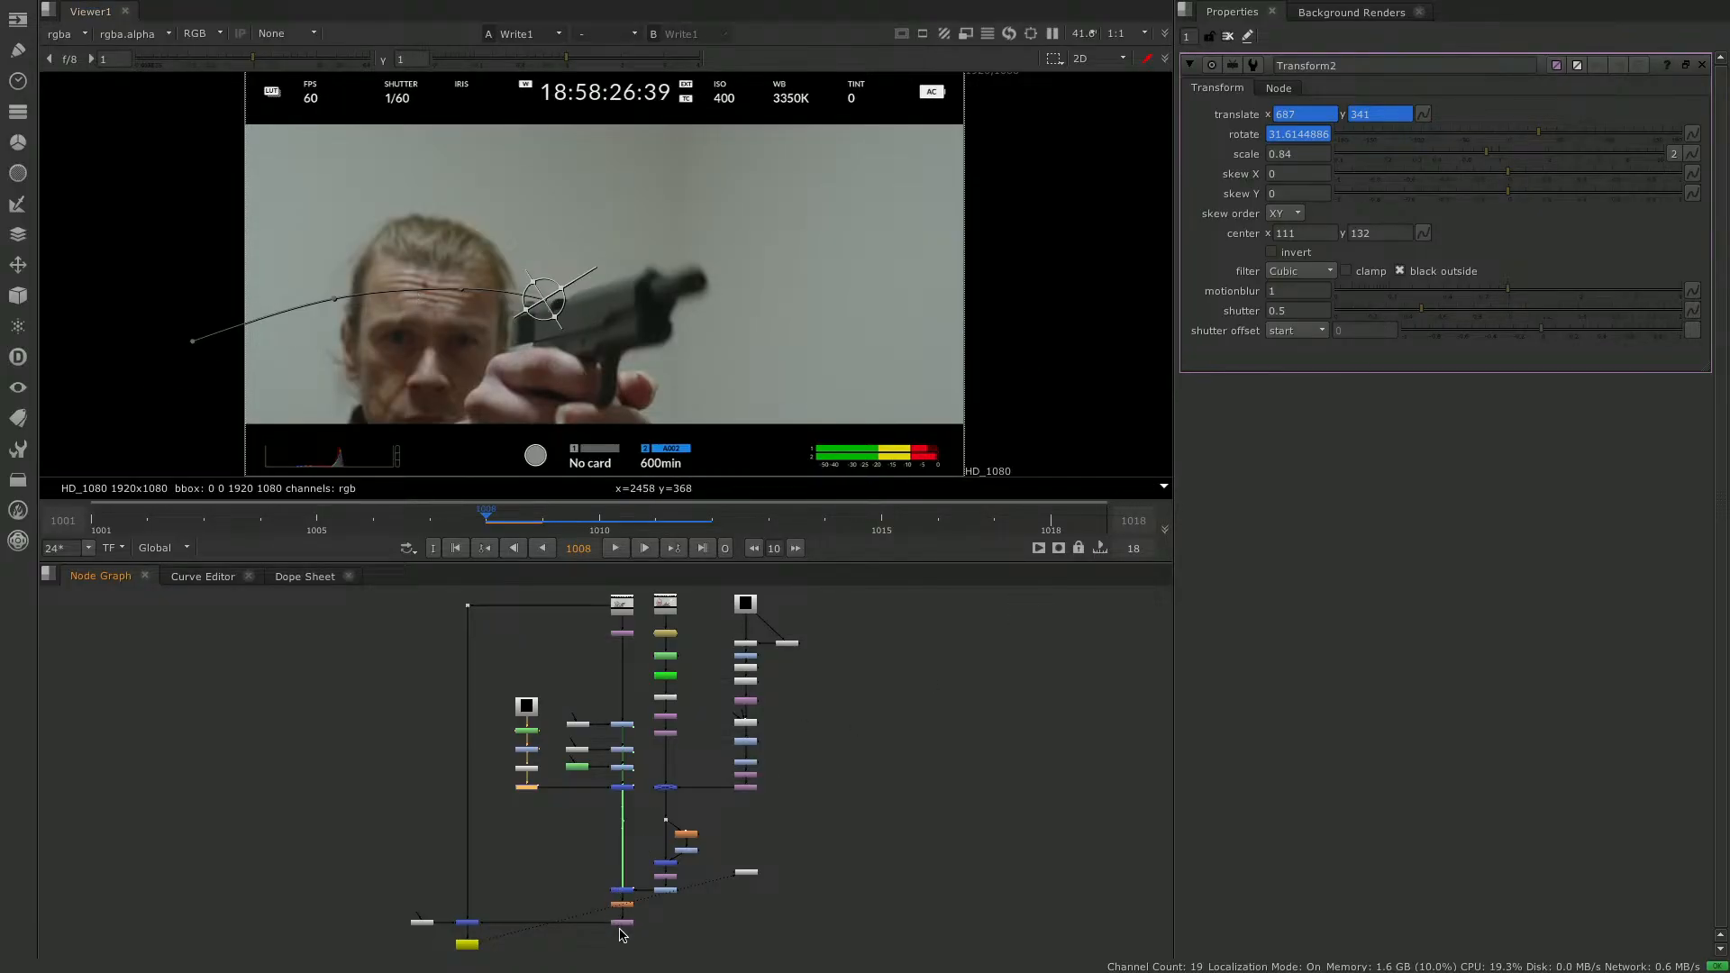
double_click(471, 946)
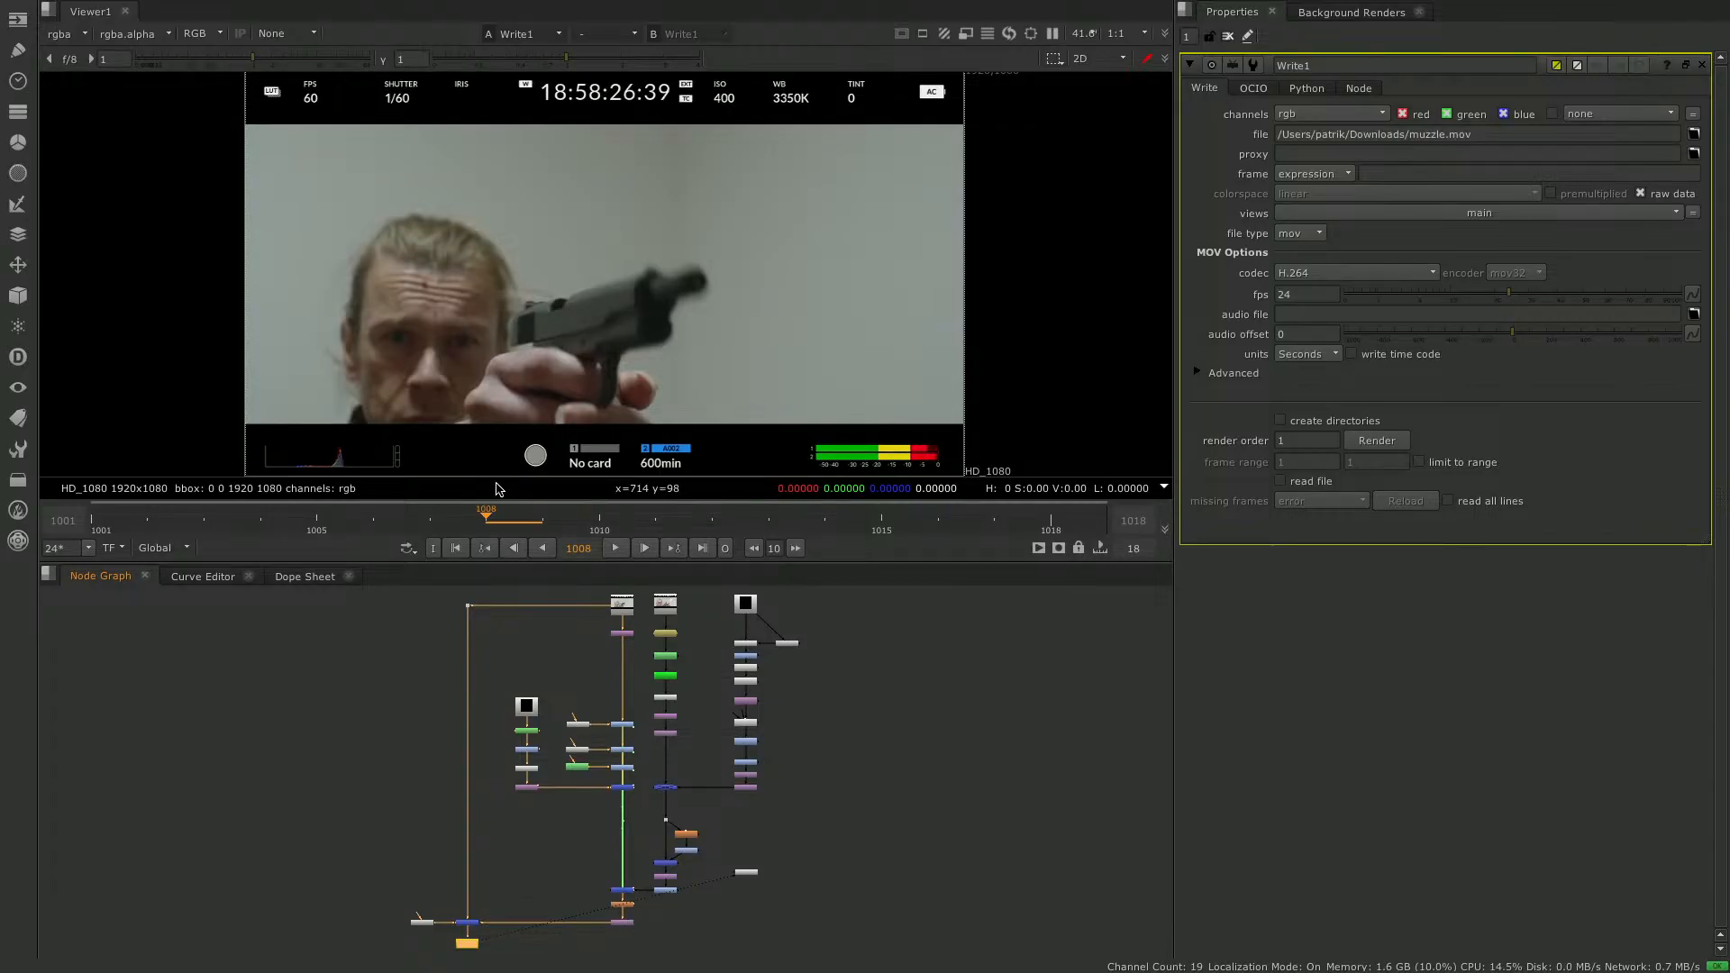
key(Left)
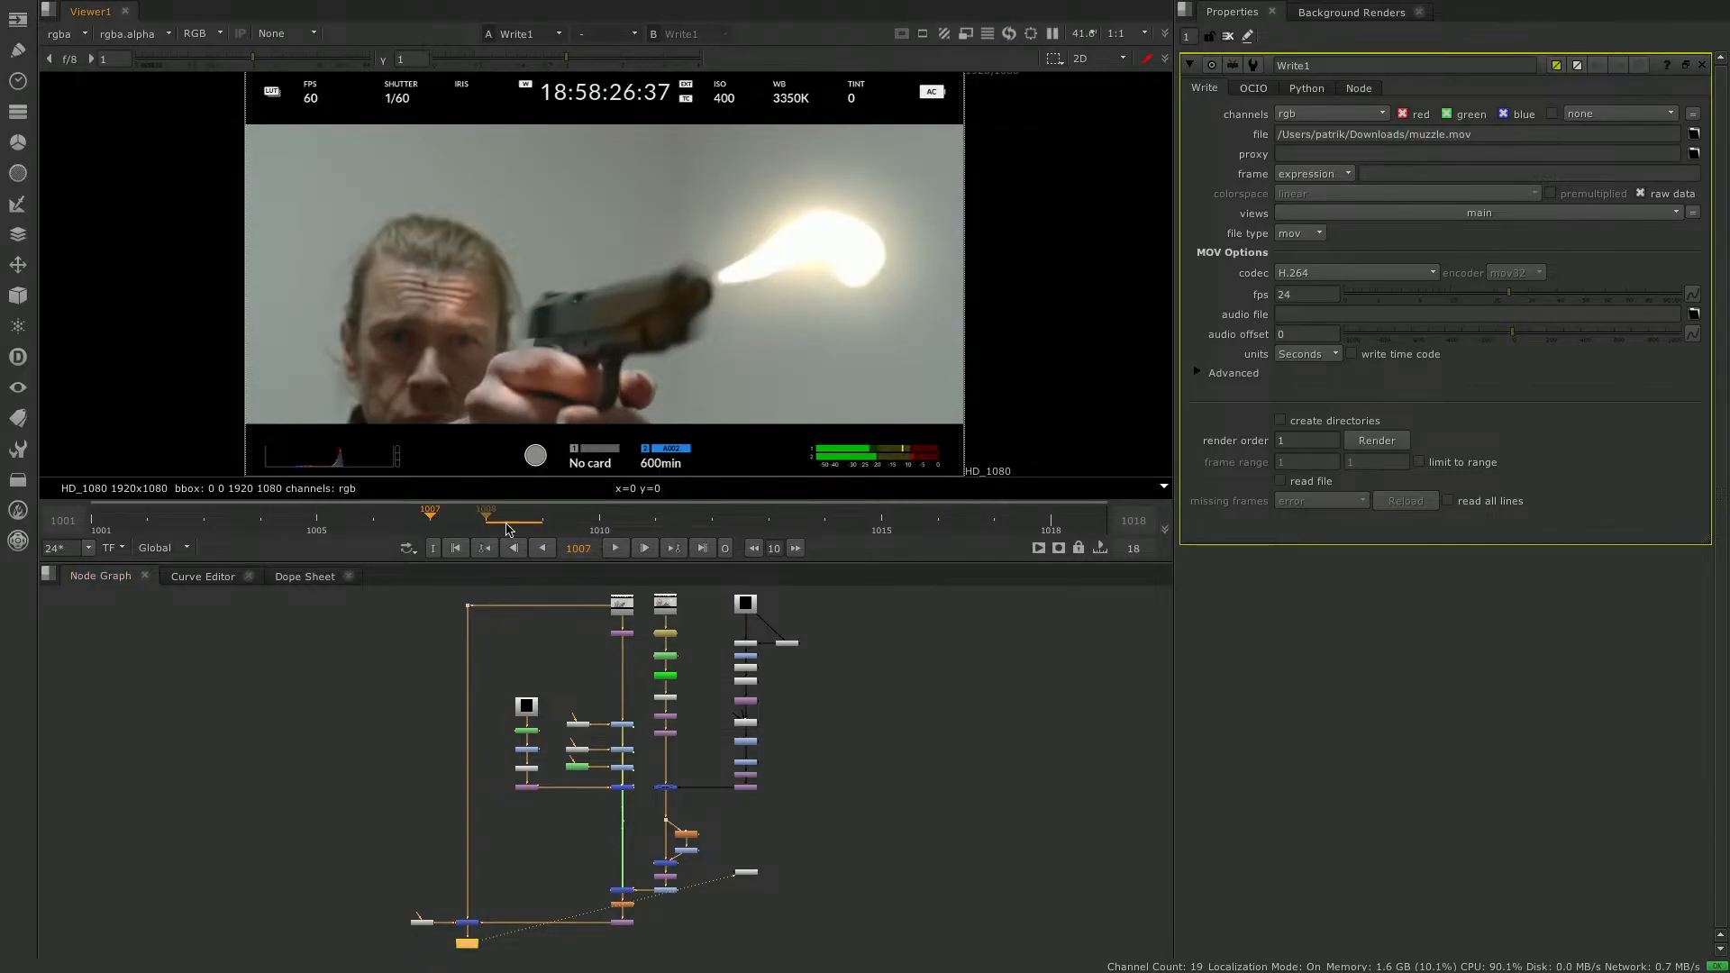
View the explosion branch at its Noise1 source and at its final Reformat2 output.
click(747, 647)
key(1)
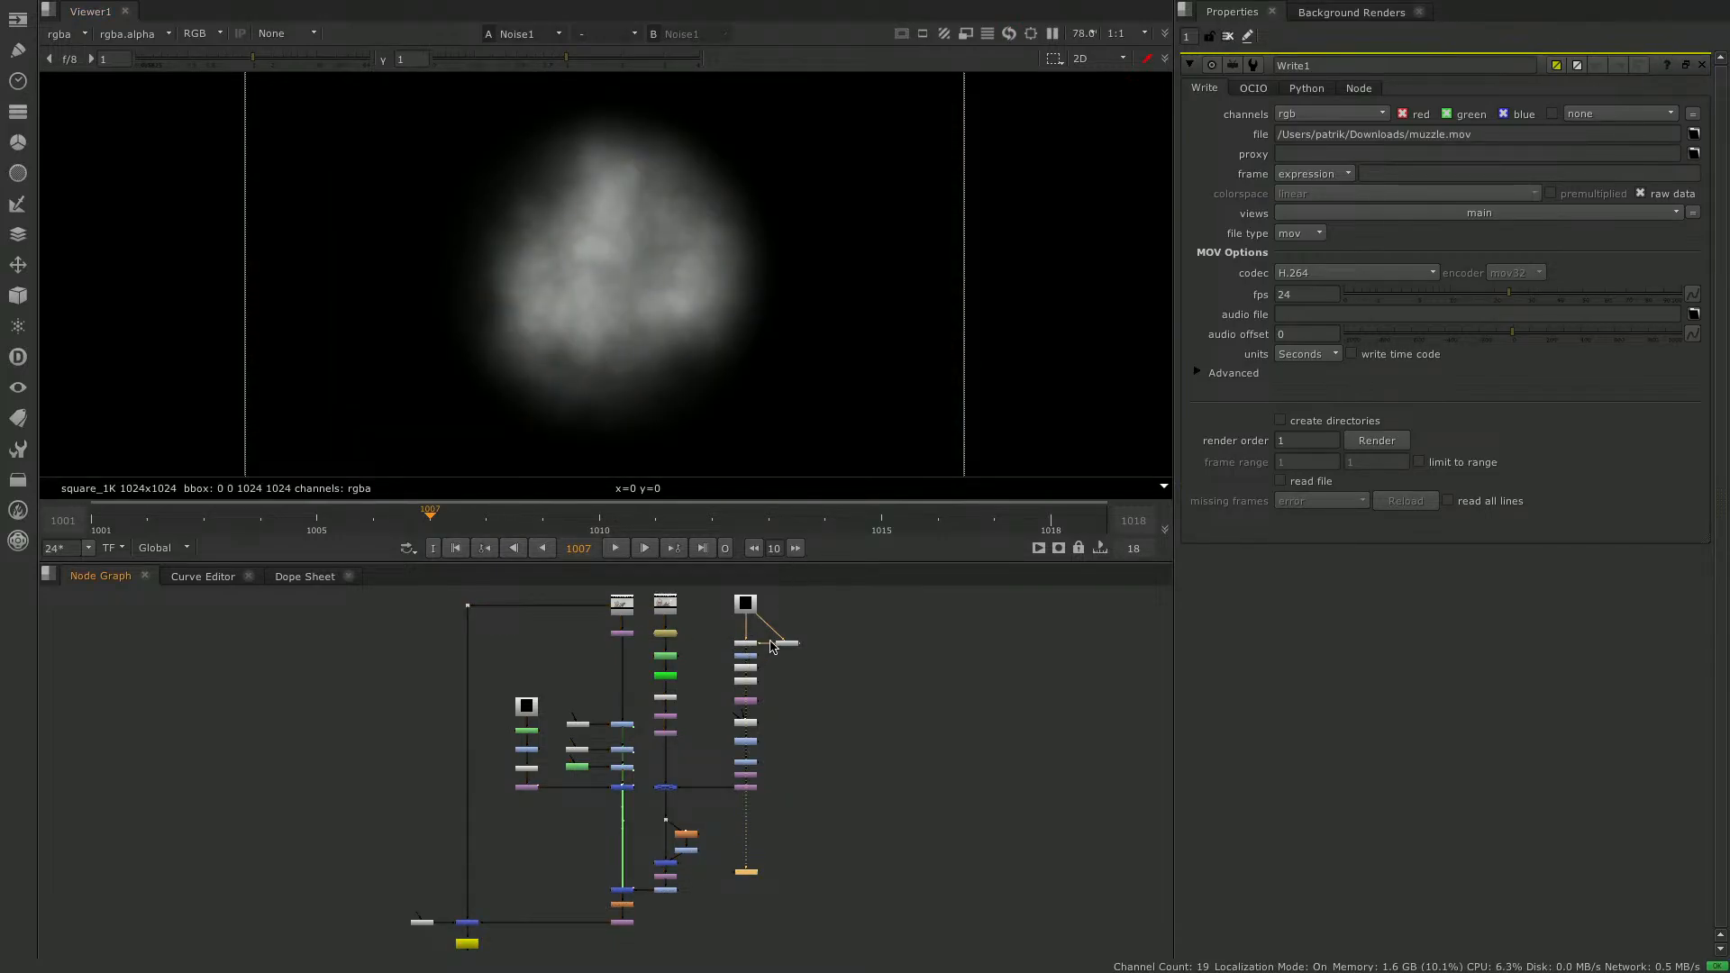
click(750, 649)
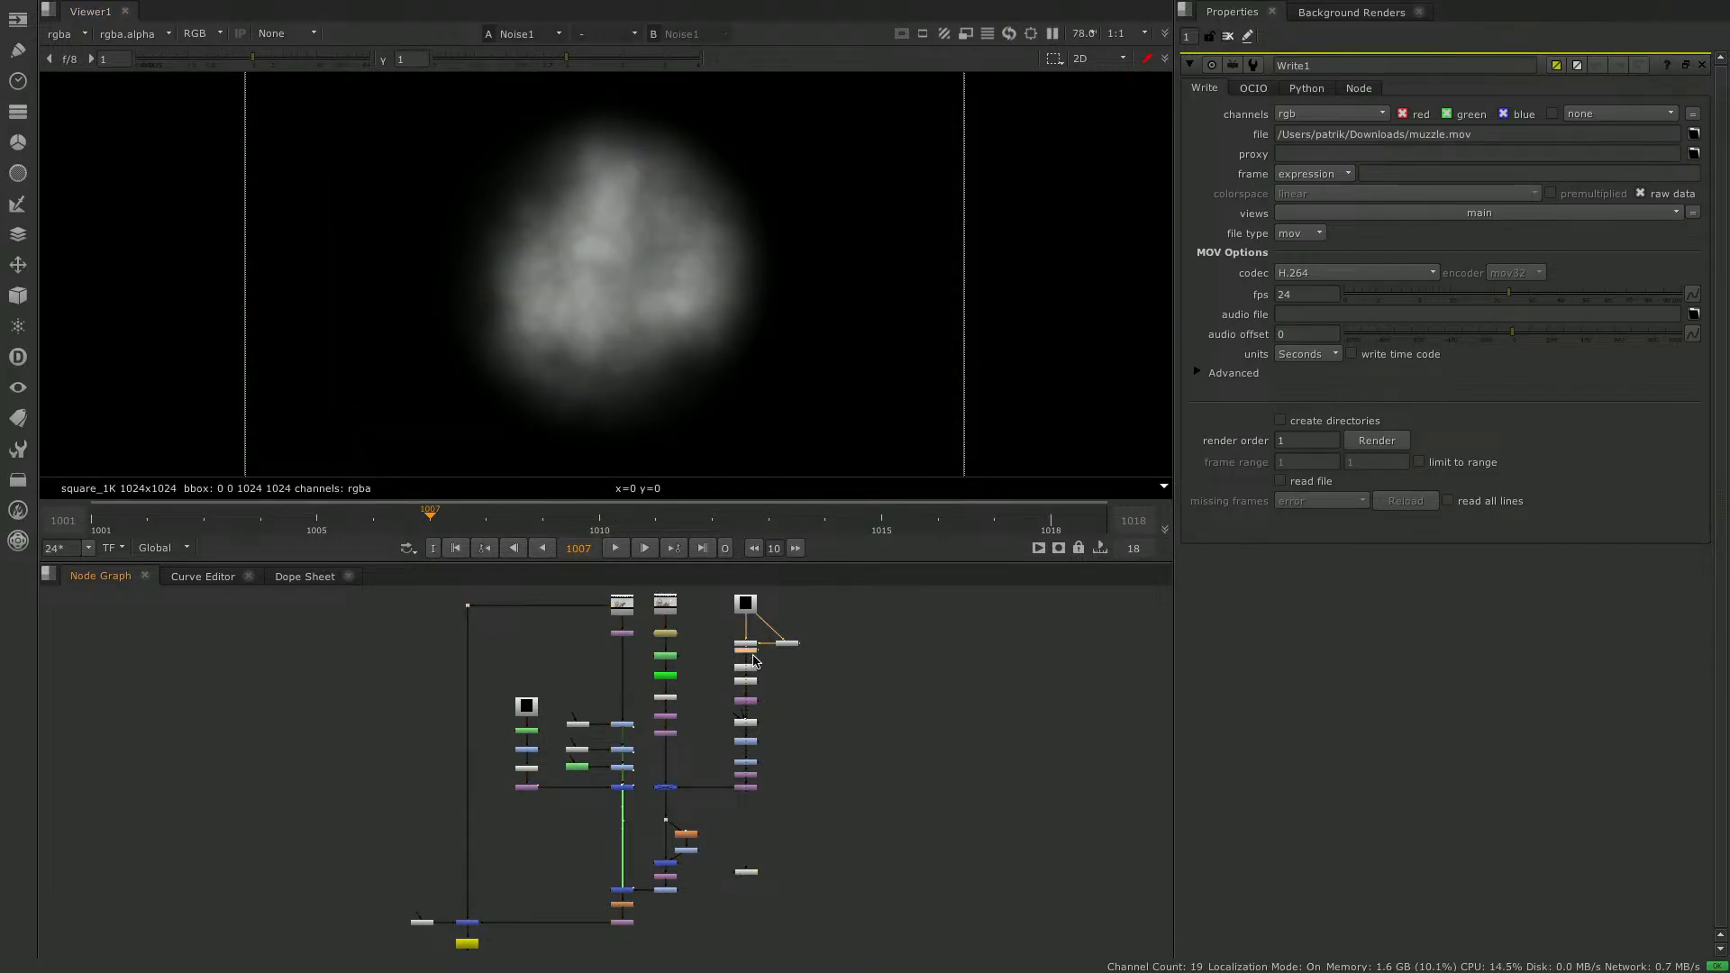
click(747, 789)
key(1)
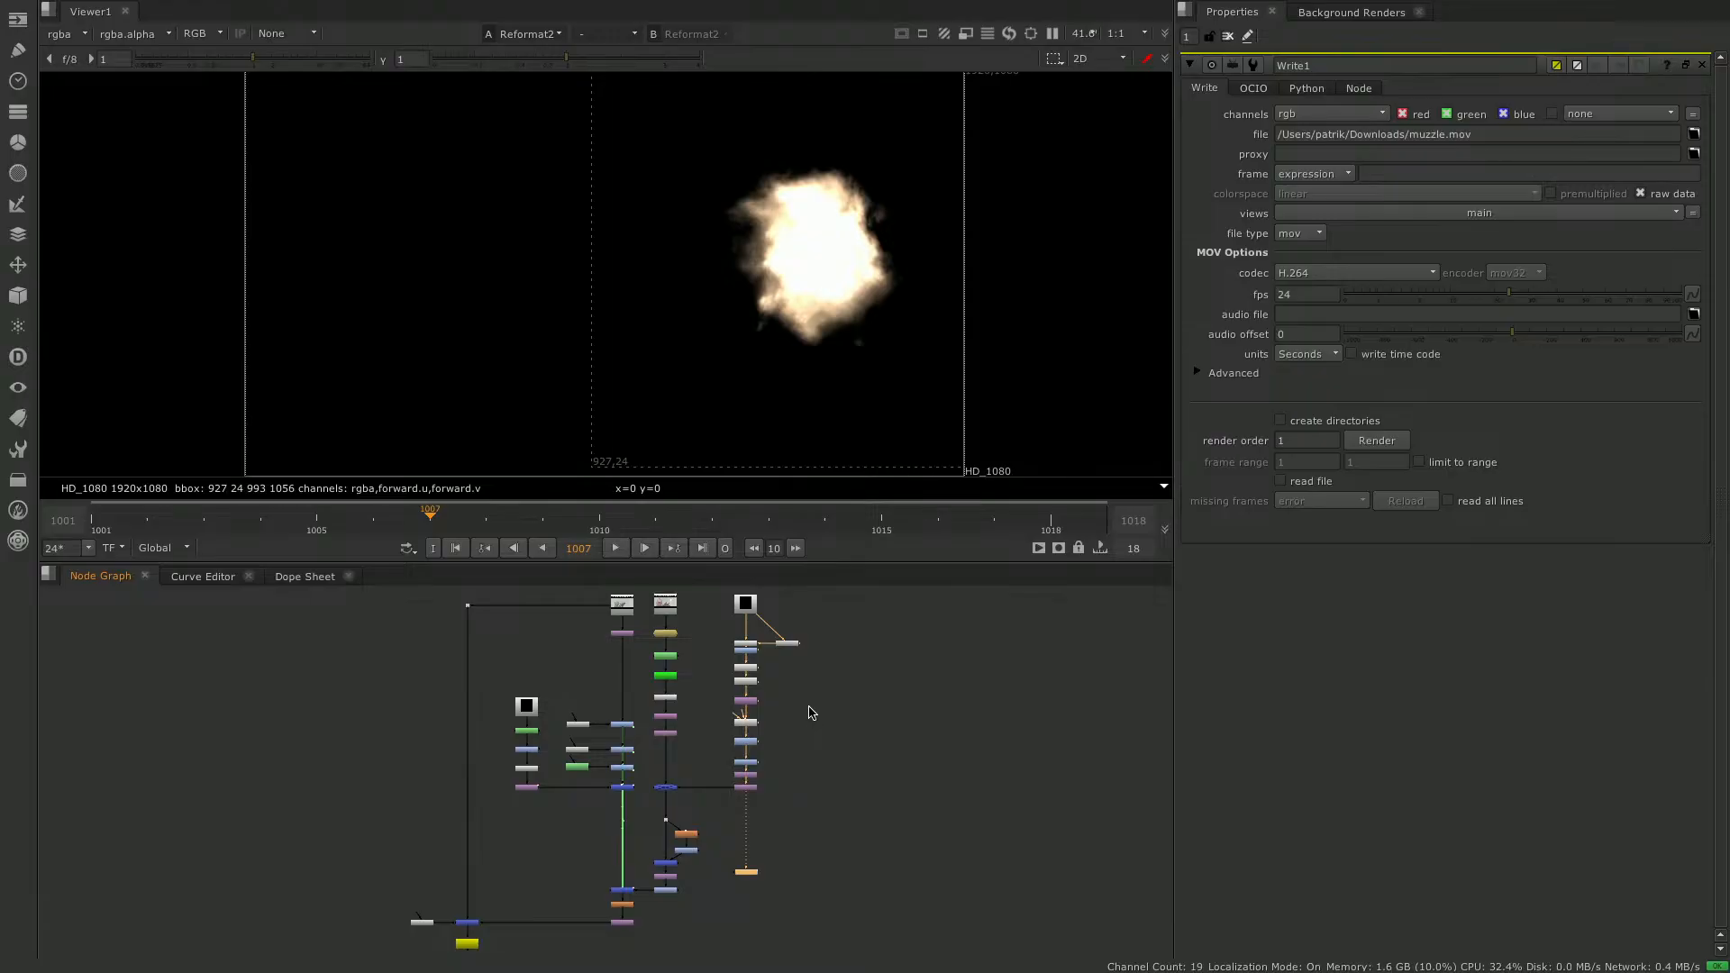
Open the settings of Noise2 and Noise3 in the explosion branch and view each node's output.
scroll(808, 712, up, 5)
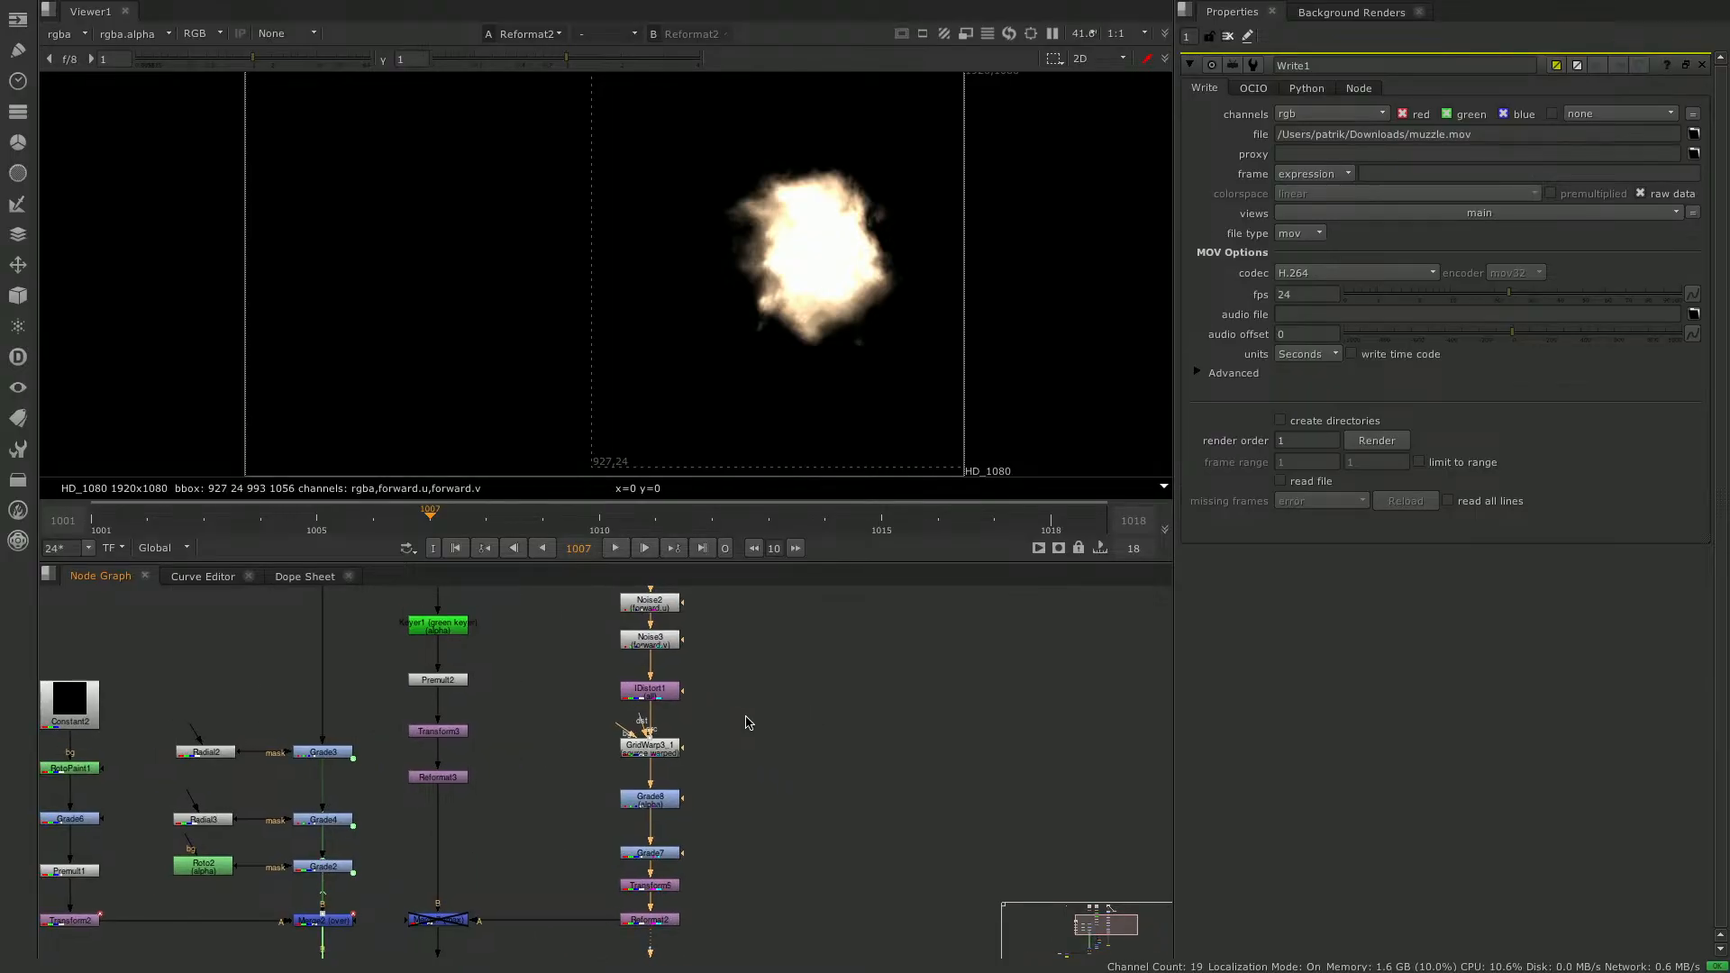
middle_drag(746, 722, 829, 735)
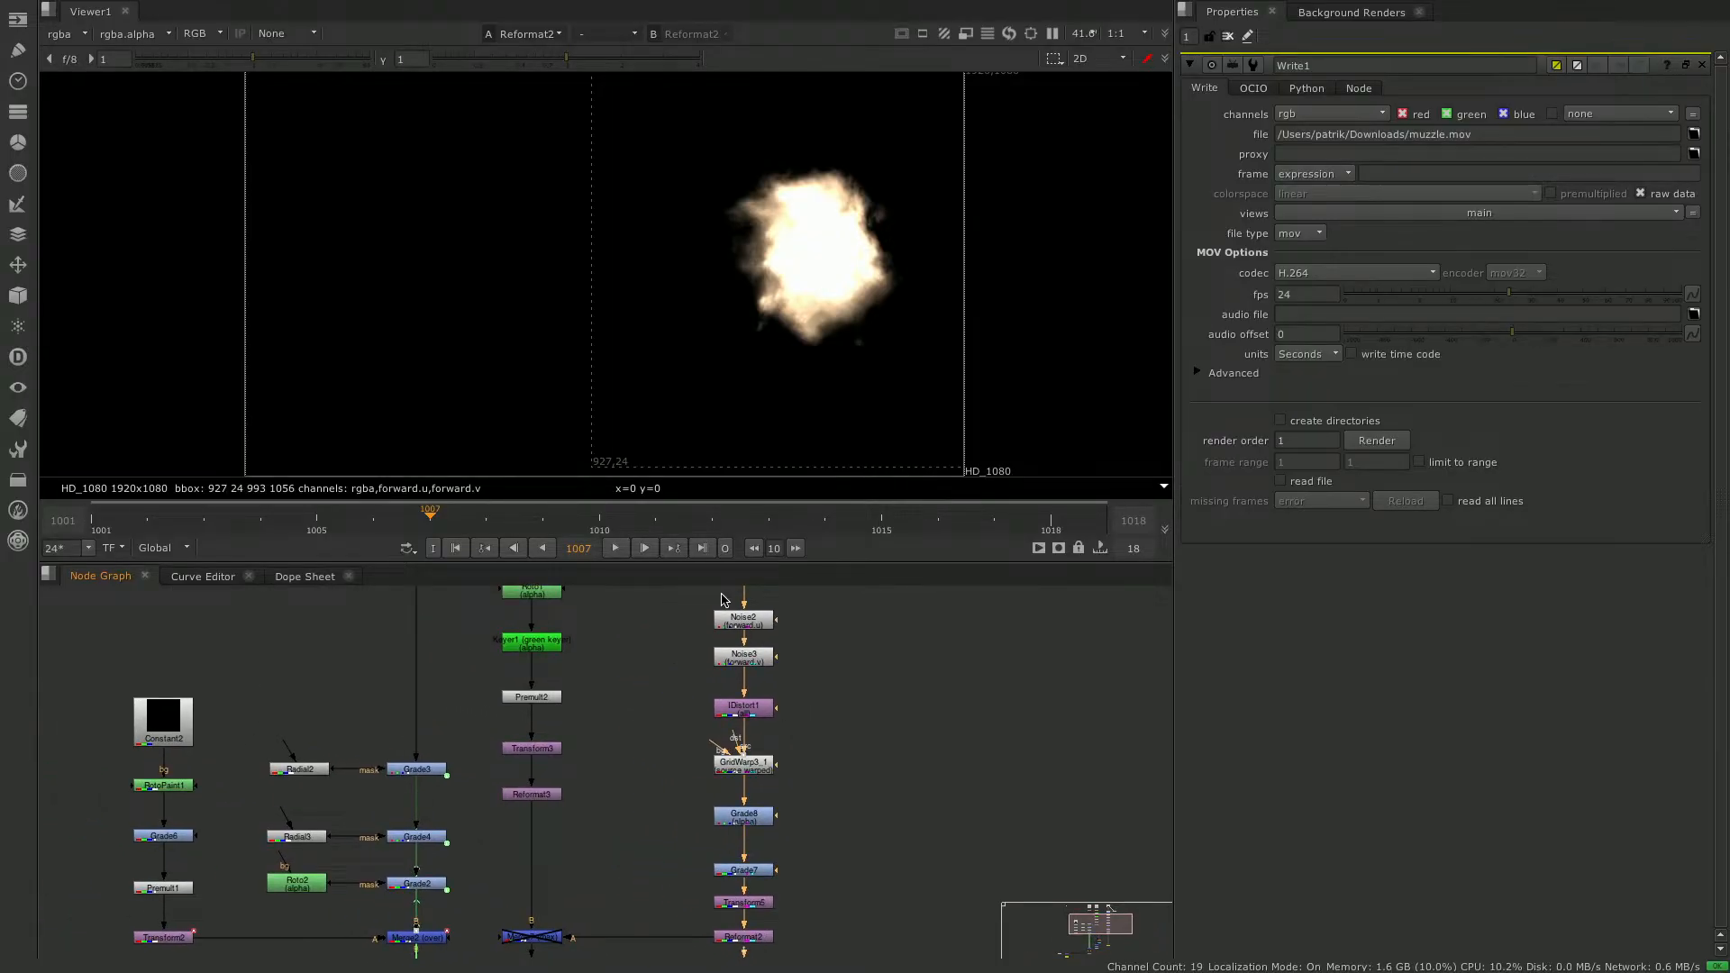
key(f)
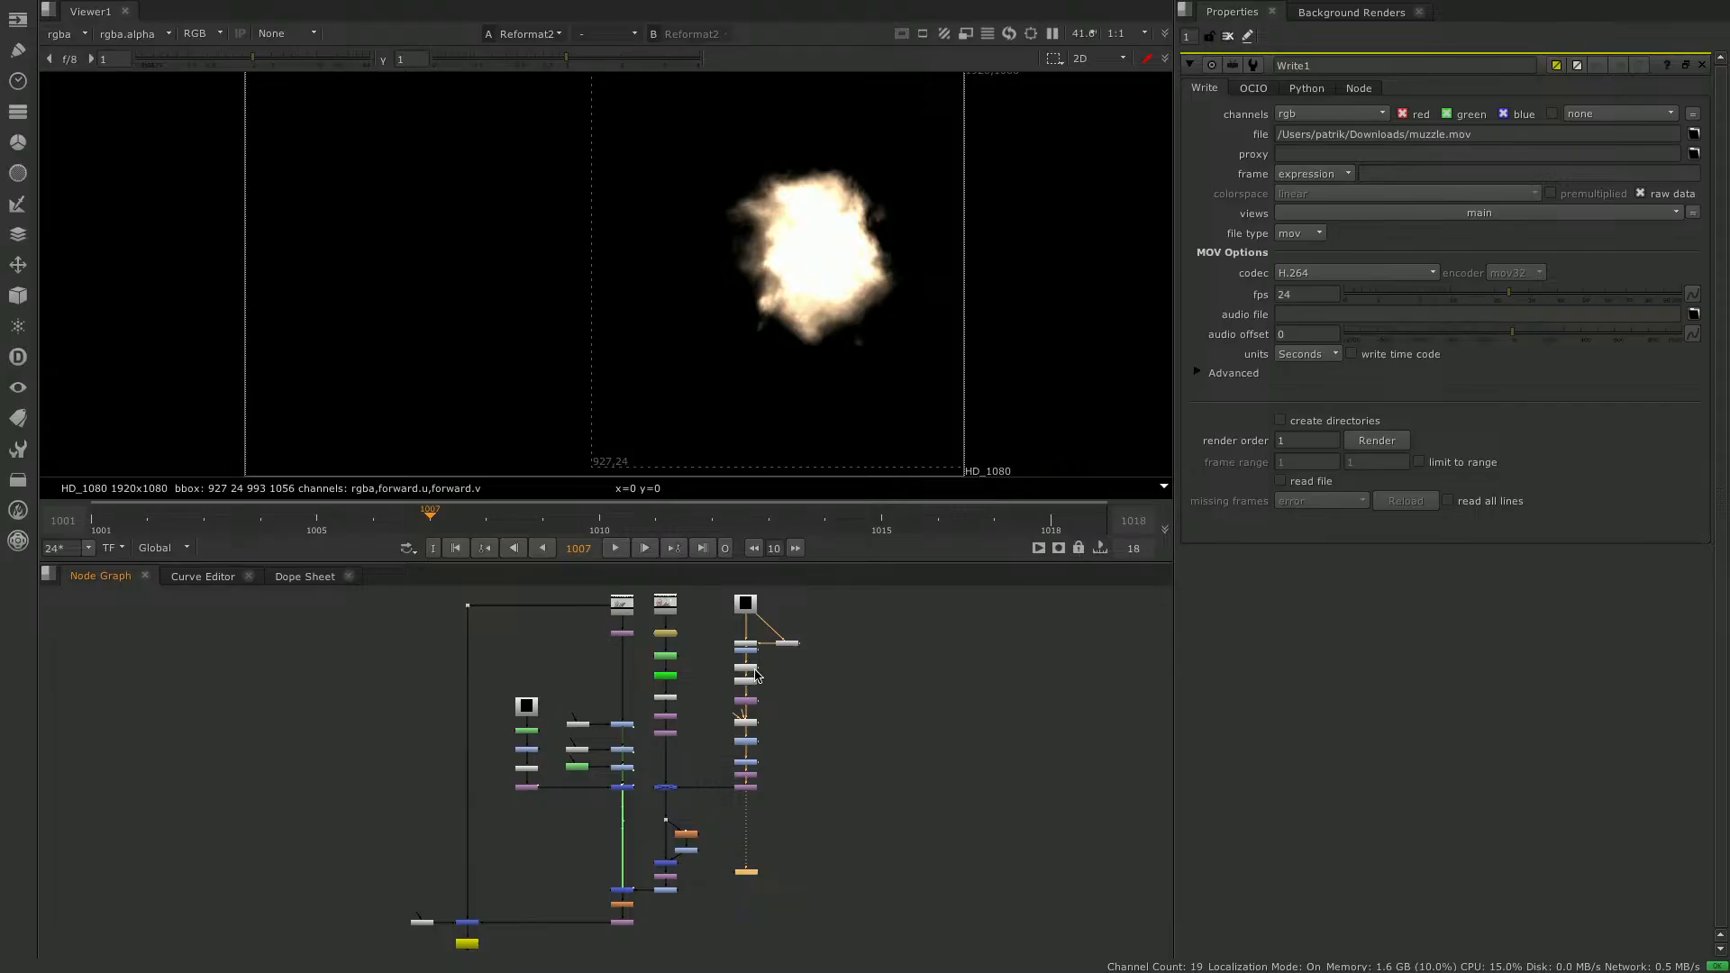
scroll(747, 681, up, 5)
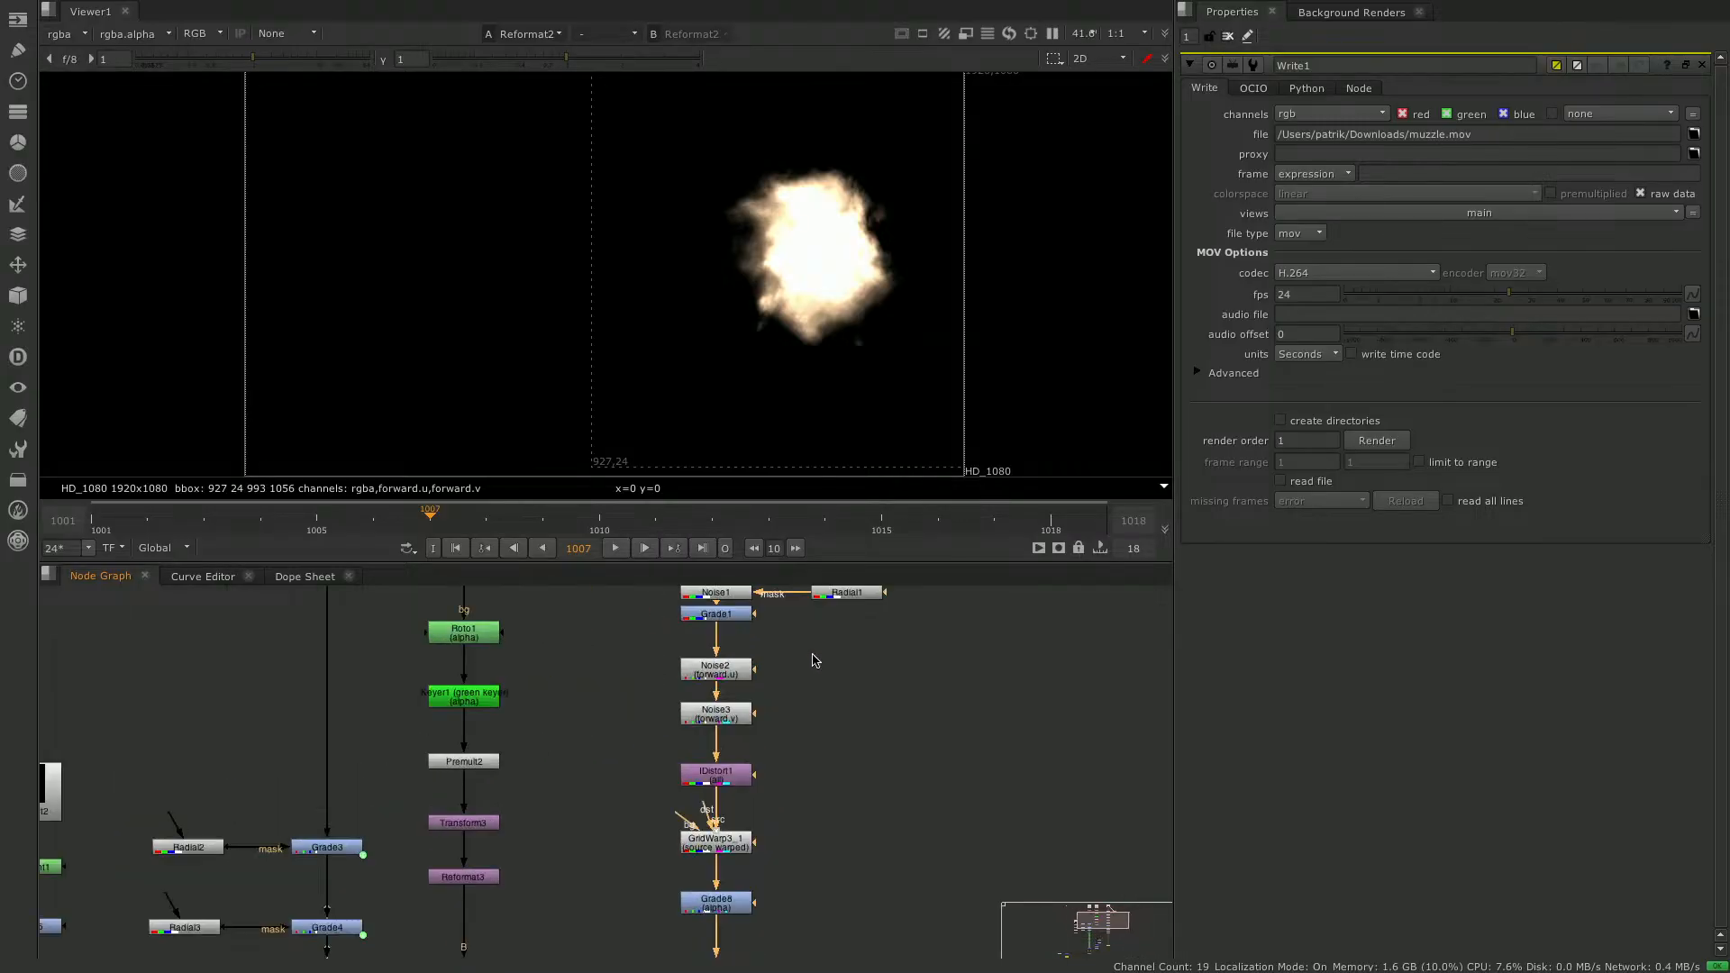
scroll(833, 737, up, 2)
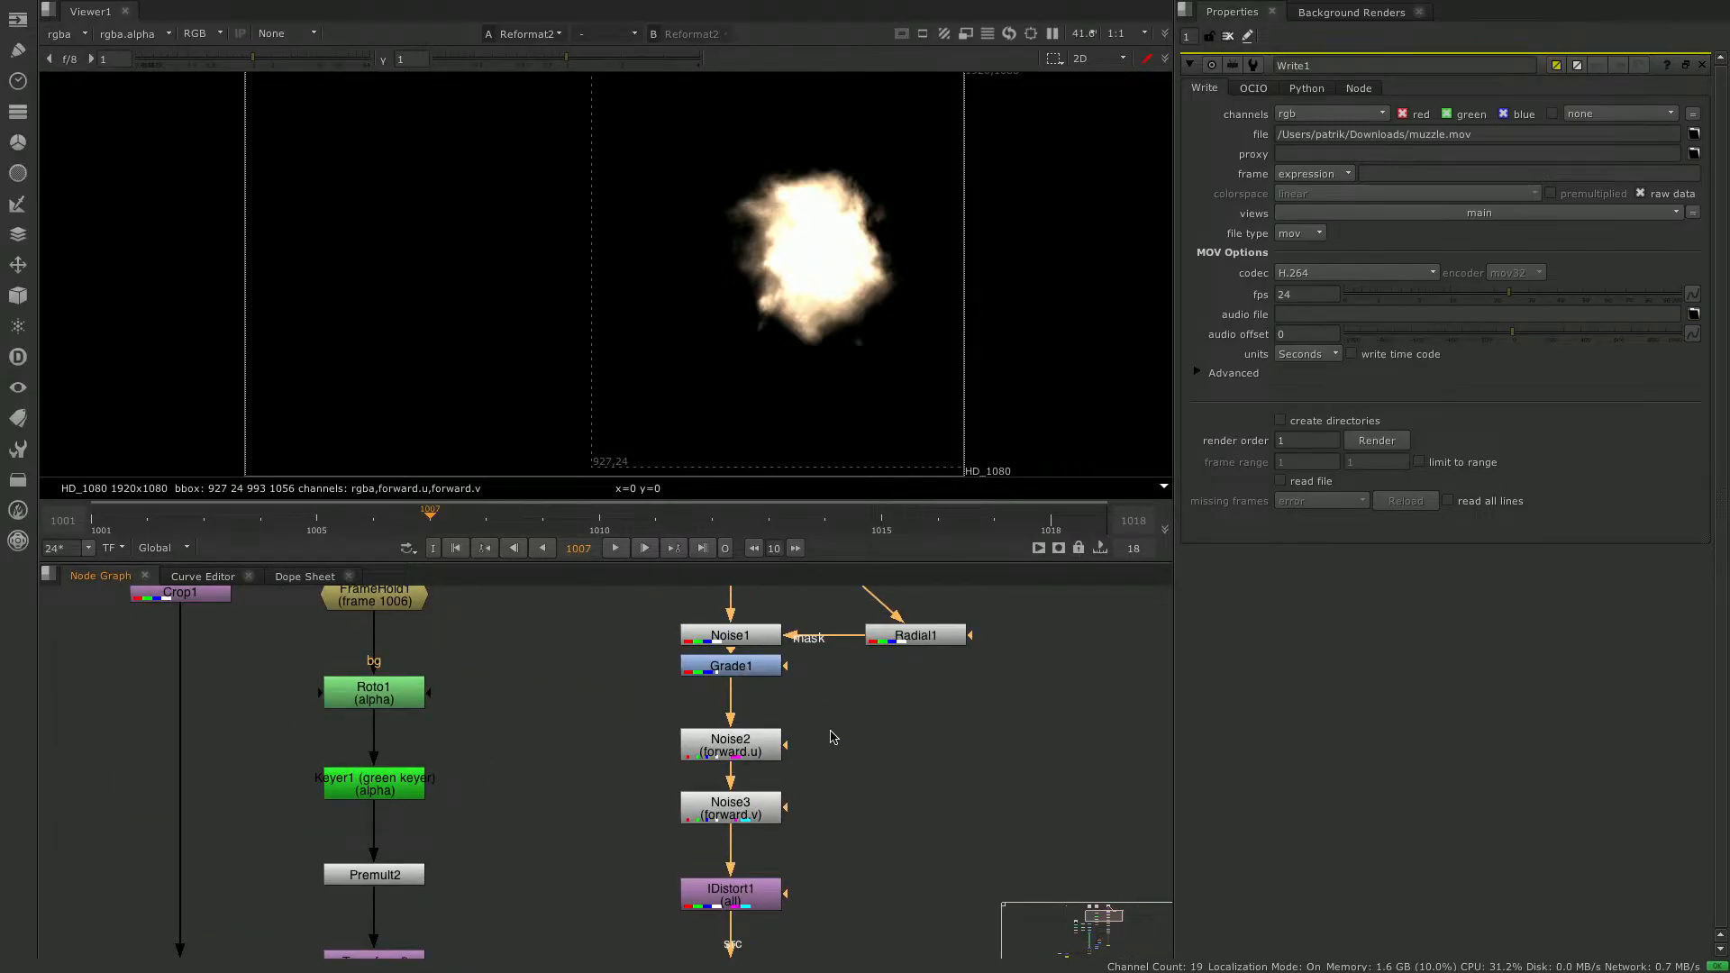
click(762, 755)
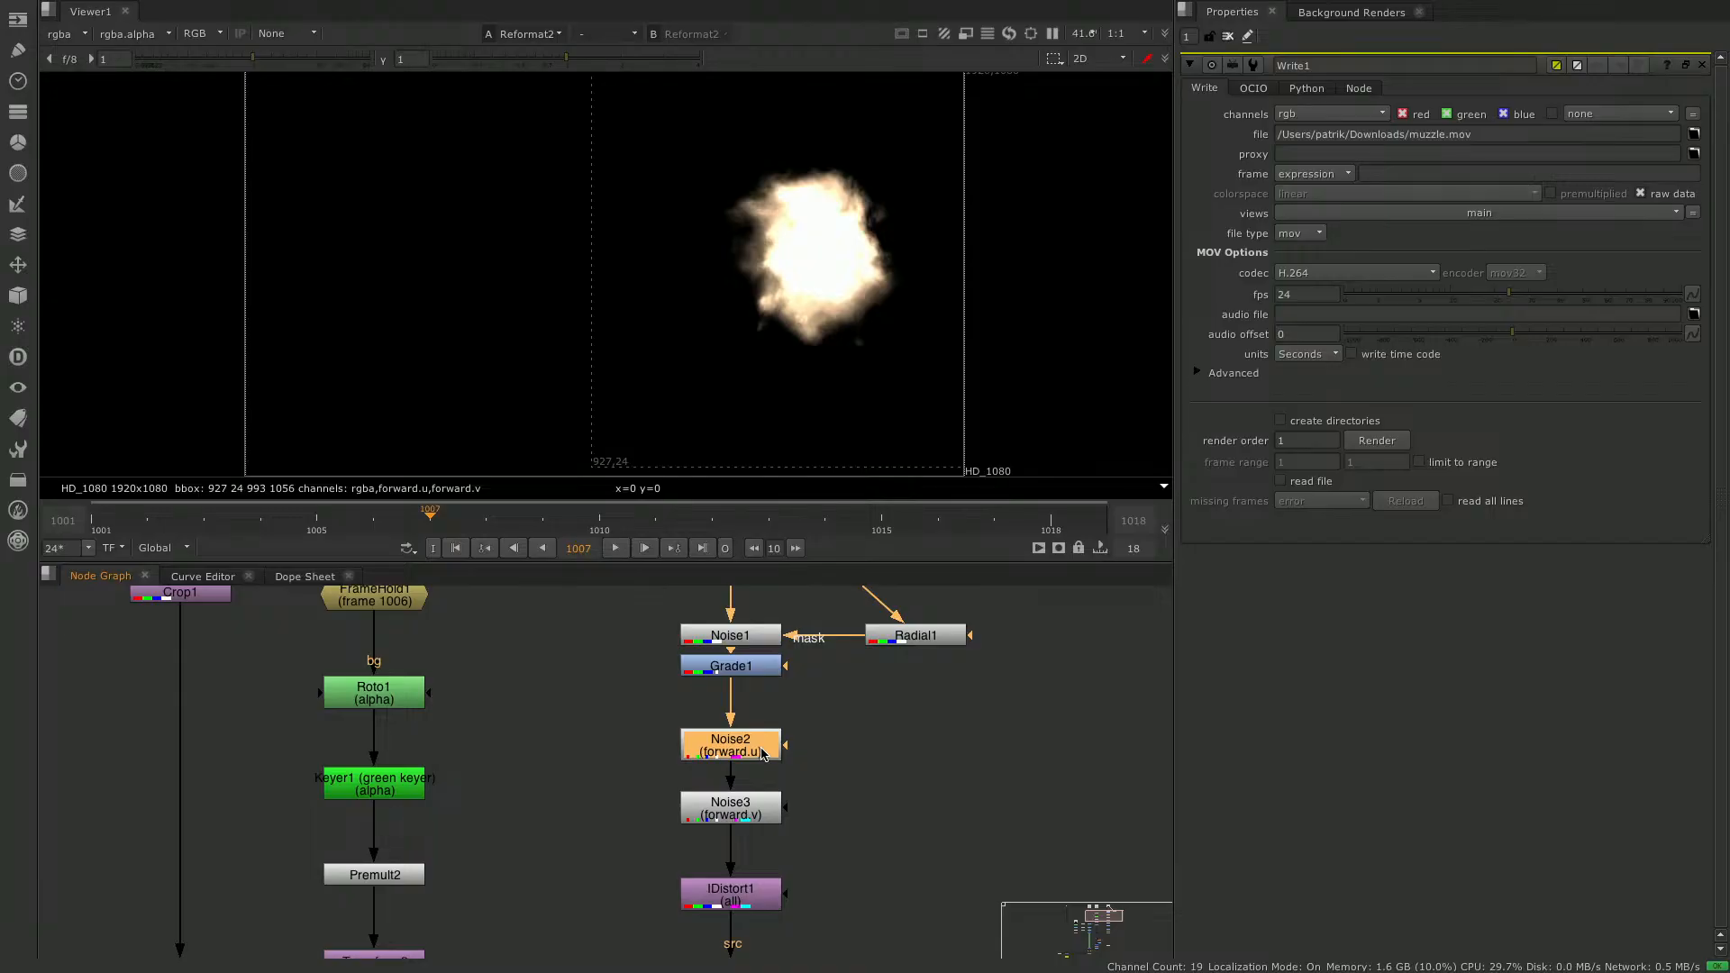
double_click(761, 754)
key(1)
double_click(753, 812)
key(1)
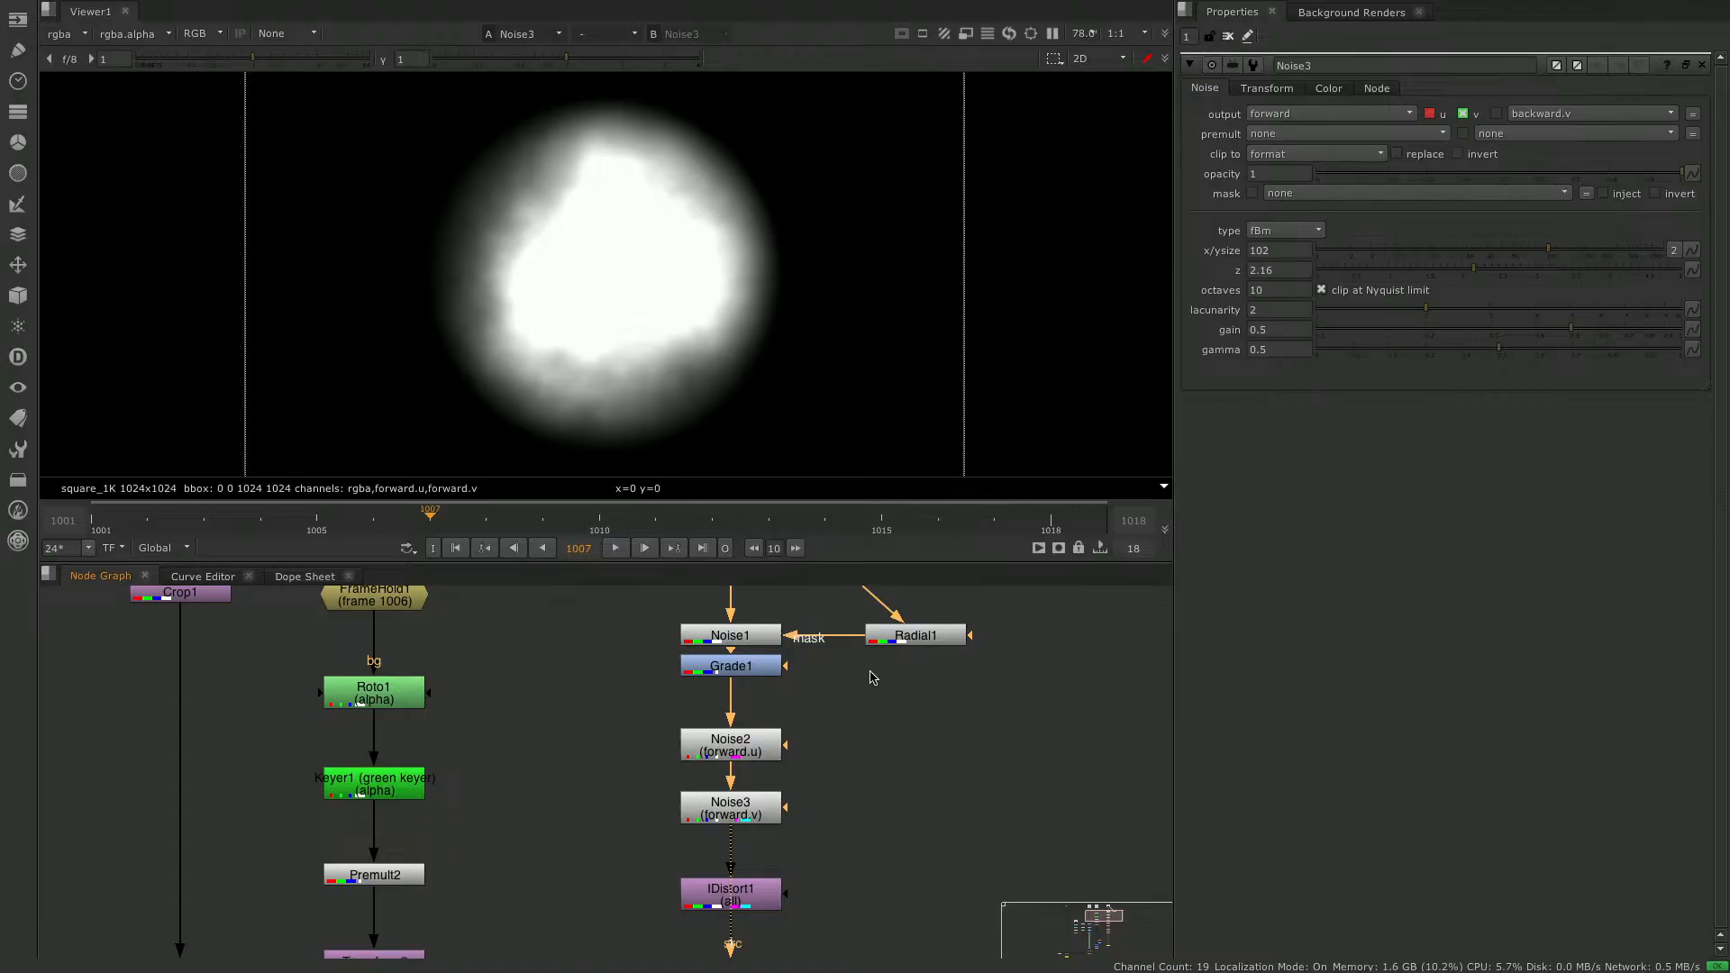
View IDistort1's output and settings, and inspect the warp grid and settings of GridWarp3_1.
double_click(769, 900)
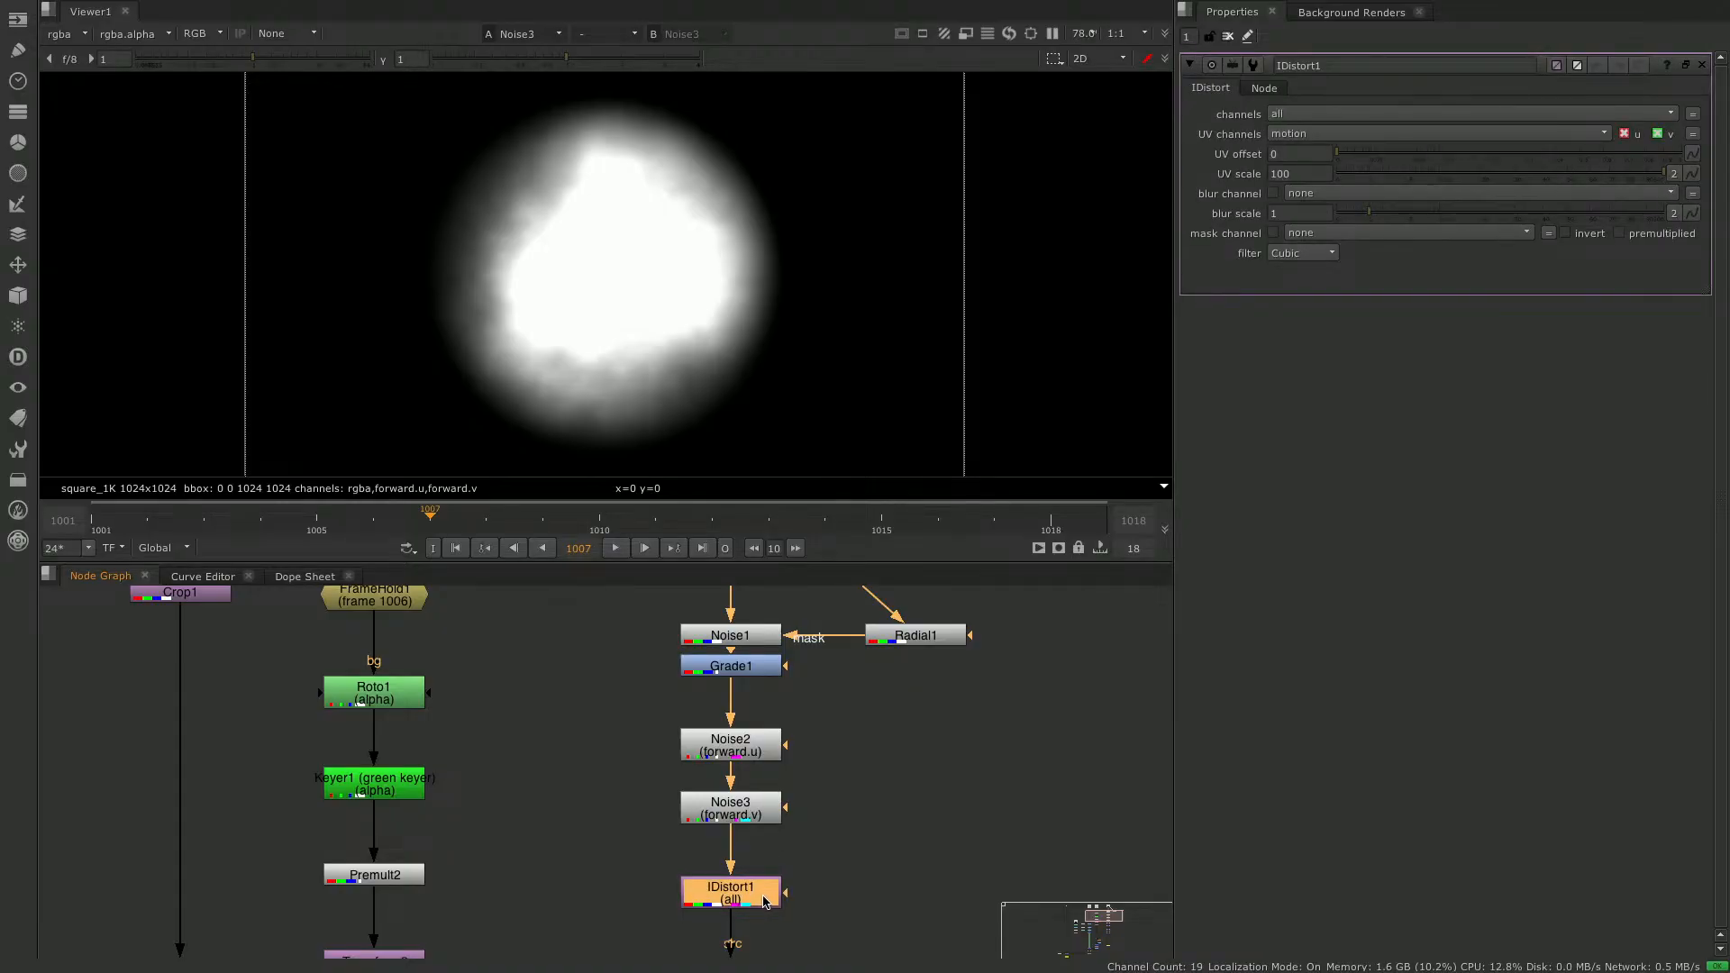
key(1)
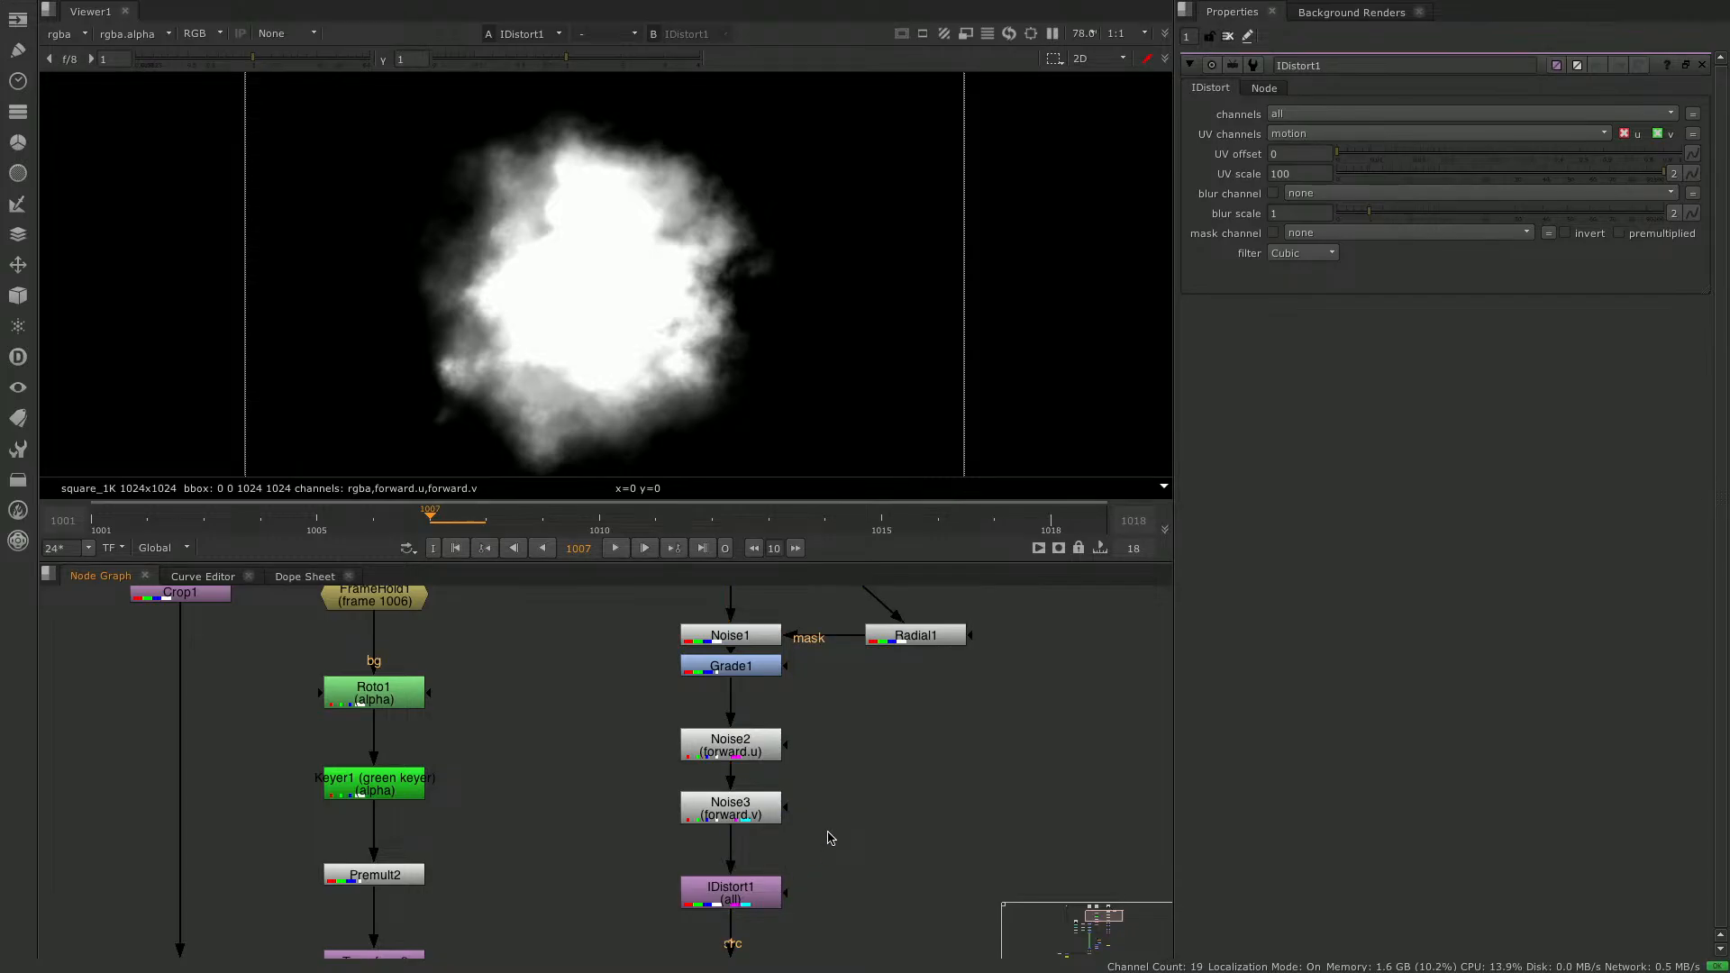
scroll(830, 838, down, 5)
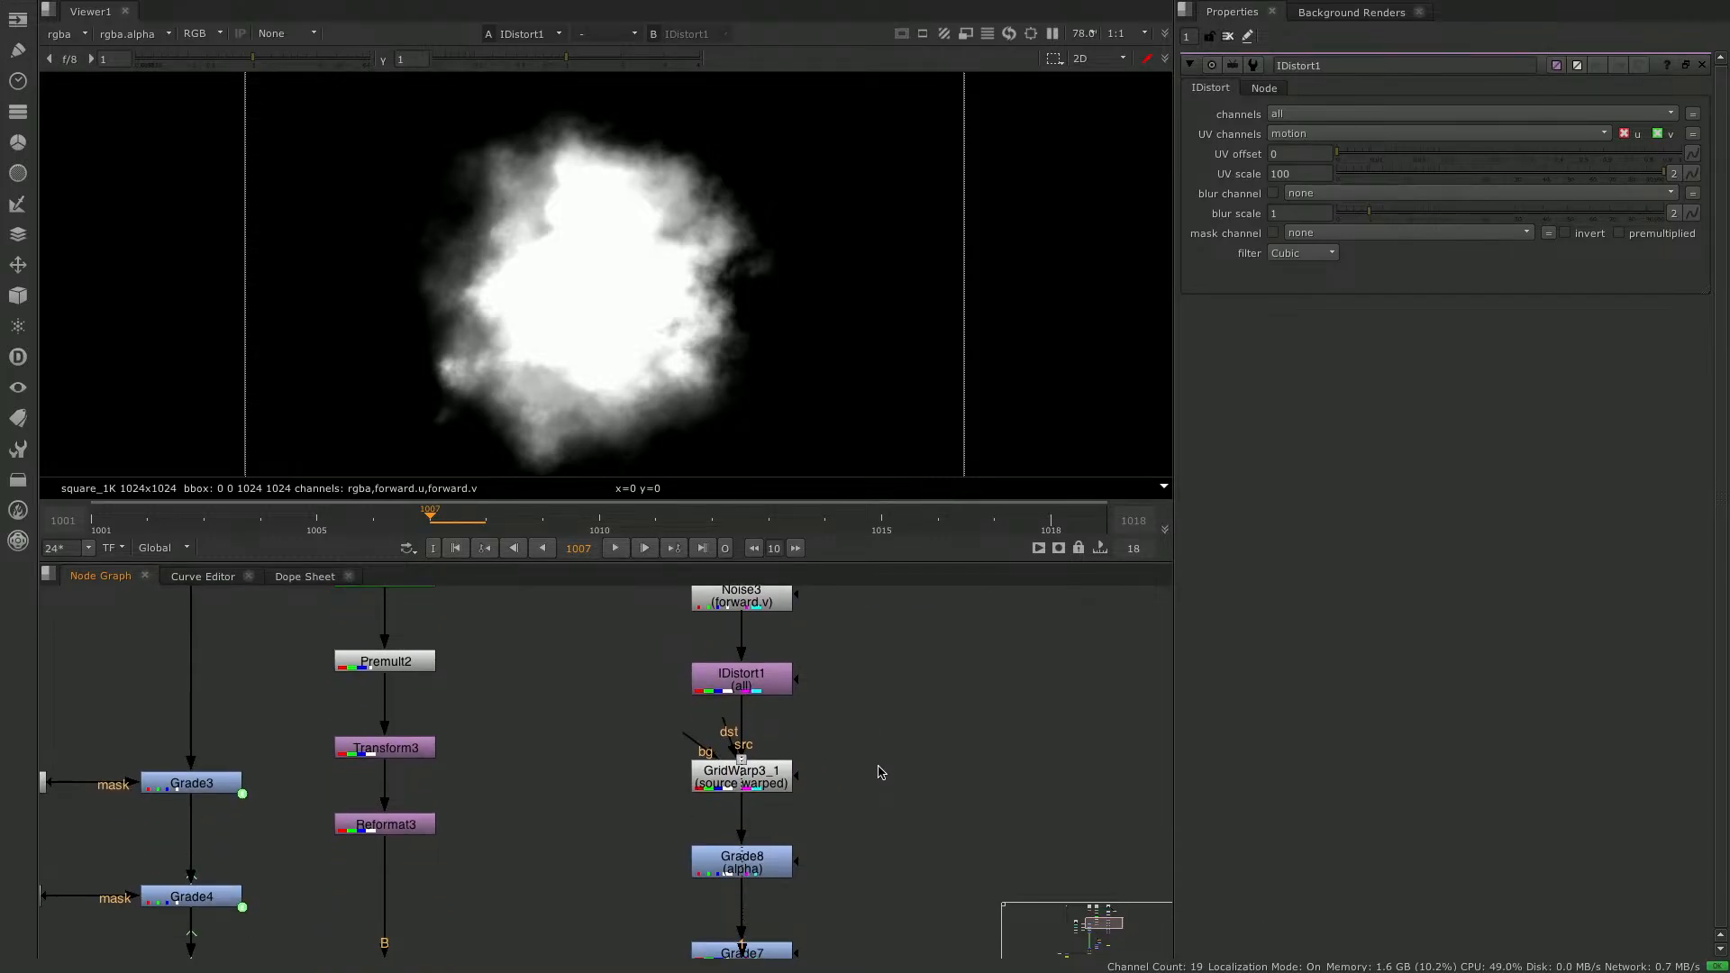
double_click(782, 779)
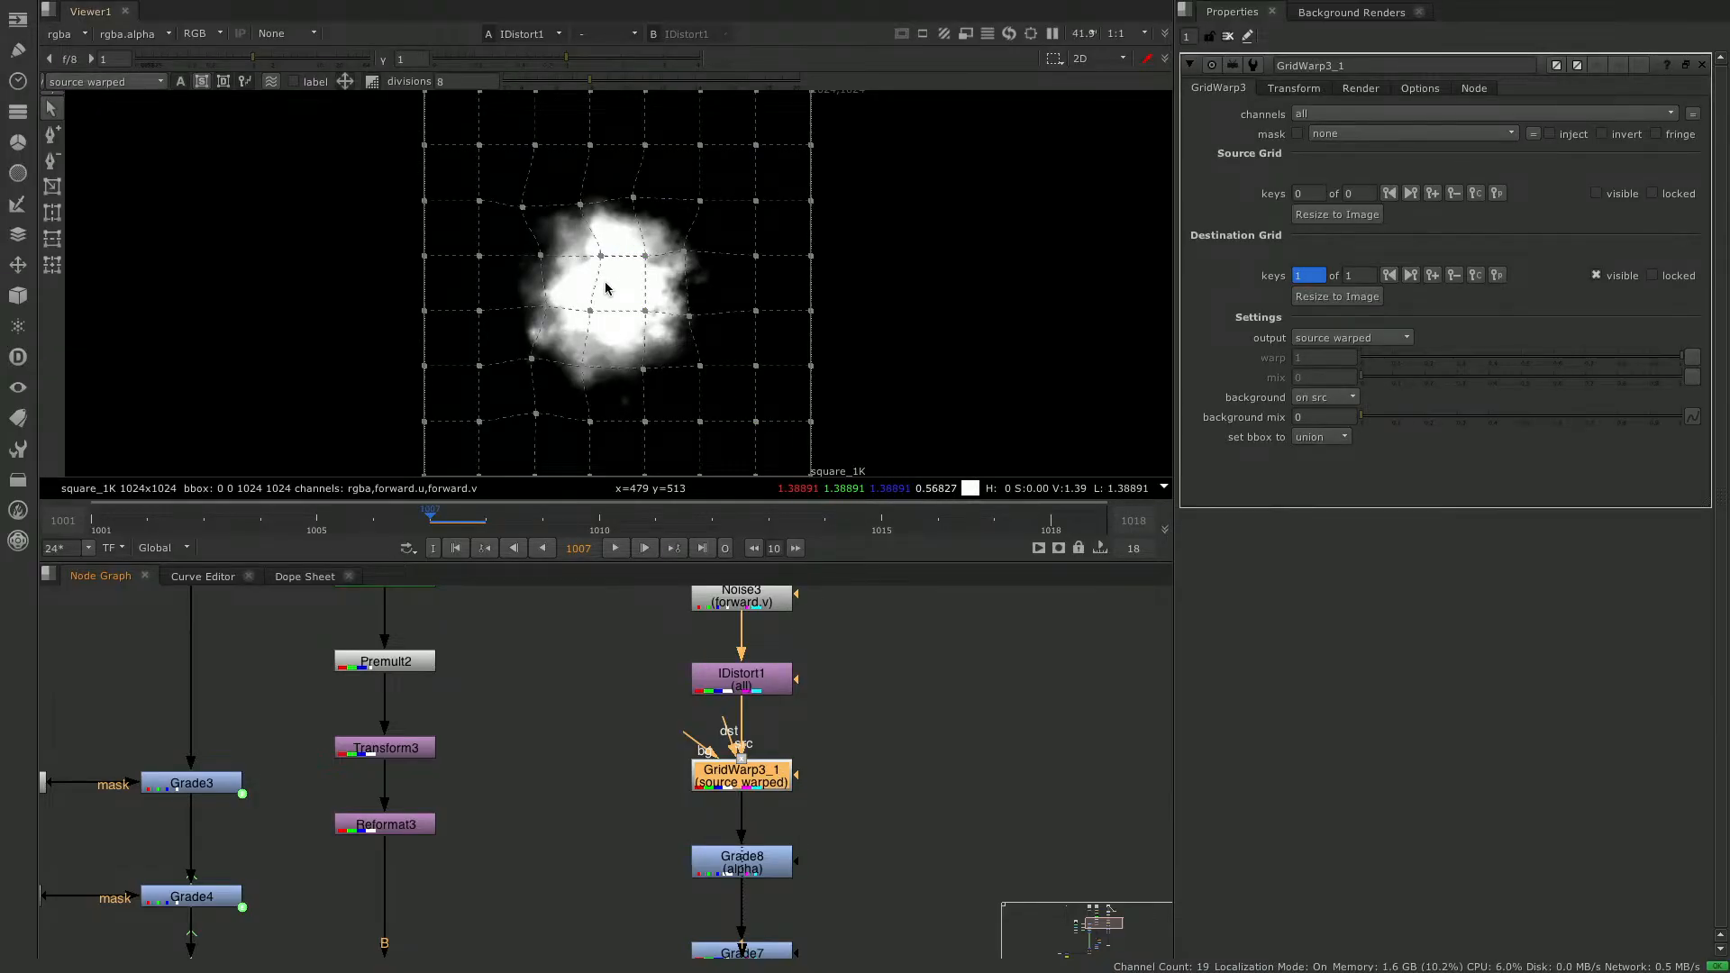
click(864, 858)
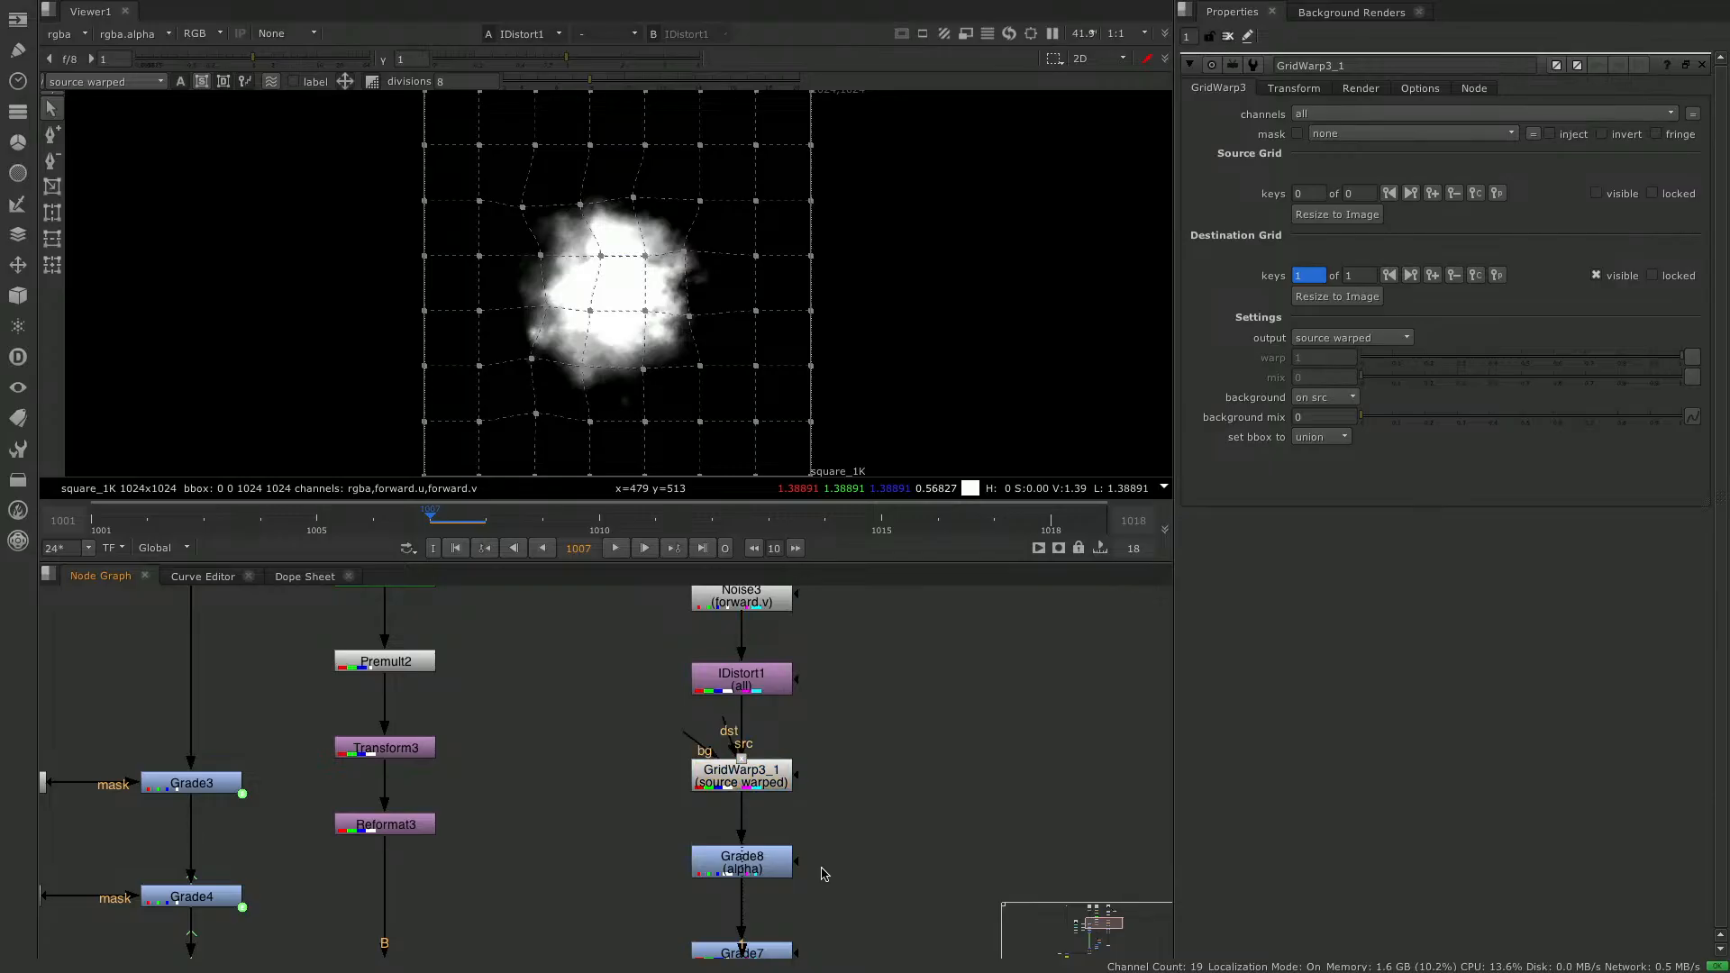
Show the explosion's alpha channel at IDistort1 and at Grade8 for comparison.
key(a)
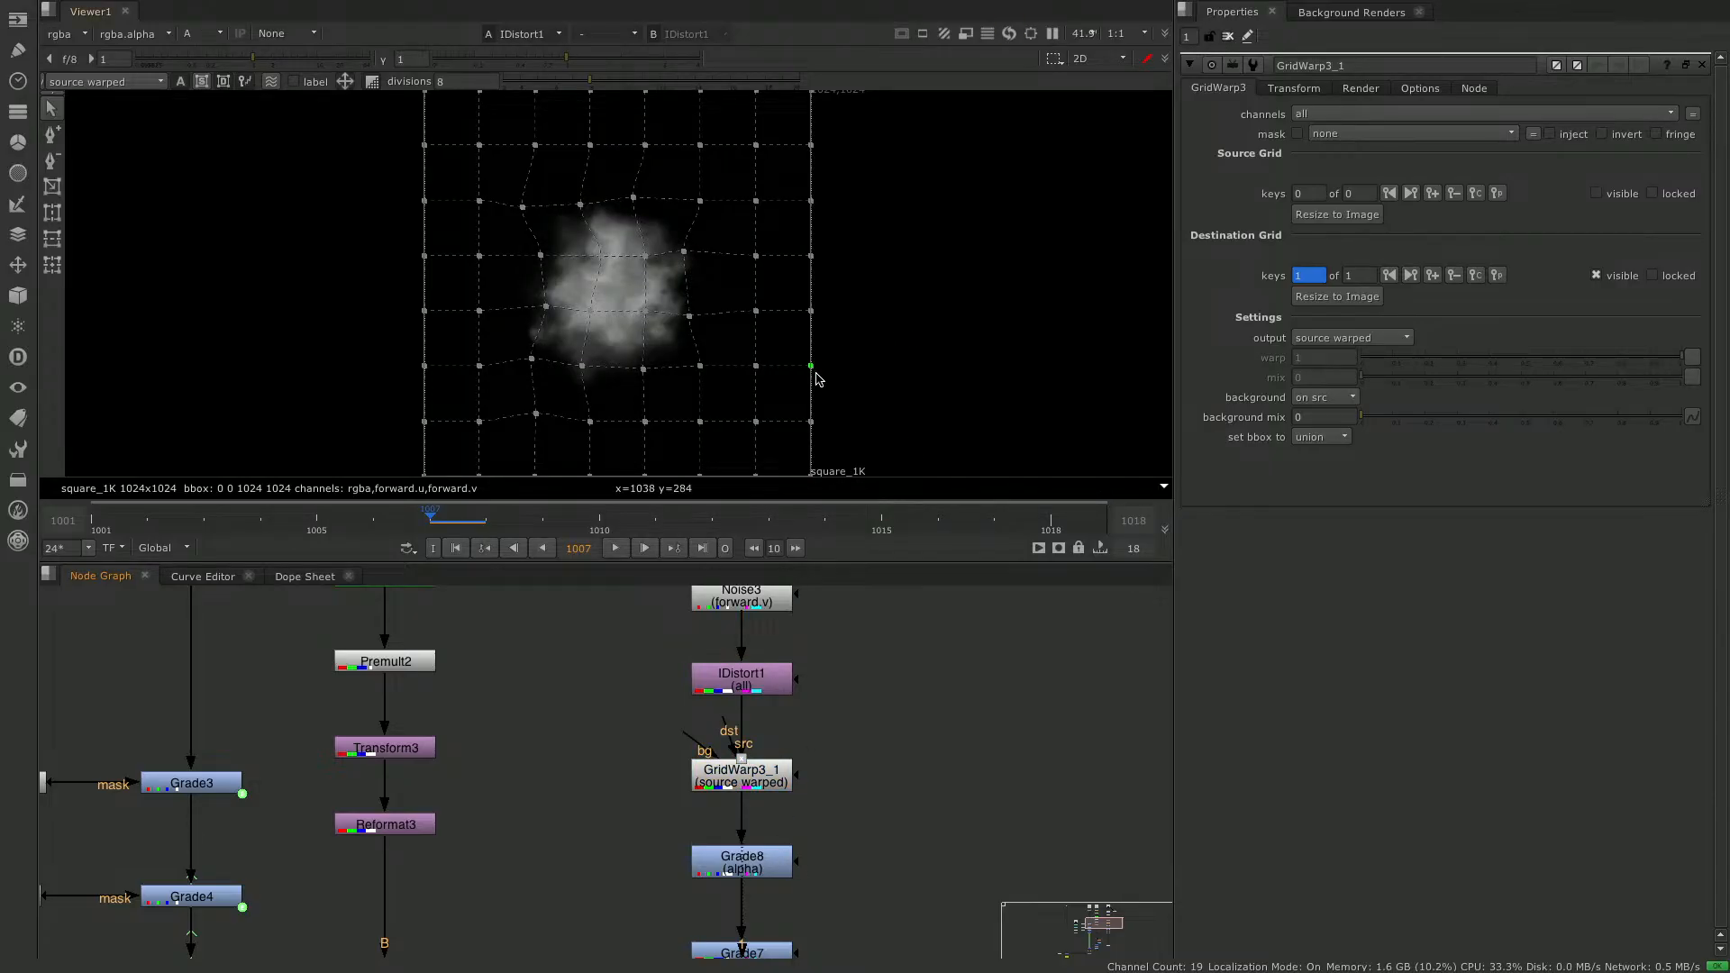
drag(782, 867, 781, 863)
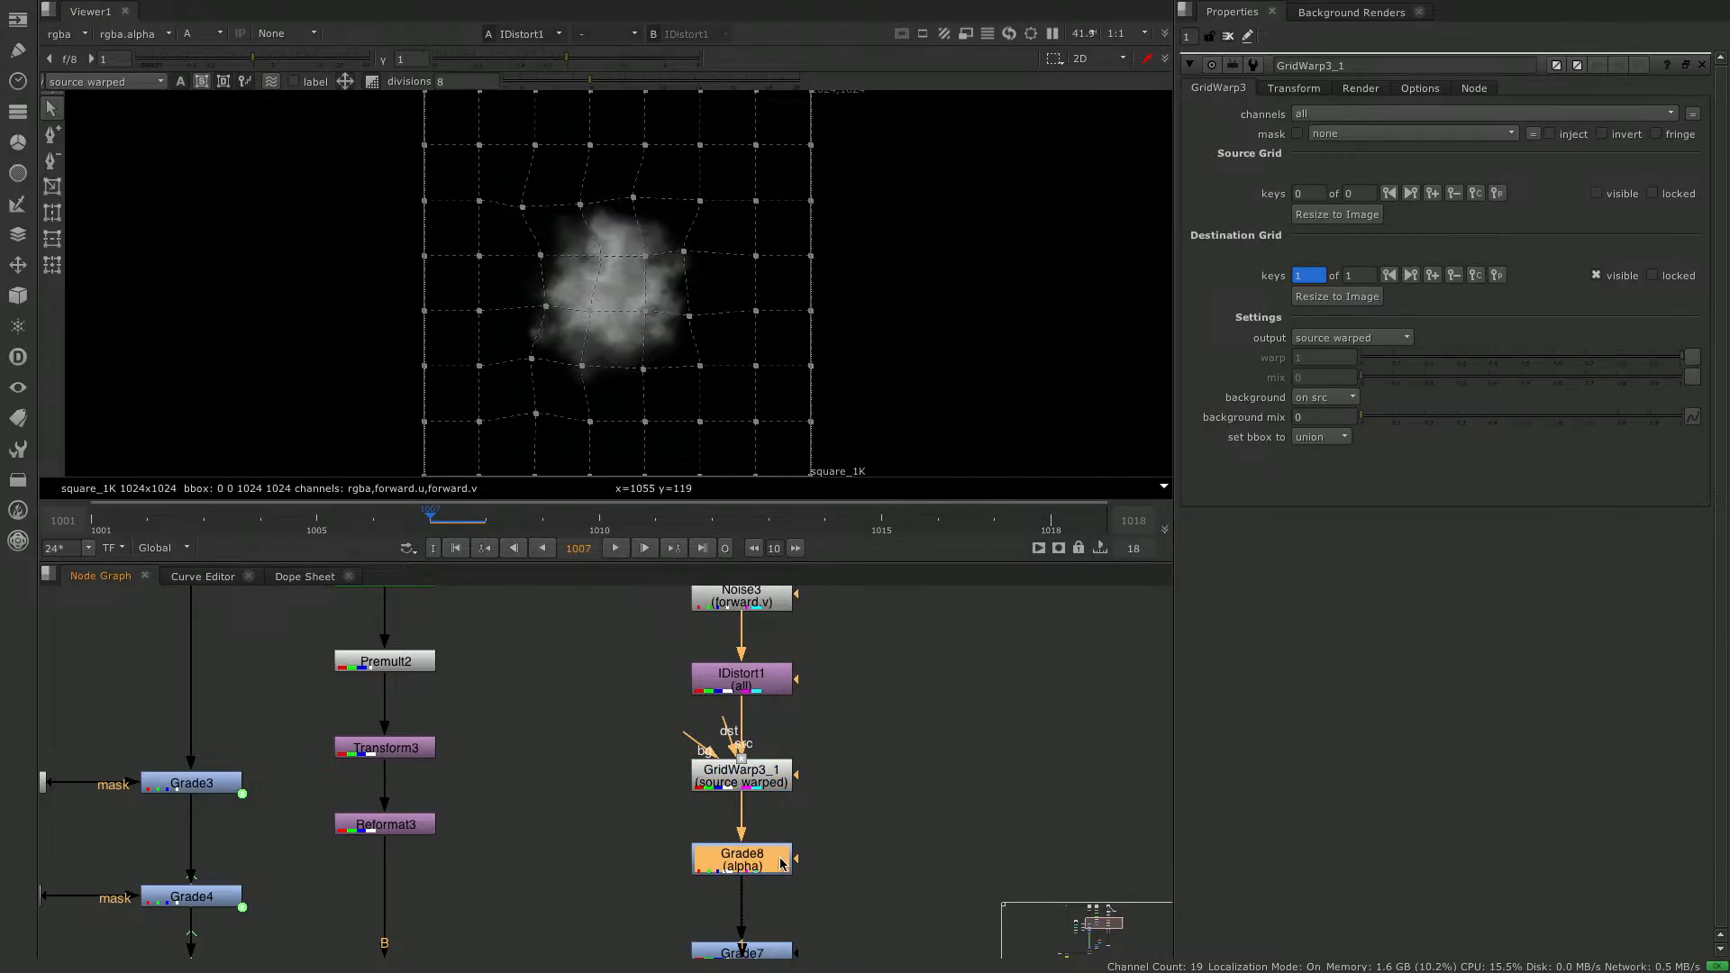
key(1)
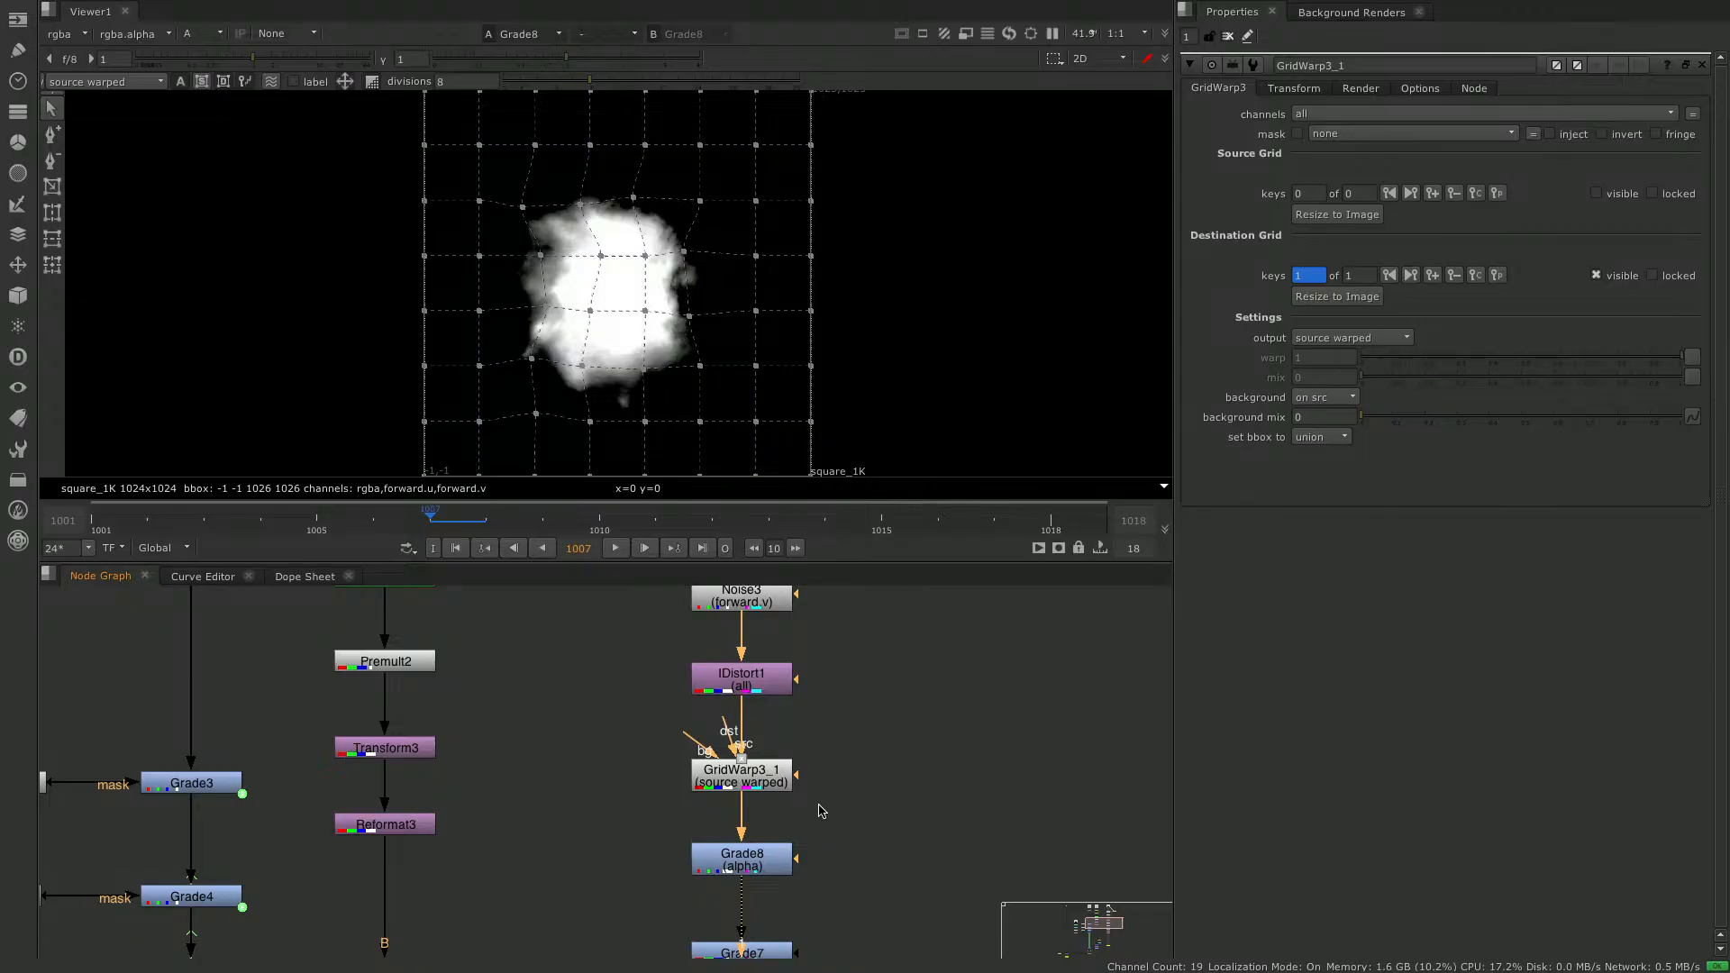
View Grade7's output, open its colour multiply settings, and return the viewer to the RGB channels.
scroll(869, 766, down, 5)
click(775, 714)
key(1)
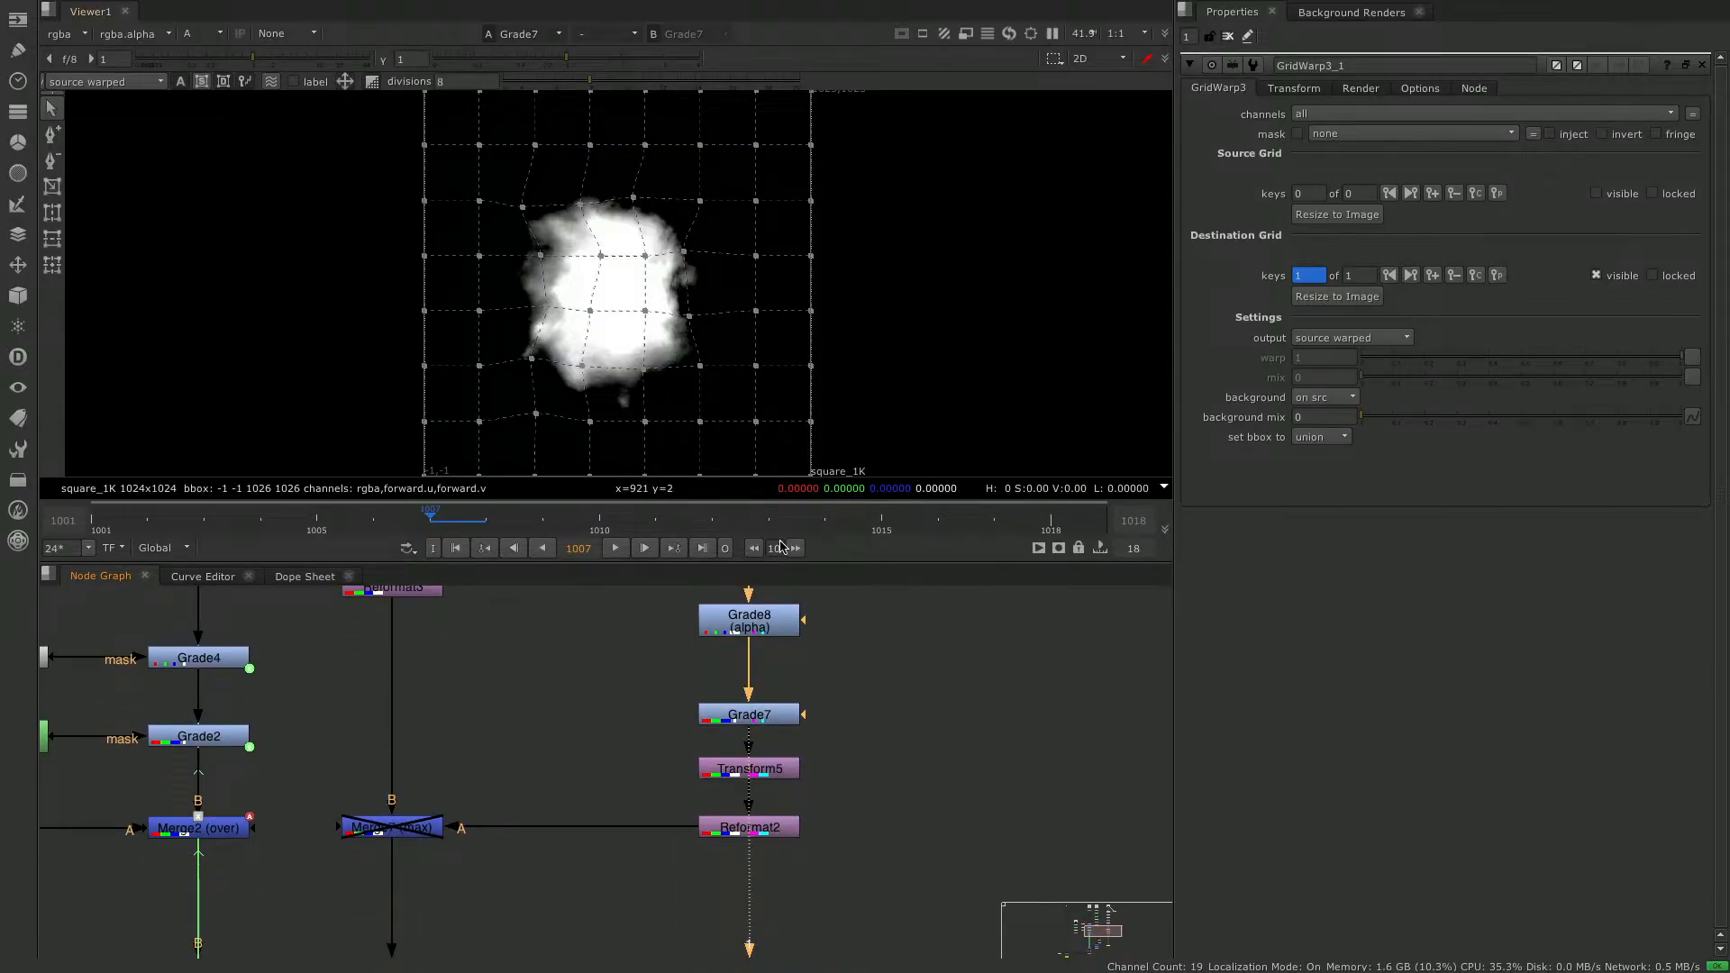
double_click(787, 724)
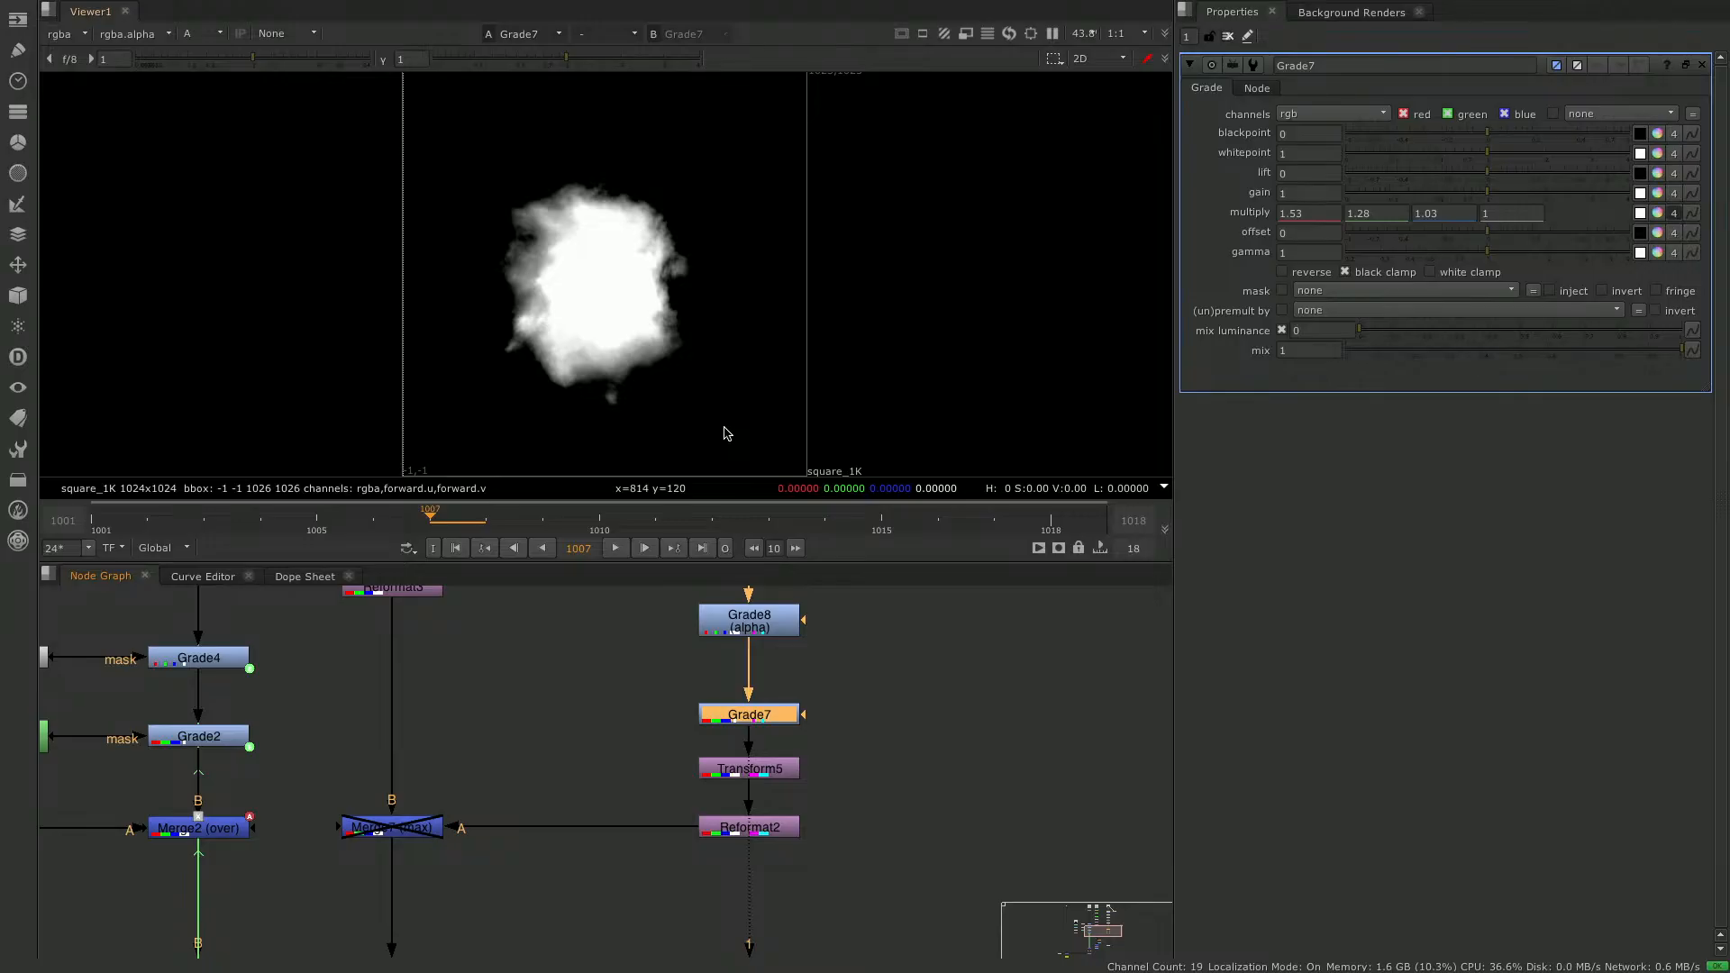
key(a)
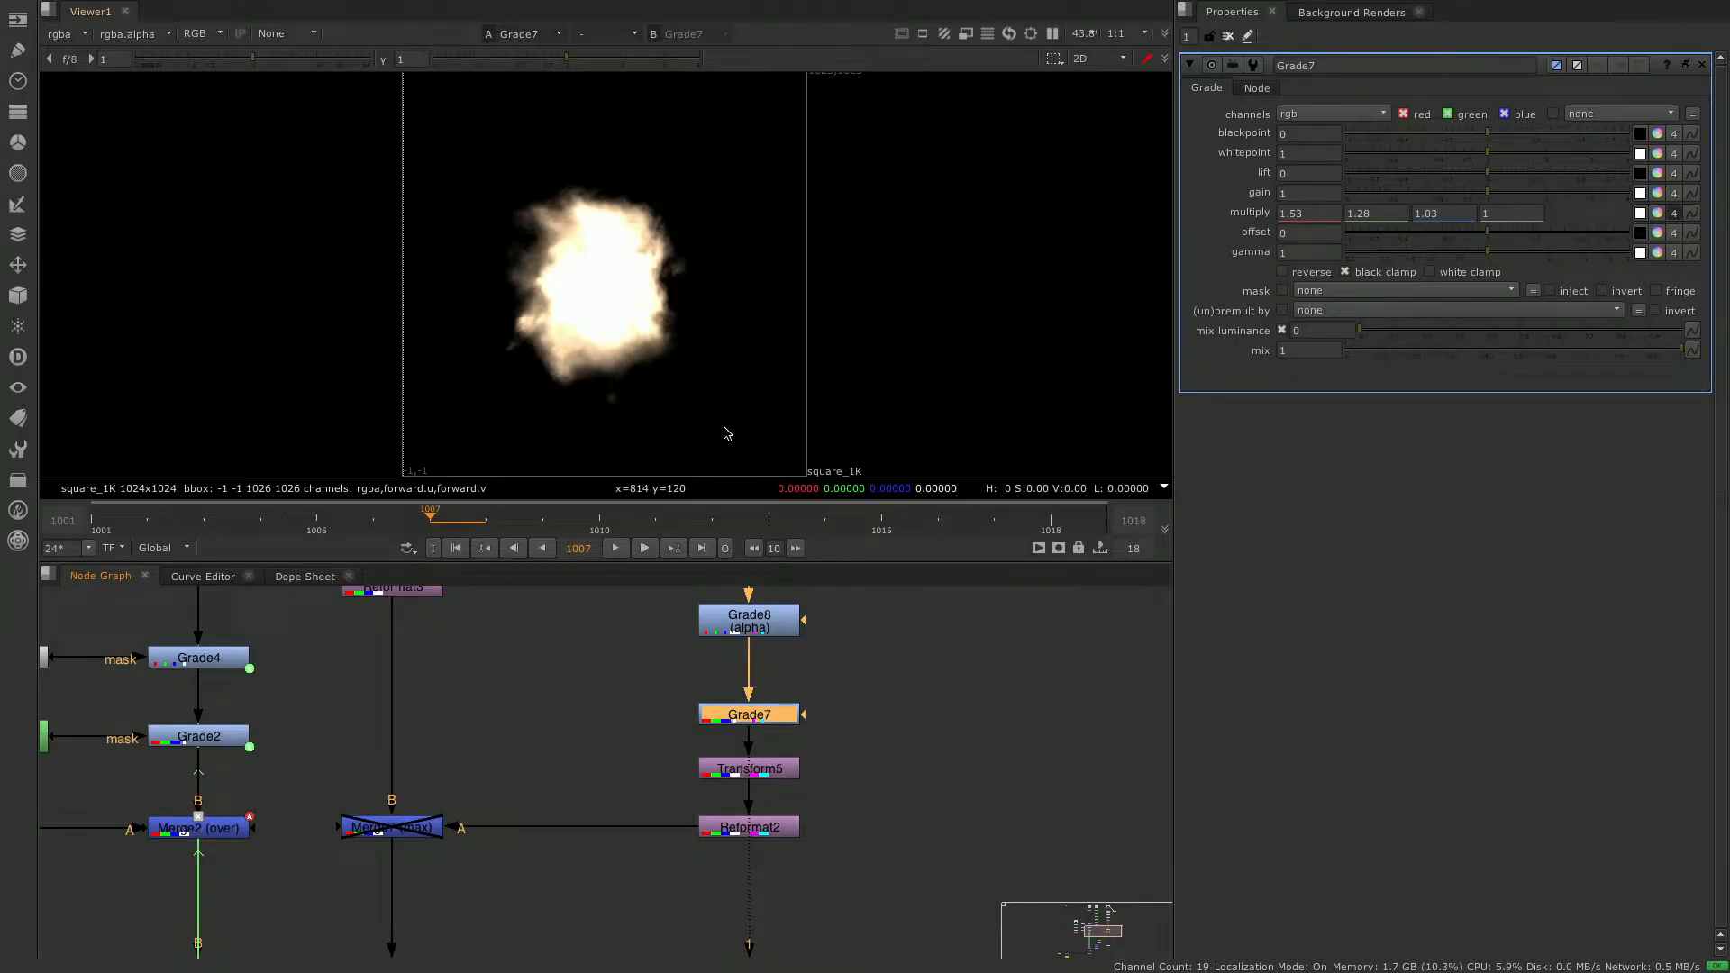
View Merge7 (max) and enable it to combine the procedural explosion with the keyed muzzle flash.
click(428, 831)
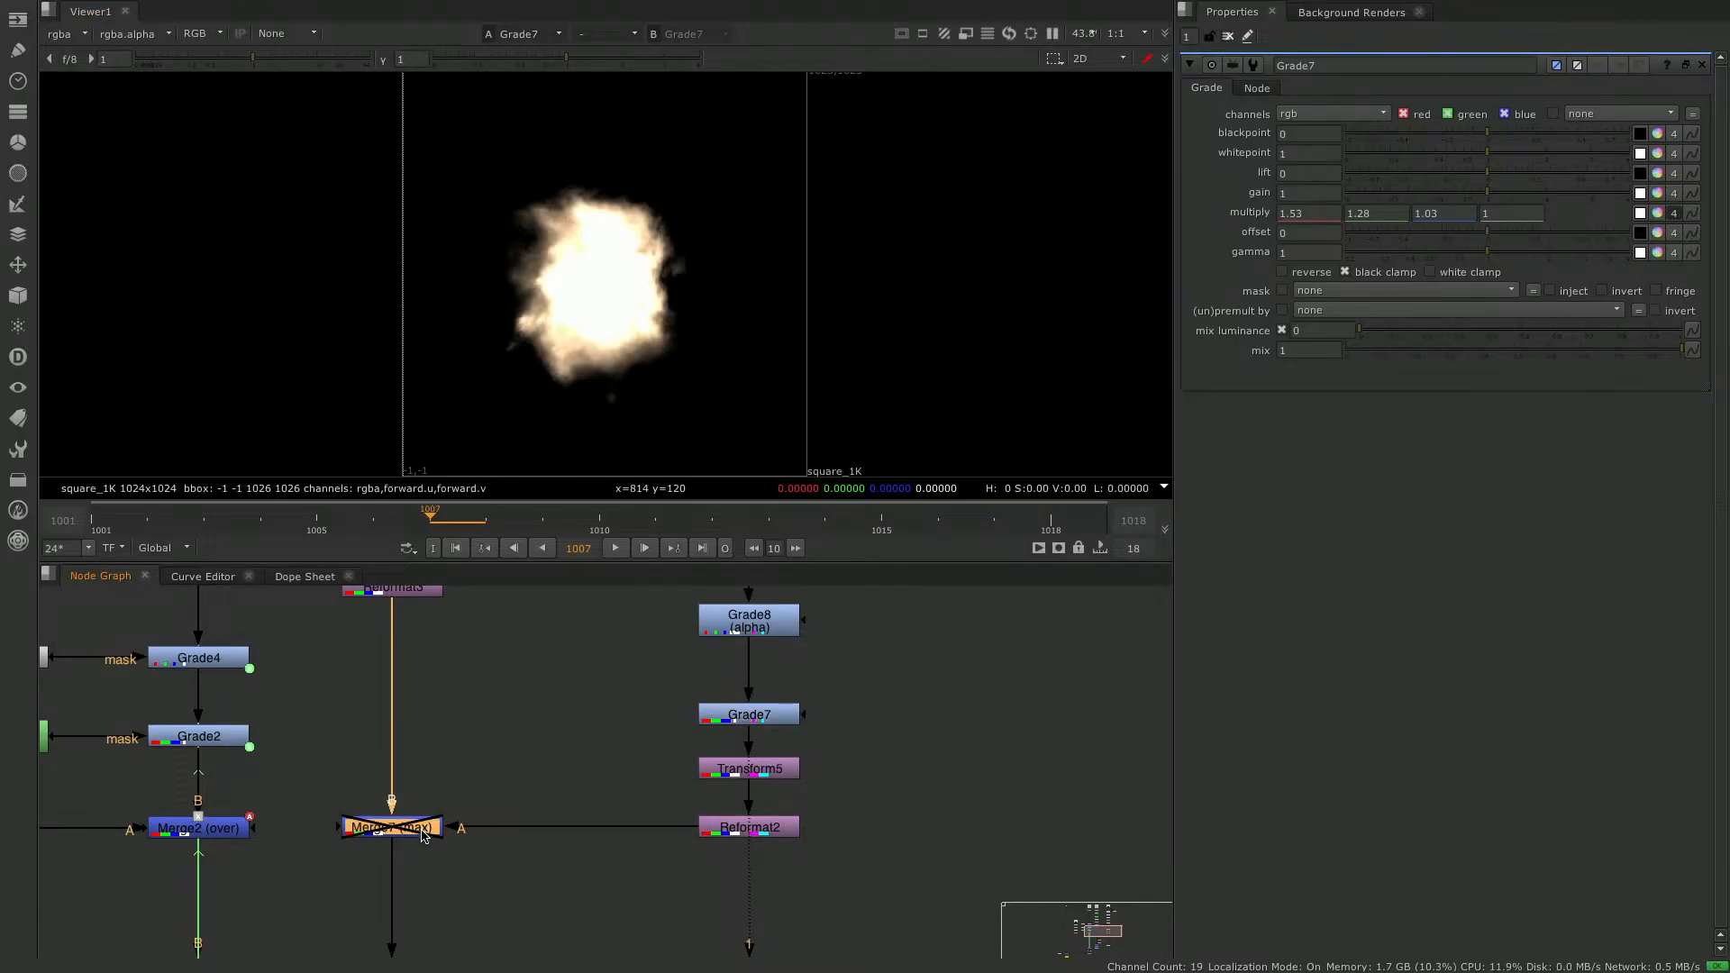
key(1)
click(427, 832)
key(d)
key(d)
key(d)
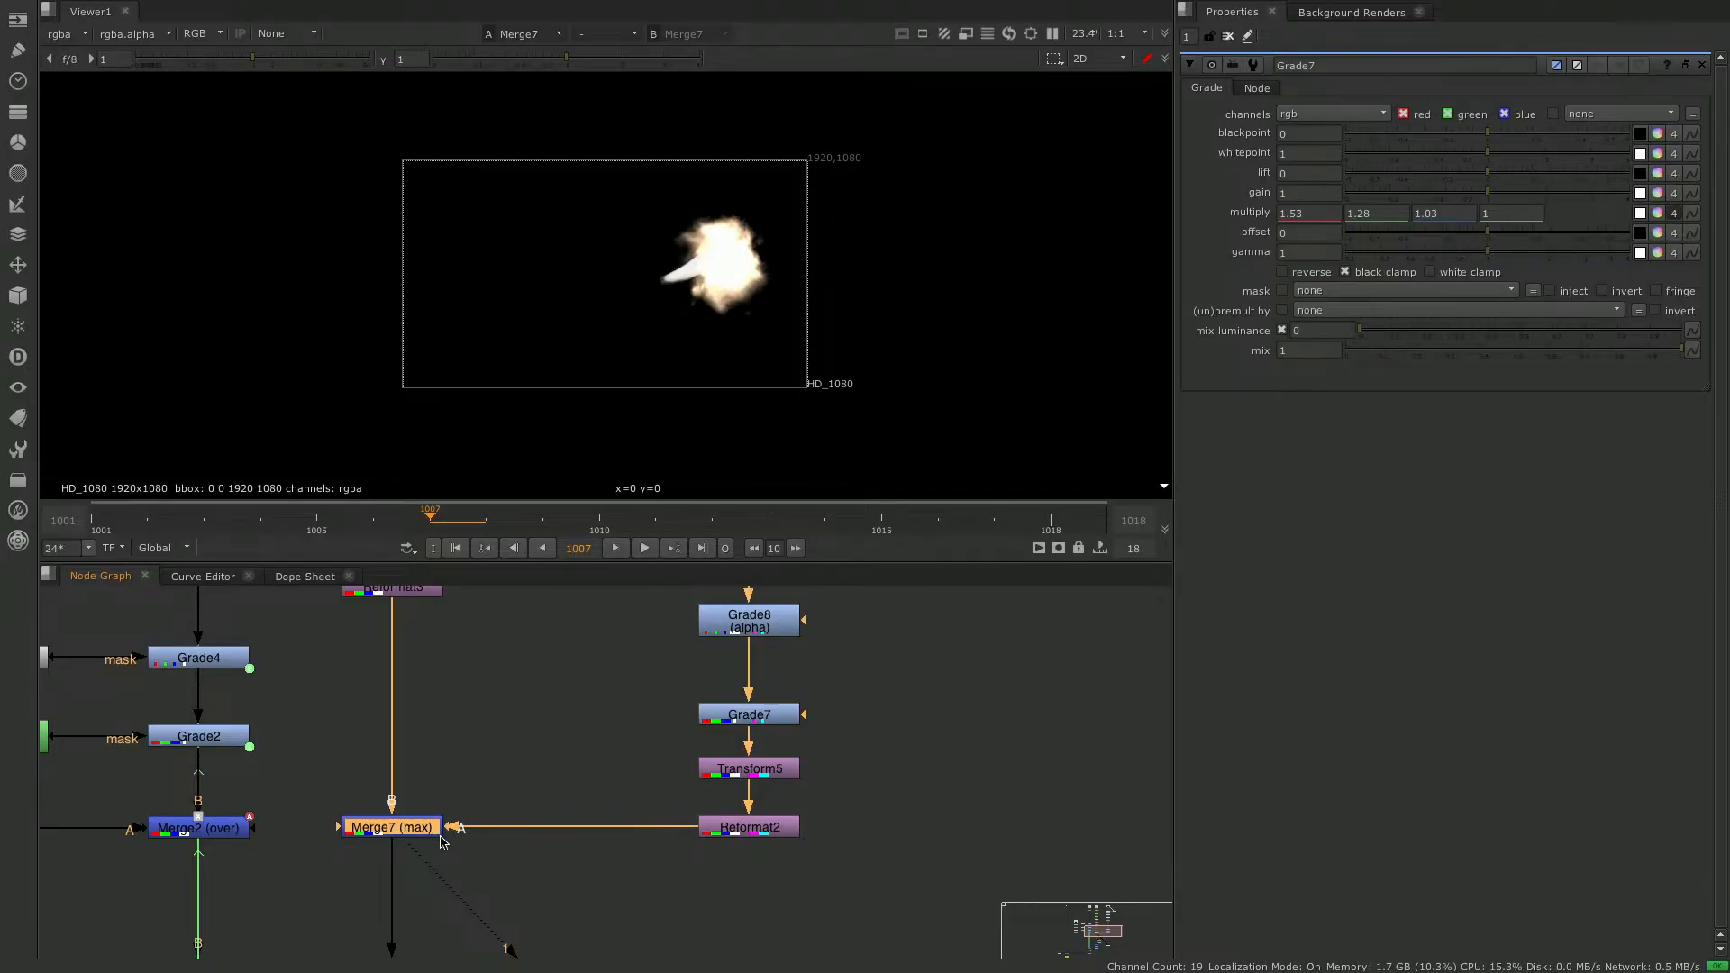
View the glow section at Merge8 (max), its Blur3 and Grade10 nodes, and Merge8 again.
scroll(657, 873, down, 4)
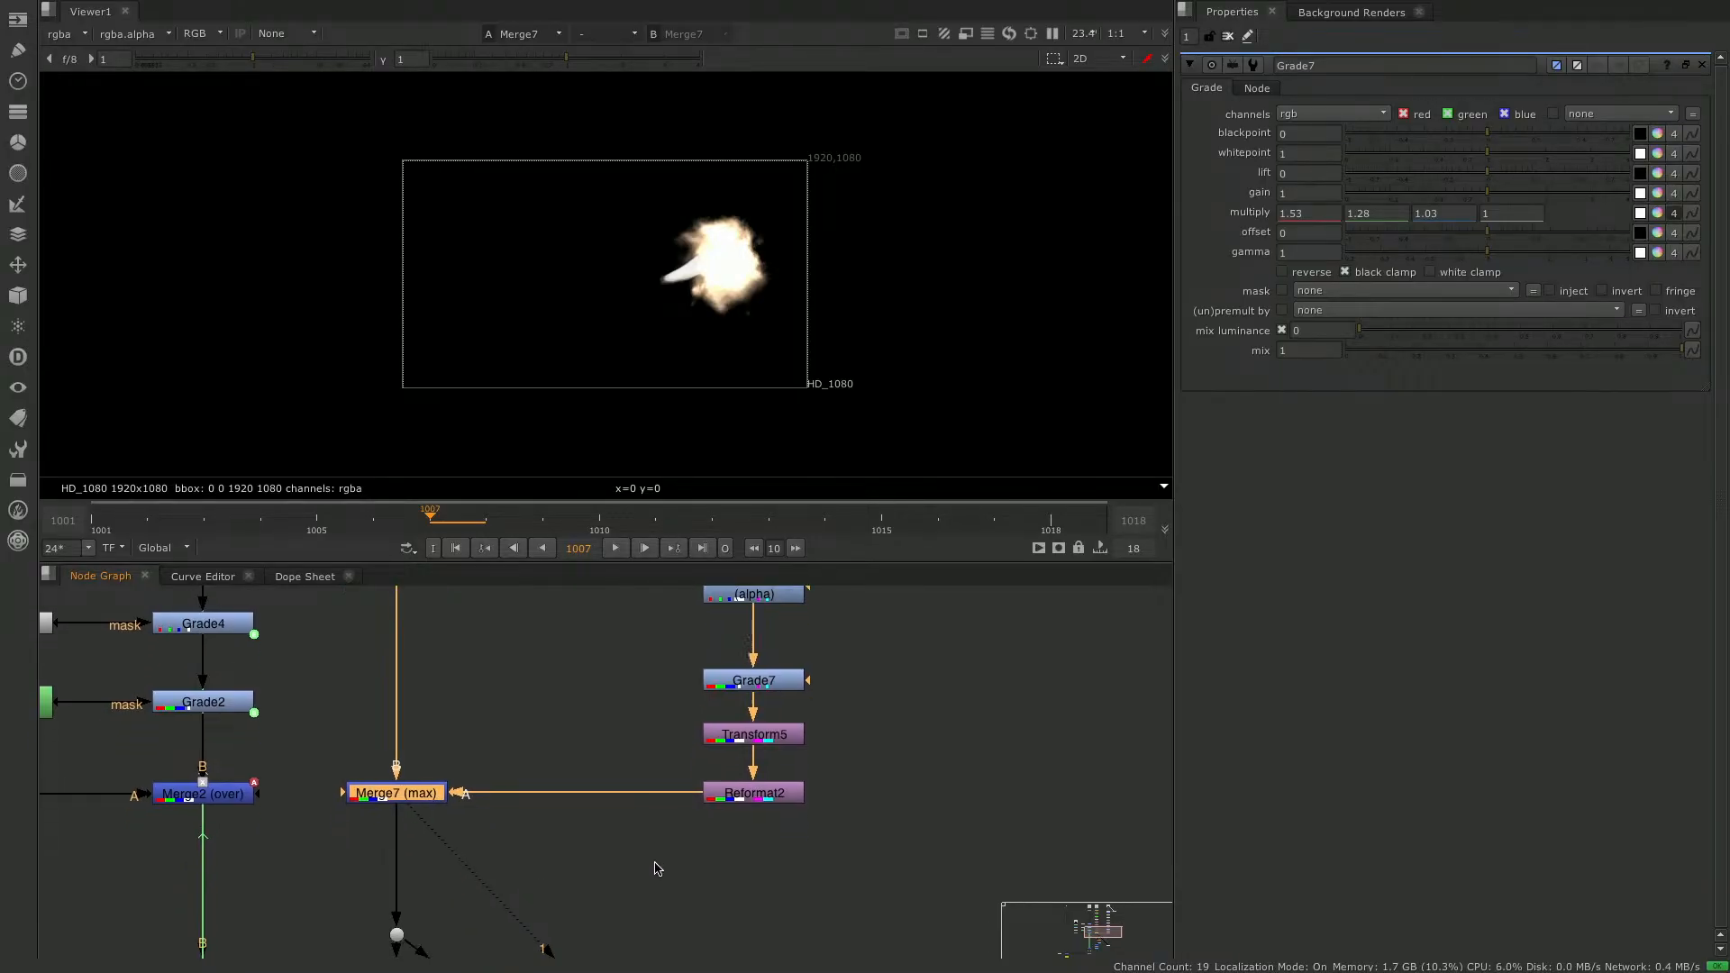
middle_drag(775, 906, 825, 824)
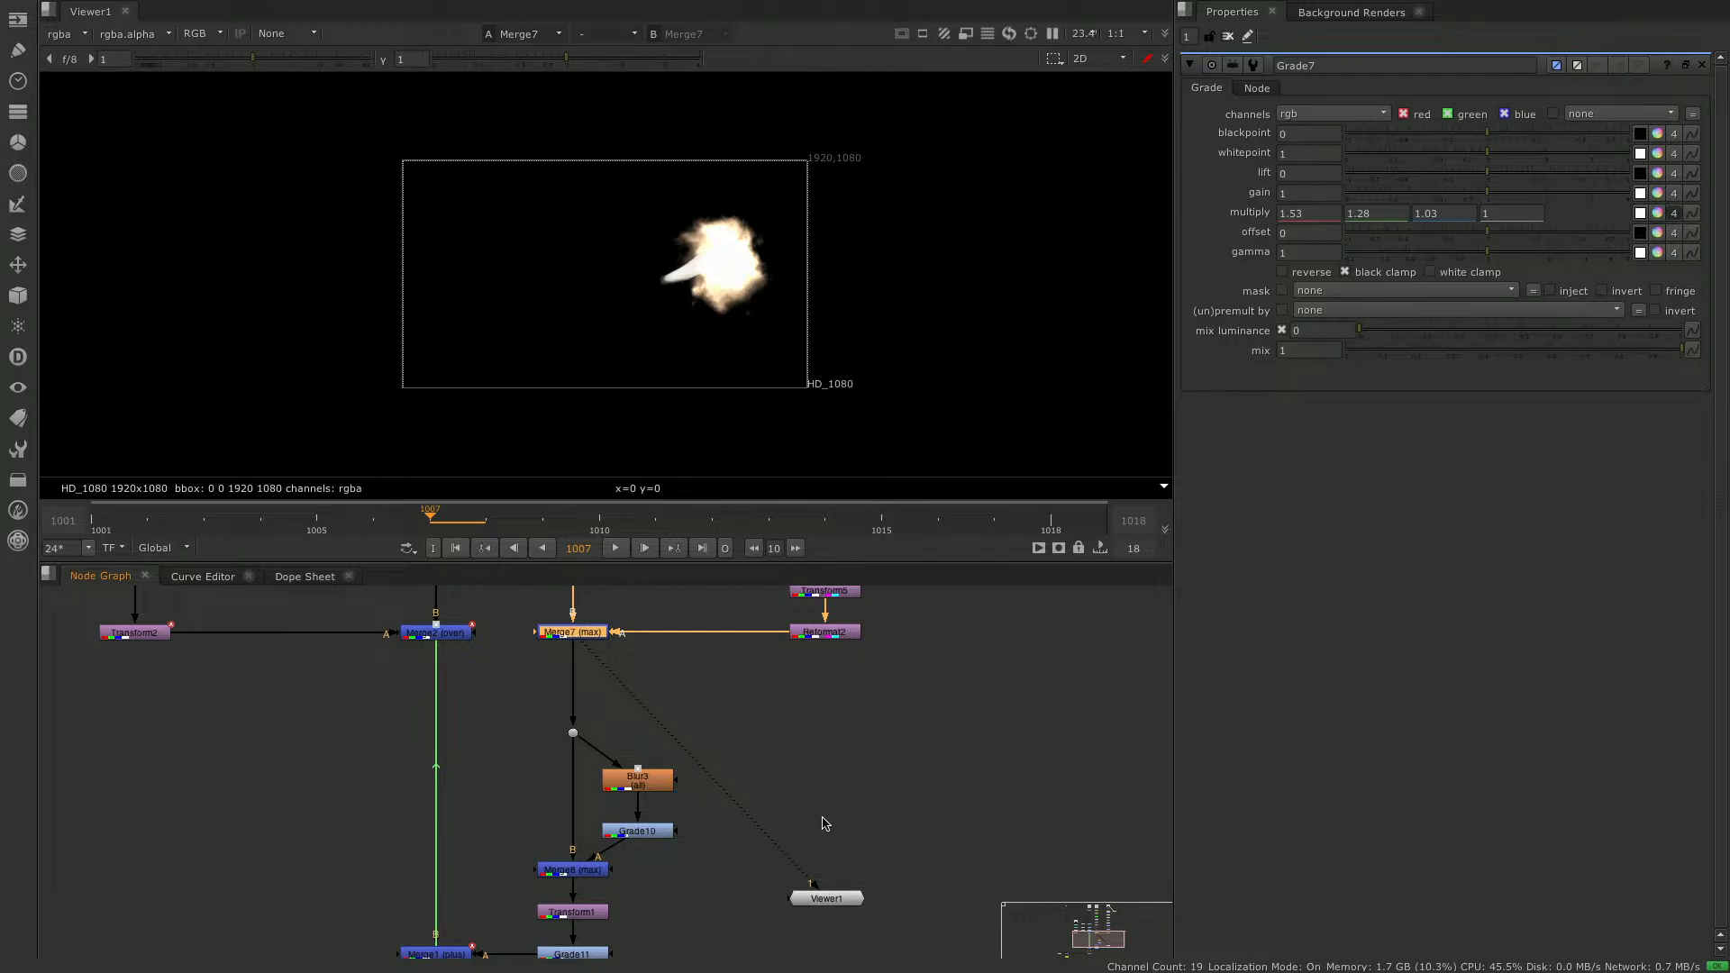
click(586, 872)
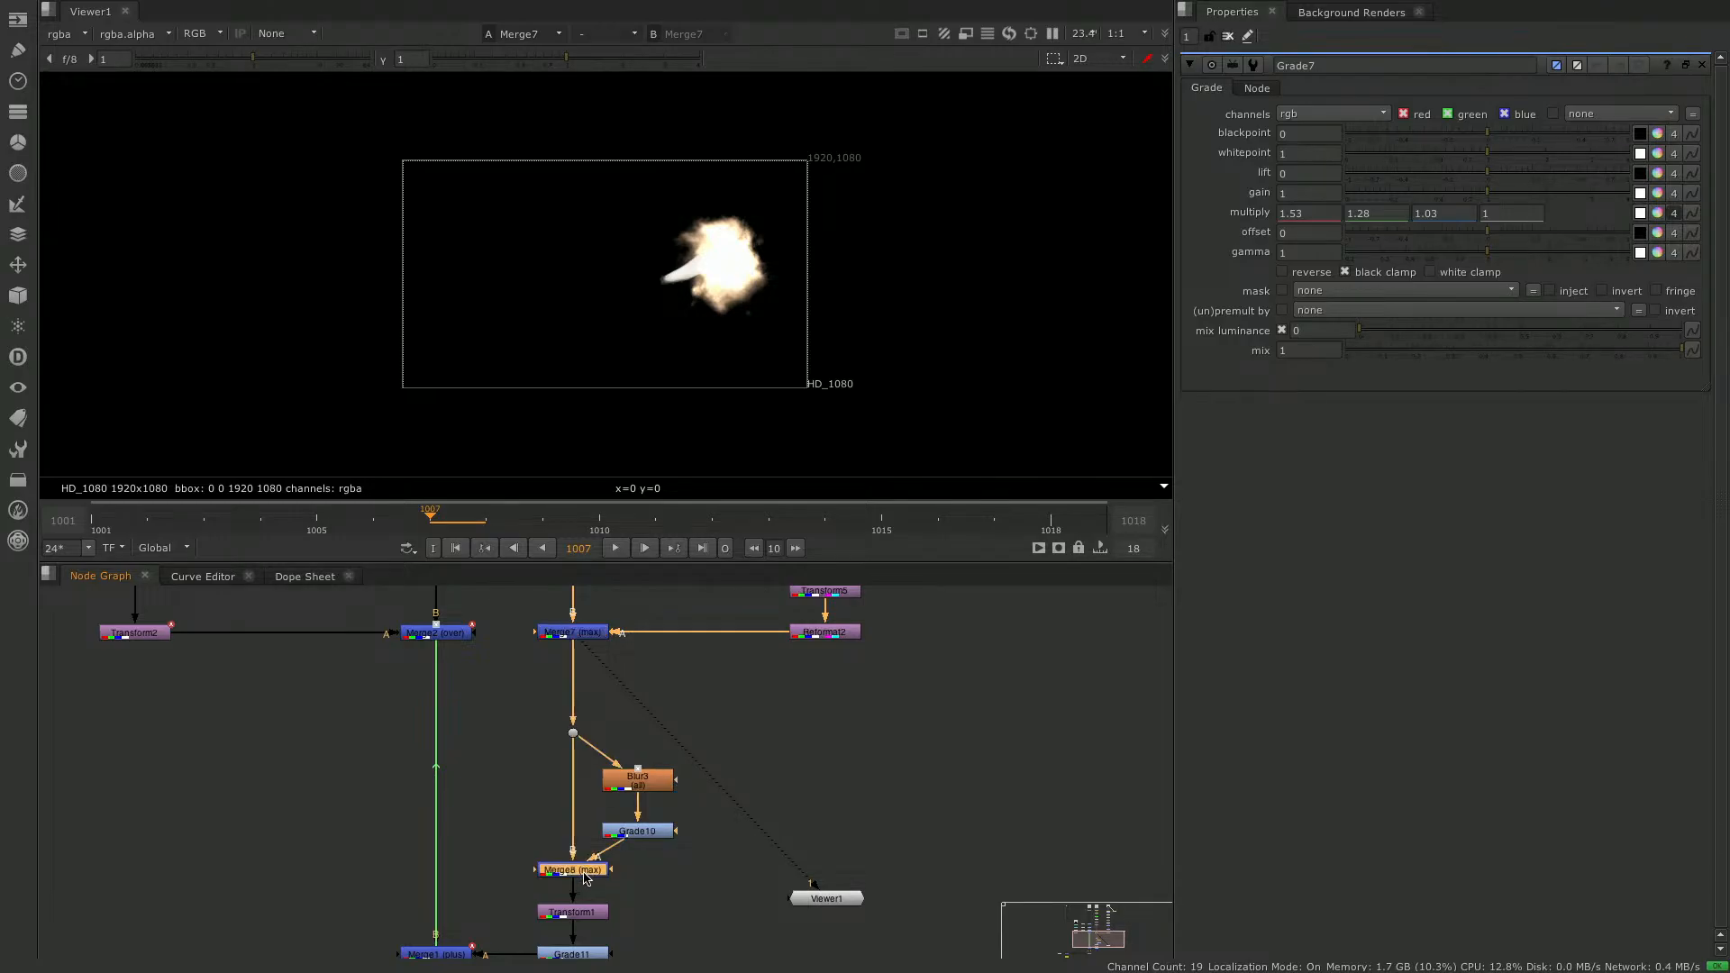
key(1)
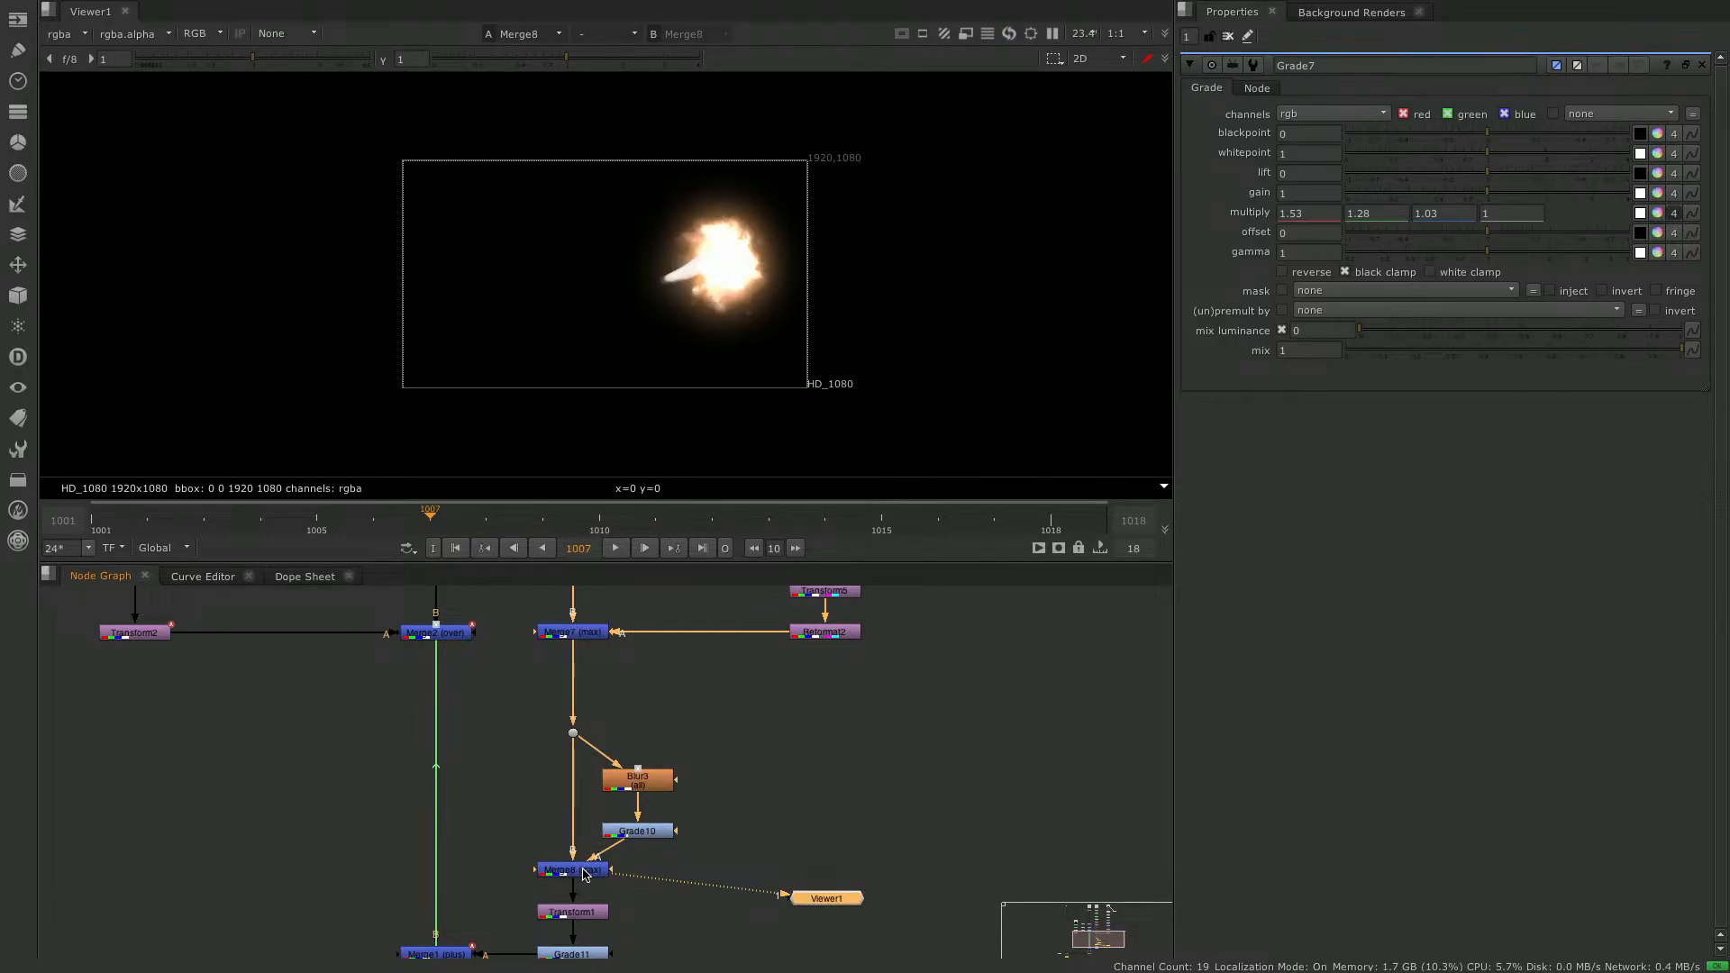
click(584, 872)
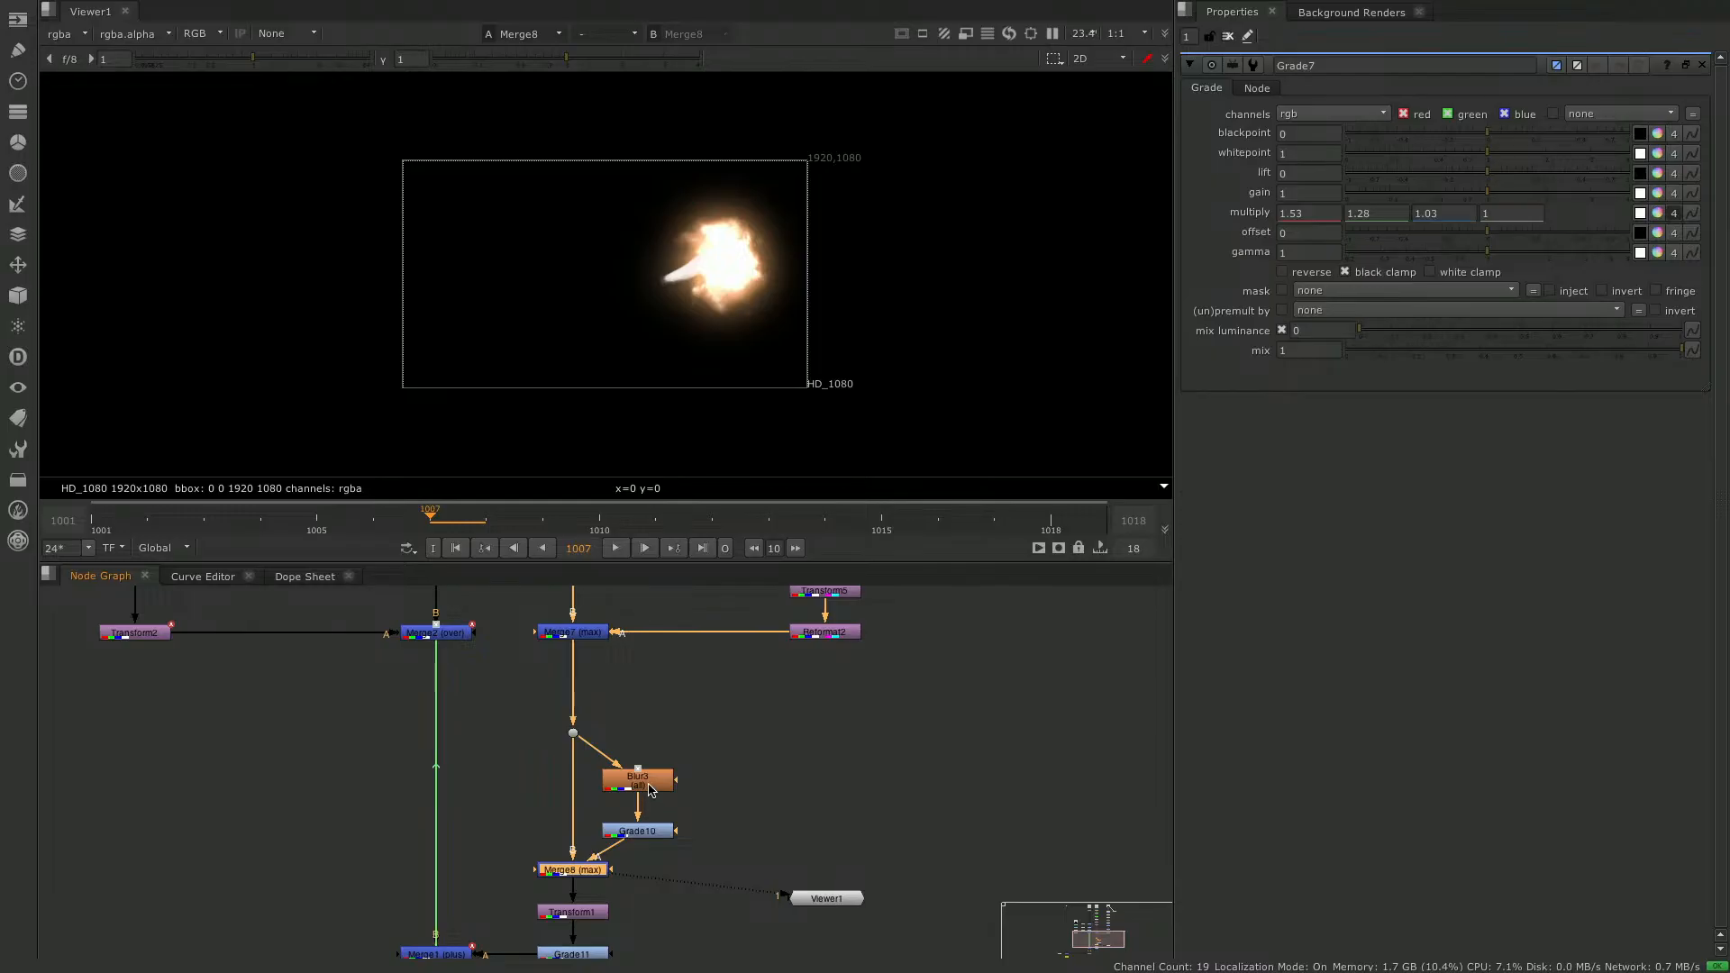
click(651, 789)
key(1)
click(646, 838)
key(1)
click(589, 874)
key(1)
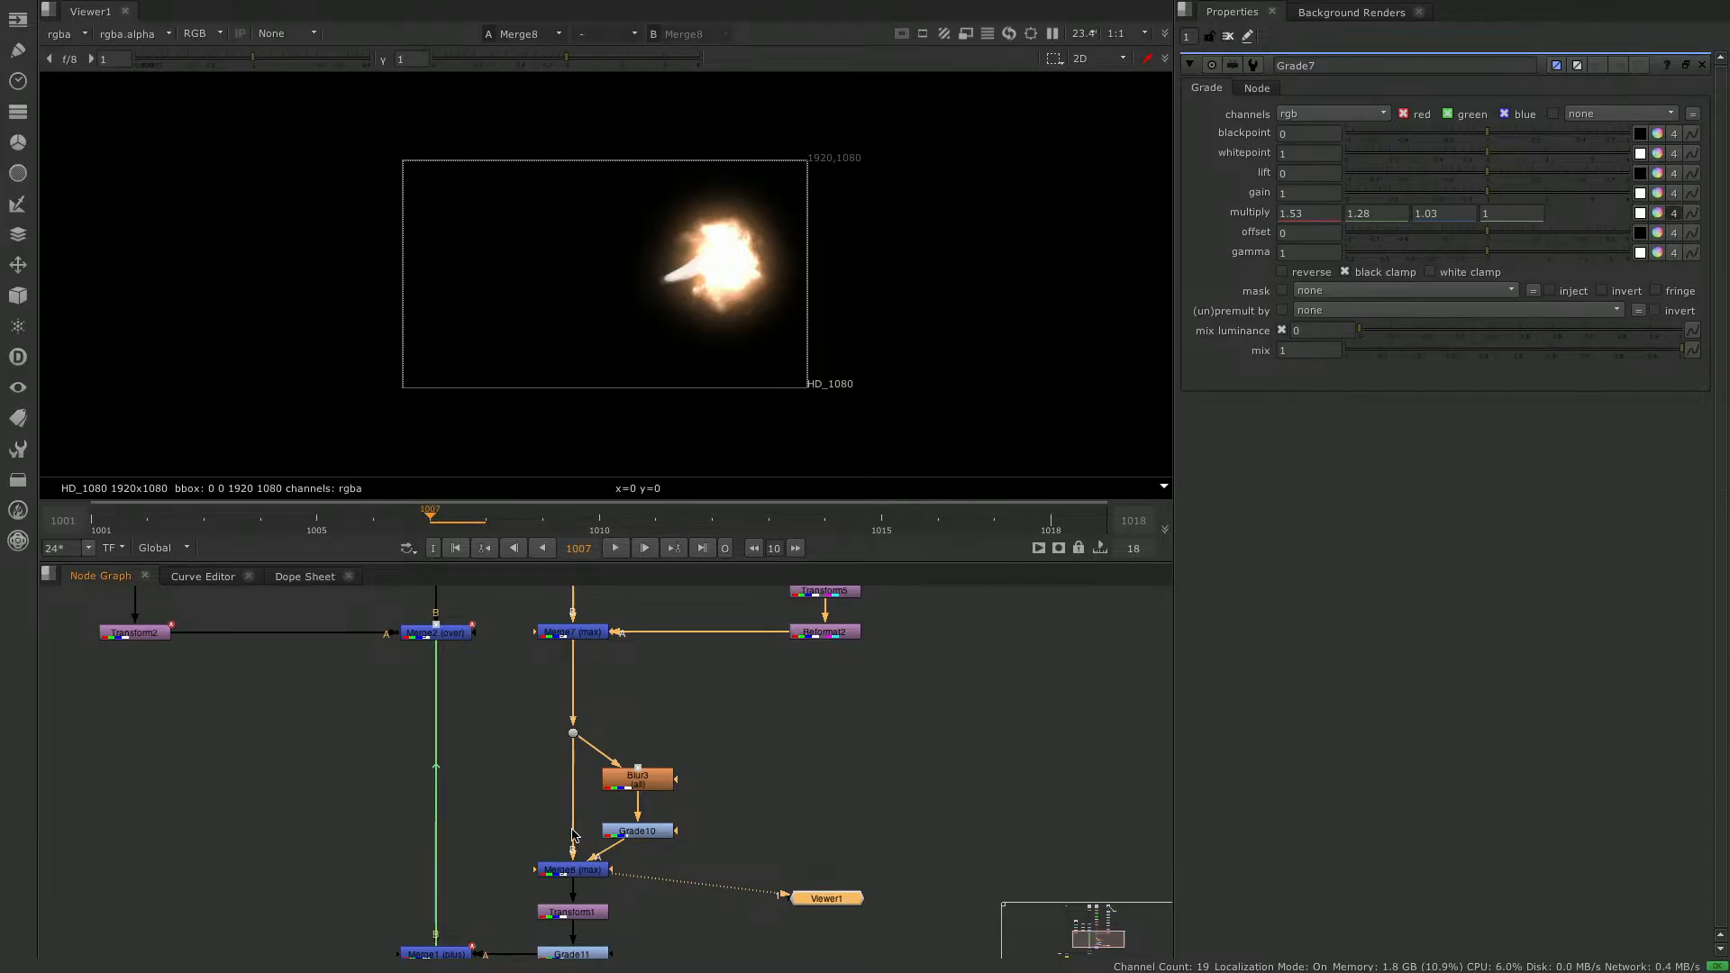
View Merge1 (plus), where the glowing muzzle flash is added over the actor footage.
scroll(682, 854, down, 5)
click(476, 847)
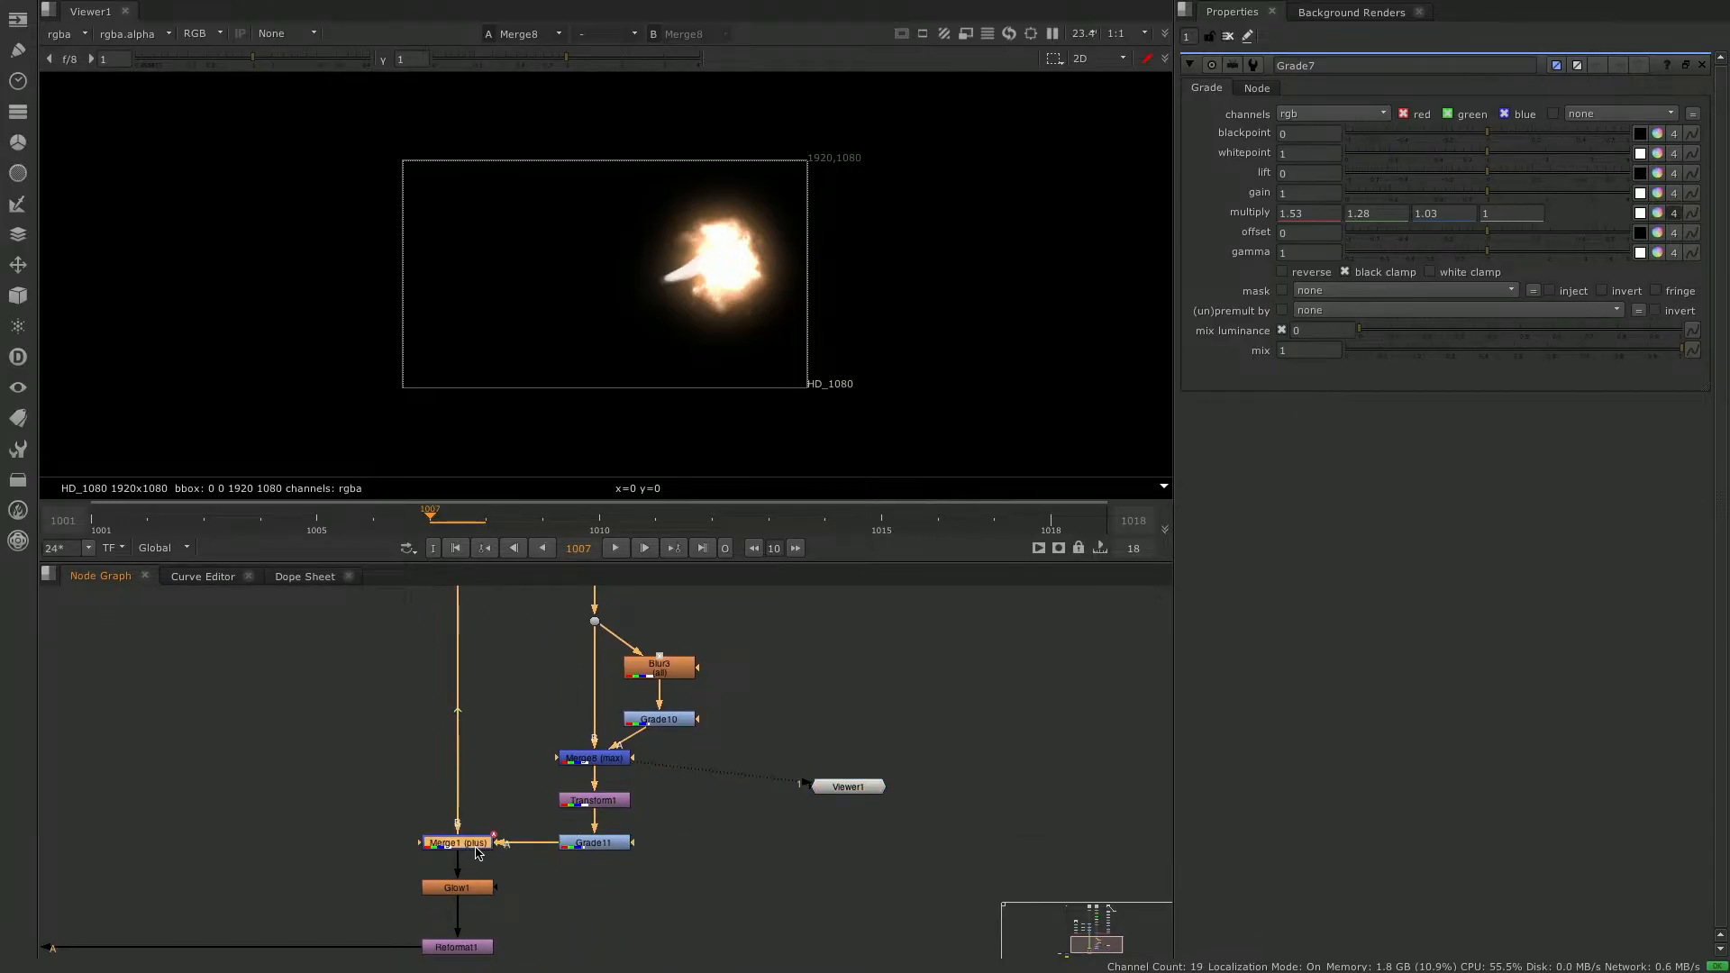
key(1)
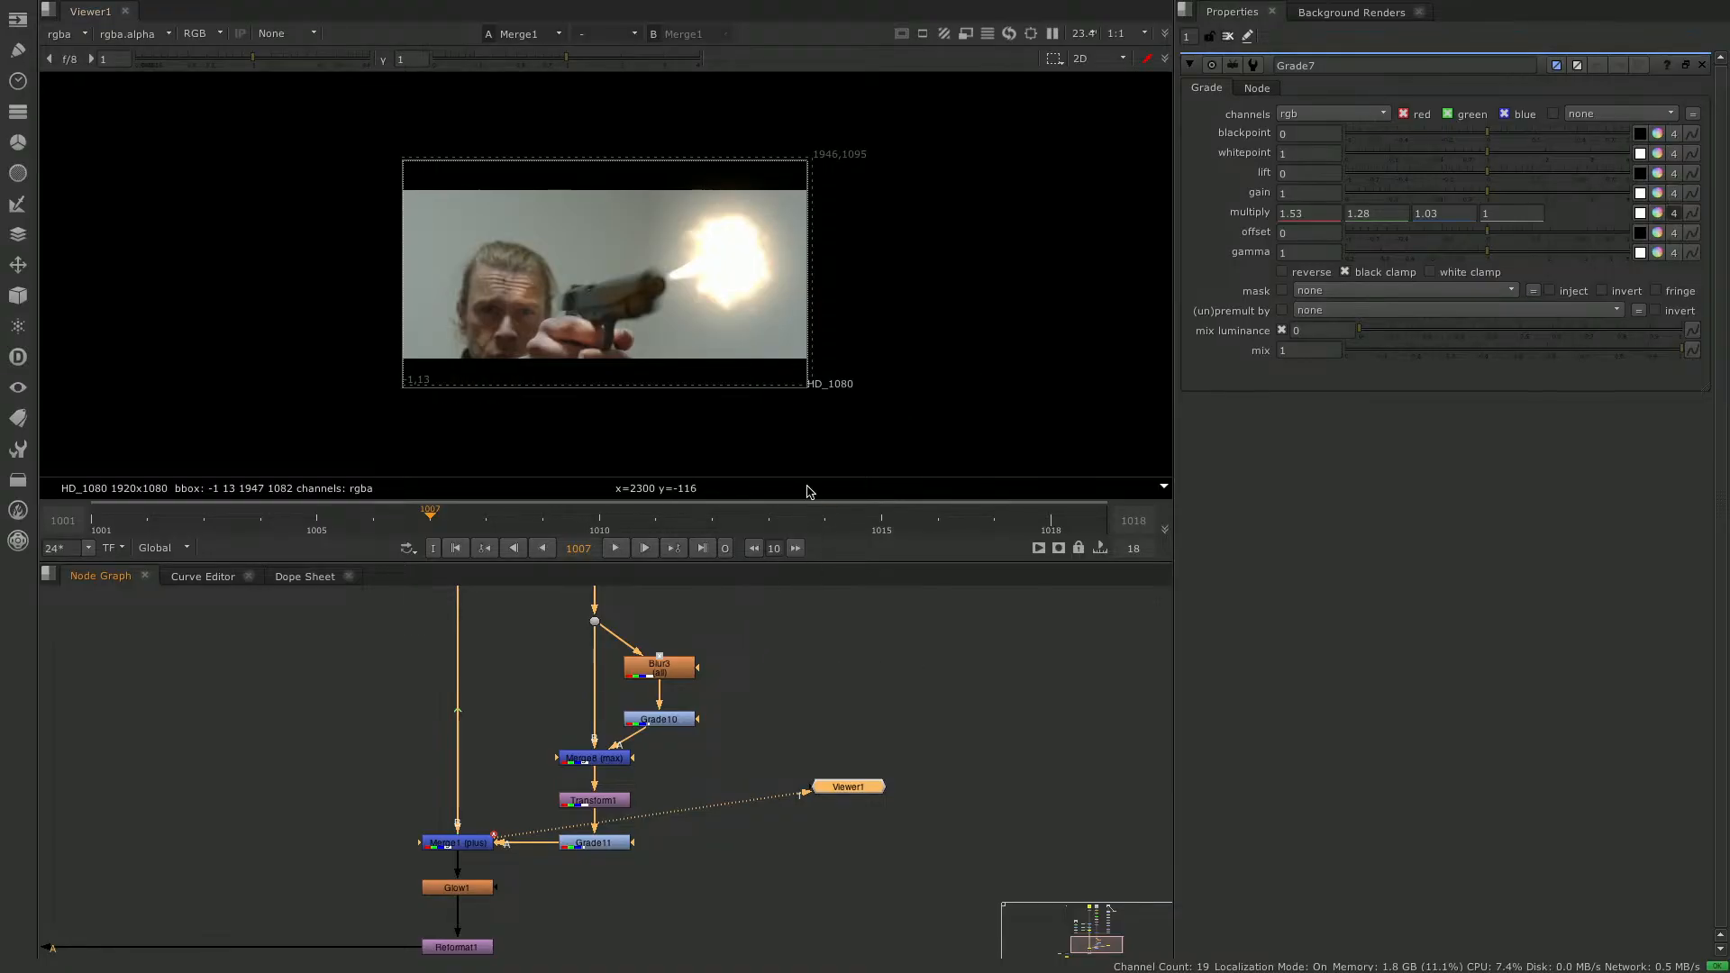
click(730, 860)
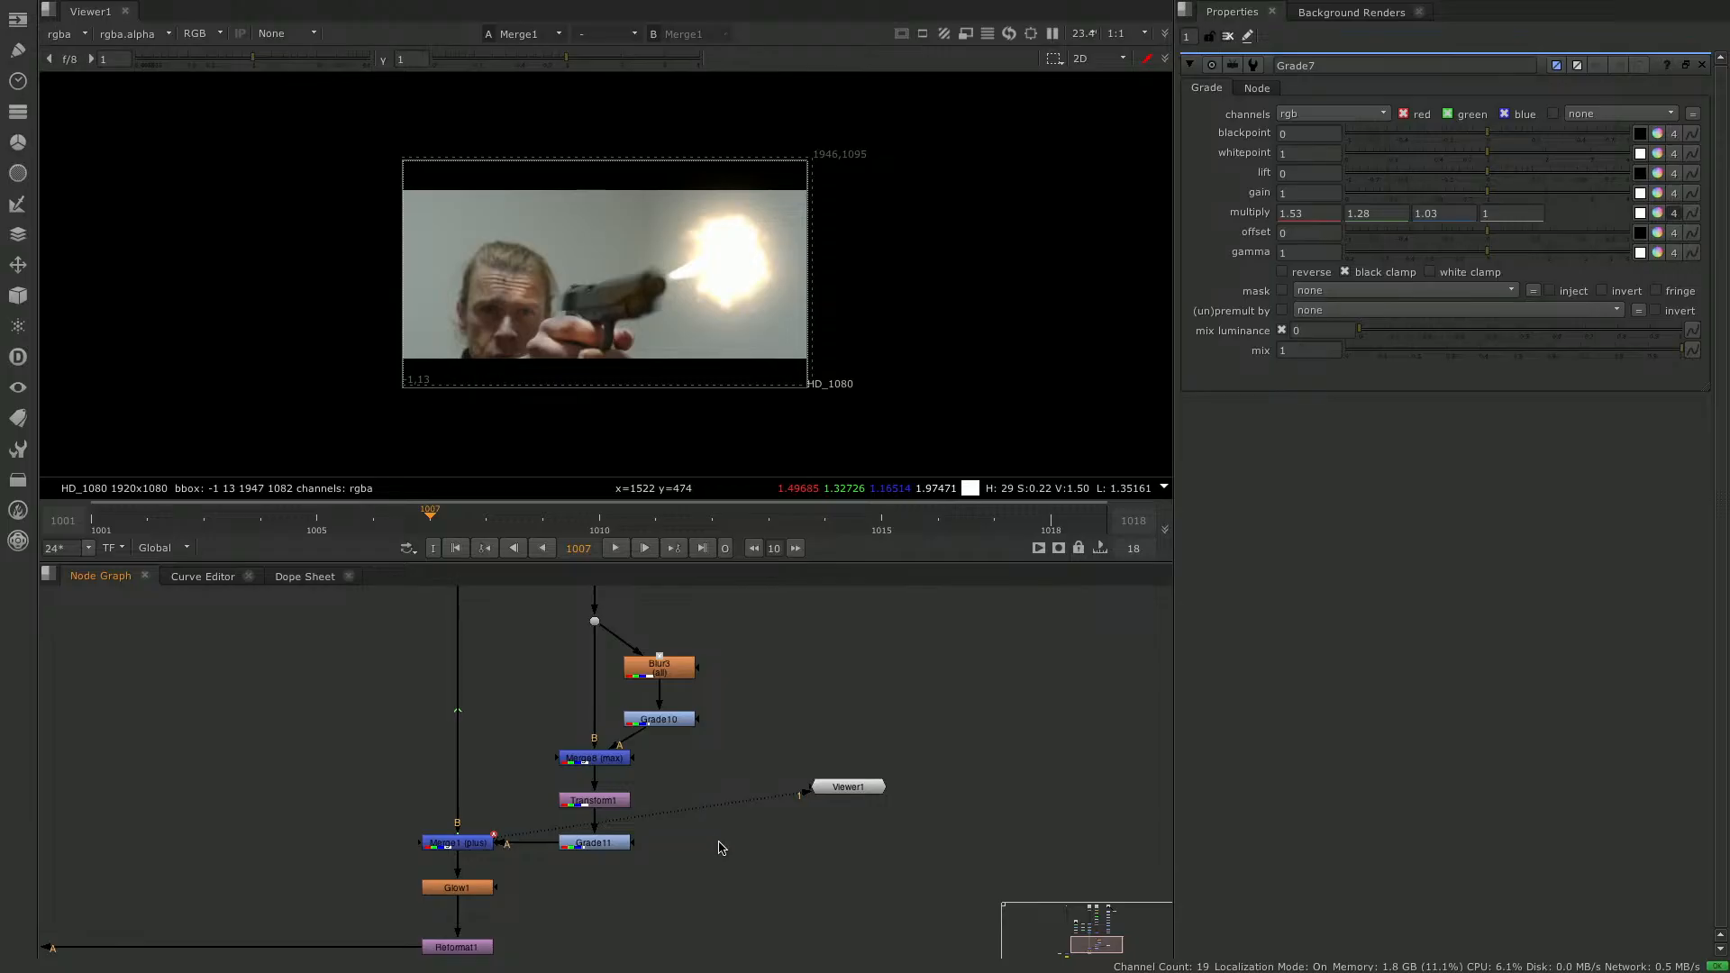
View the final Write1 output fitted to the viewer and play the finished shot from frame 1007.
middle_drag(715, 947, 753, 803)
middle_drag(502, 946, 755, 905)
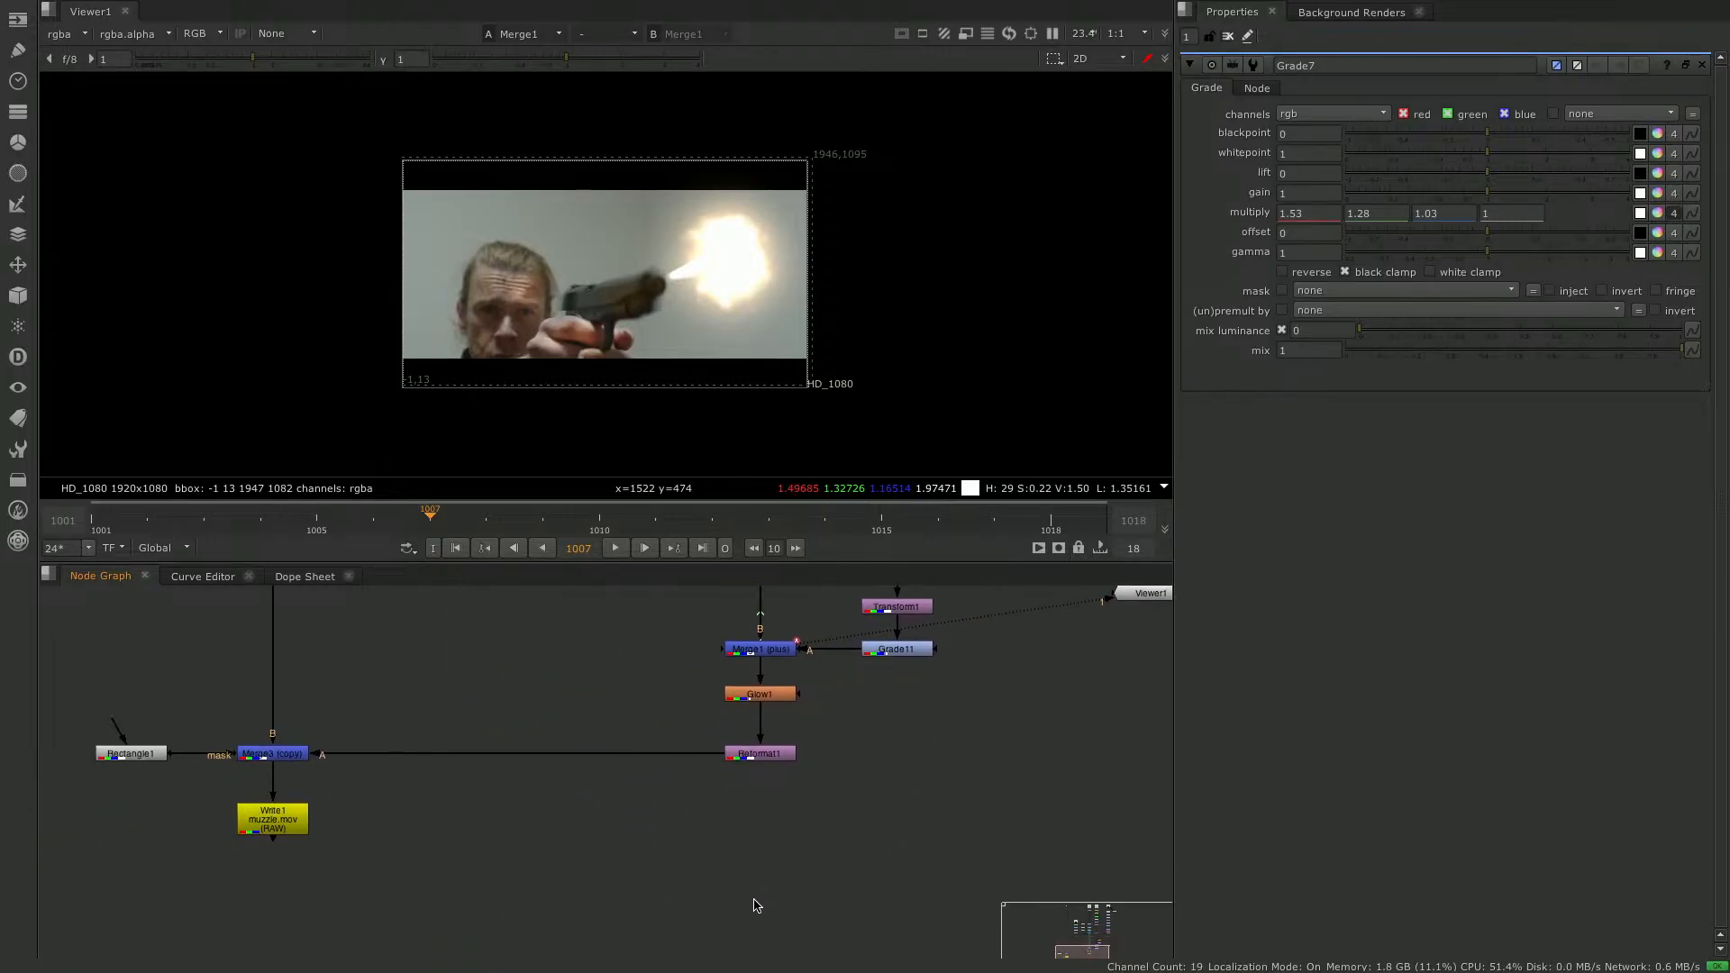
click(298, 832)
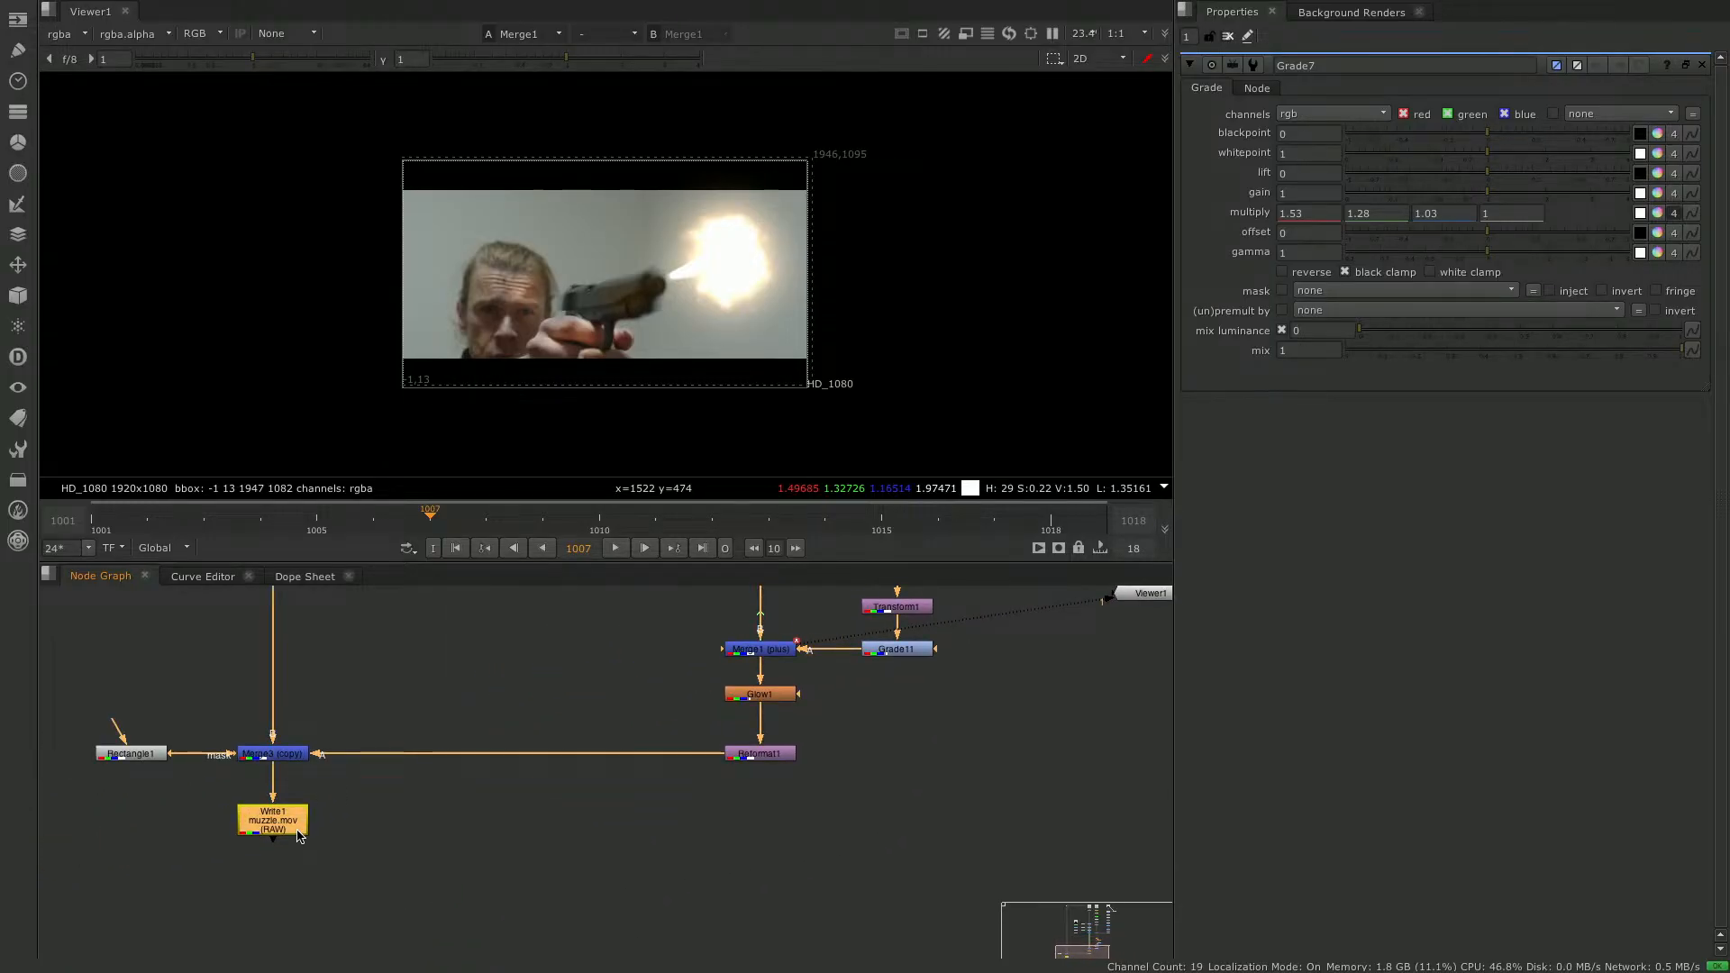
key(1)
key(f)
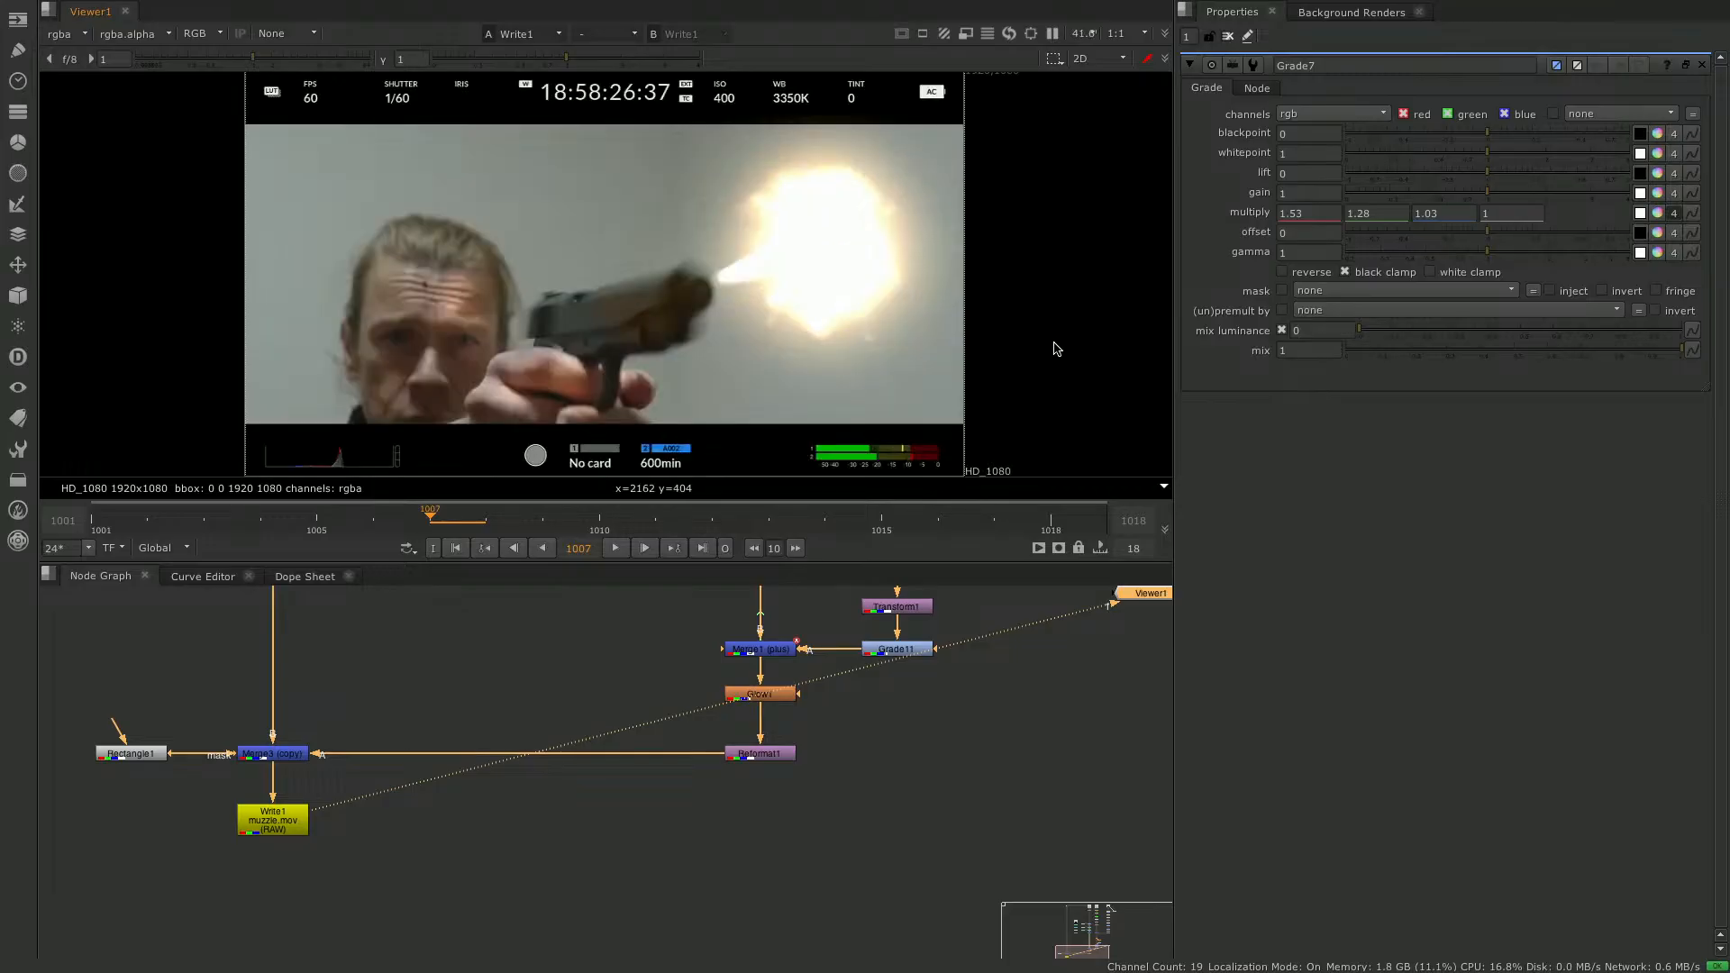
click(616, 548)
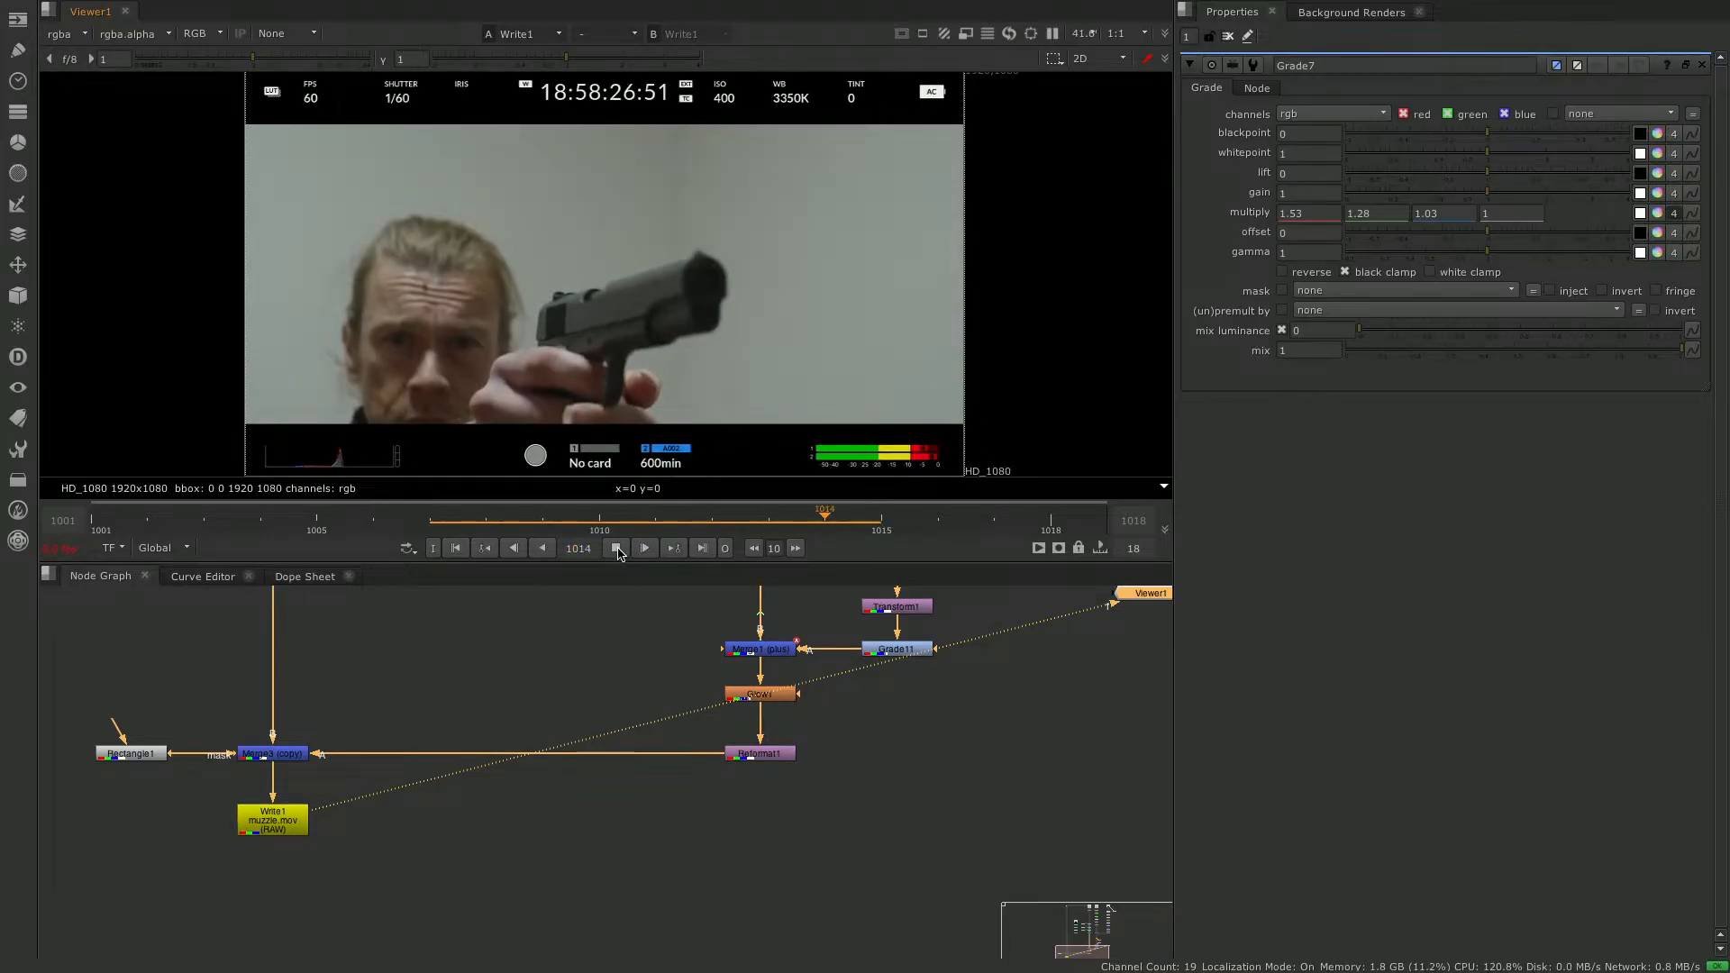